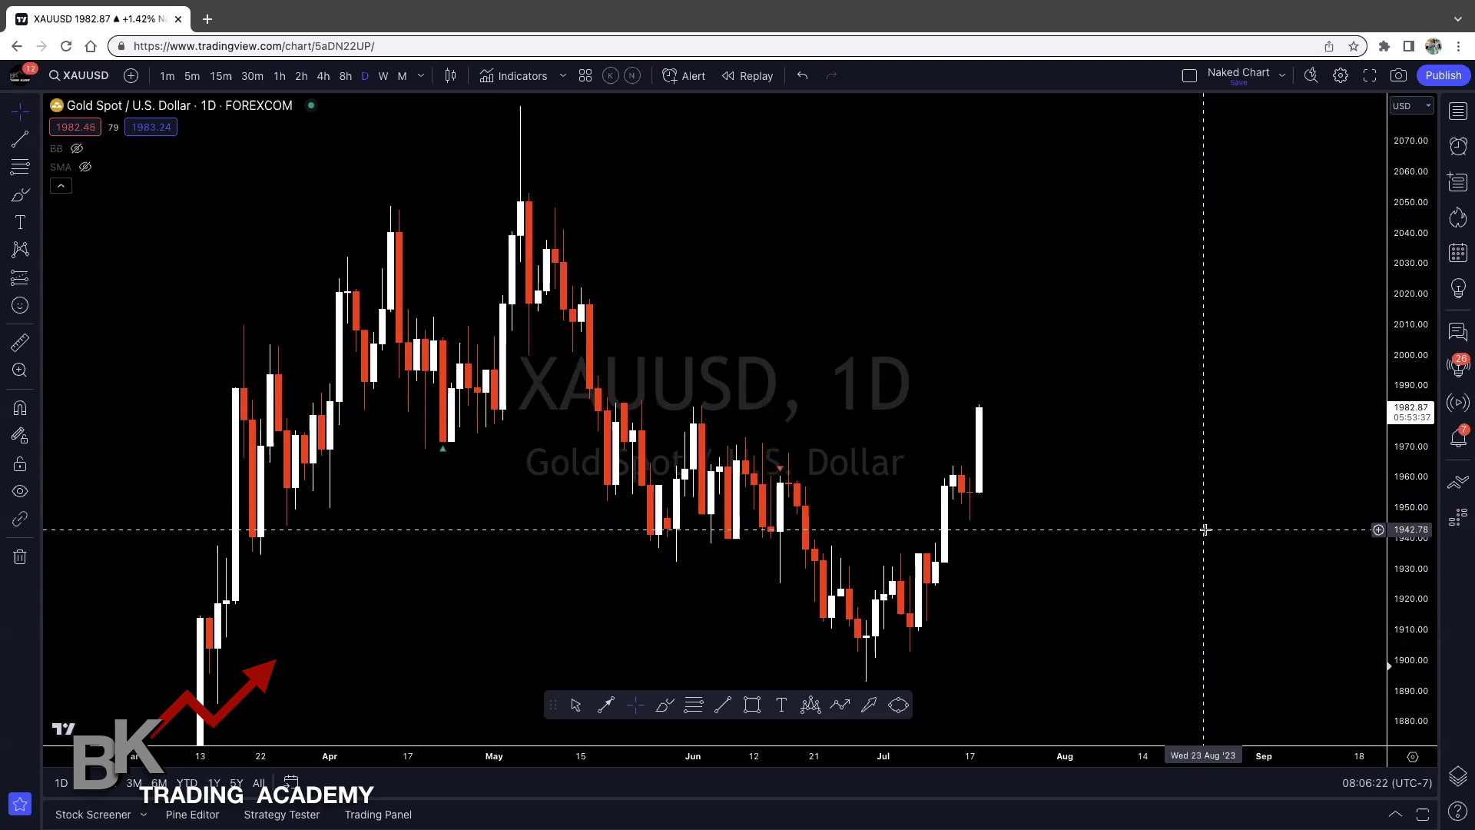
- Mark the resistance zone with a rectangle from early May to mid-August 2023, spanning about 1981 to 1993
{"action": "left_click_drag", "start_coordinate": [1198, 530], "coordinate": [1173, 528]}
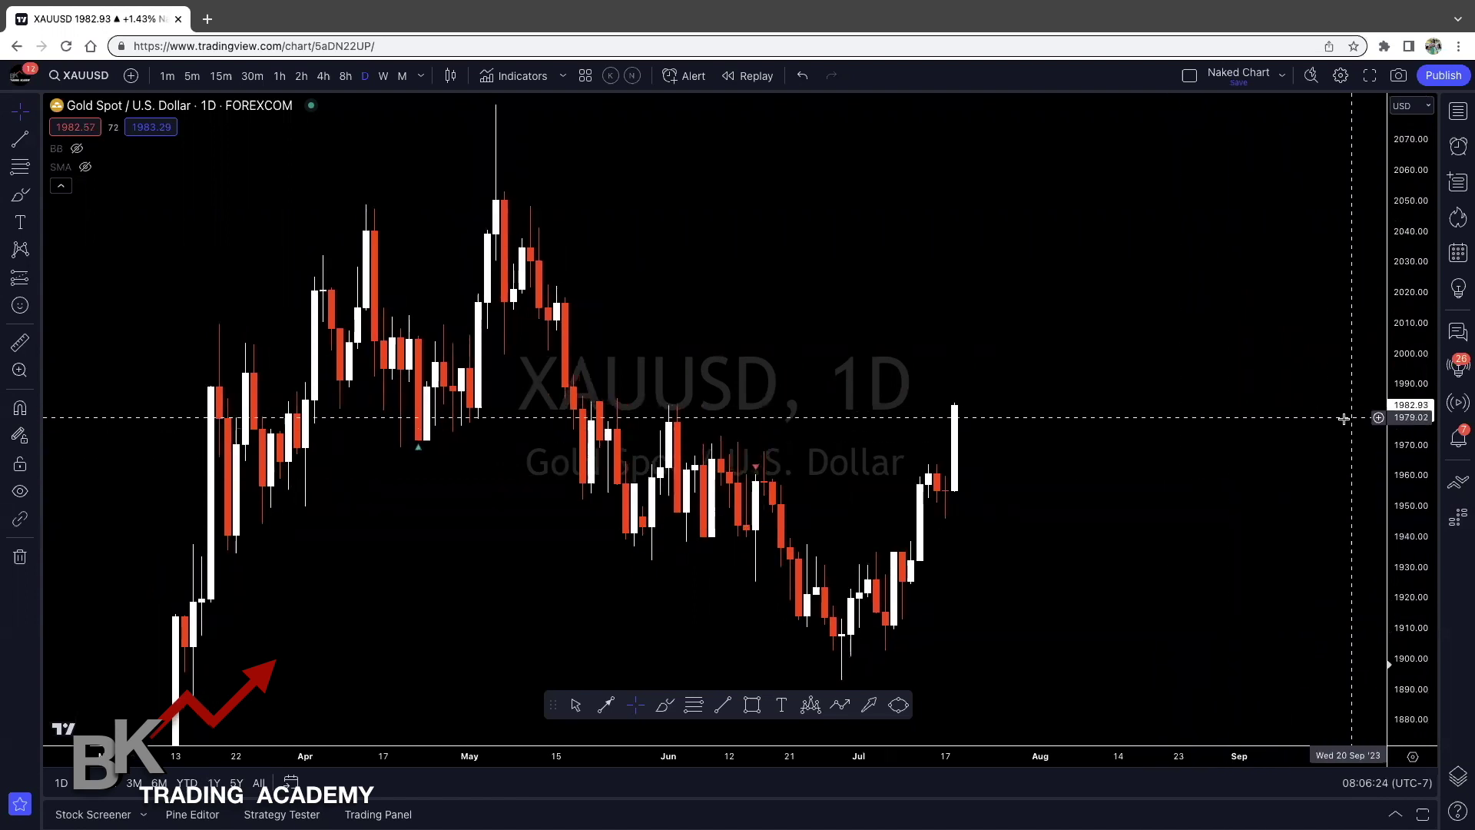
{"action": "left_click_drag", "start_coordinate": [1414, 393], "coordinate": [1417, 447]}
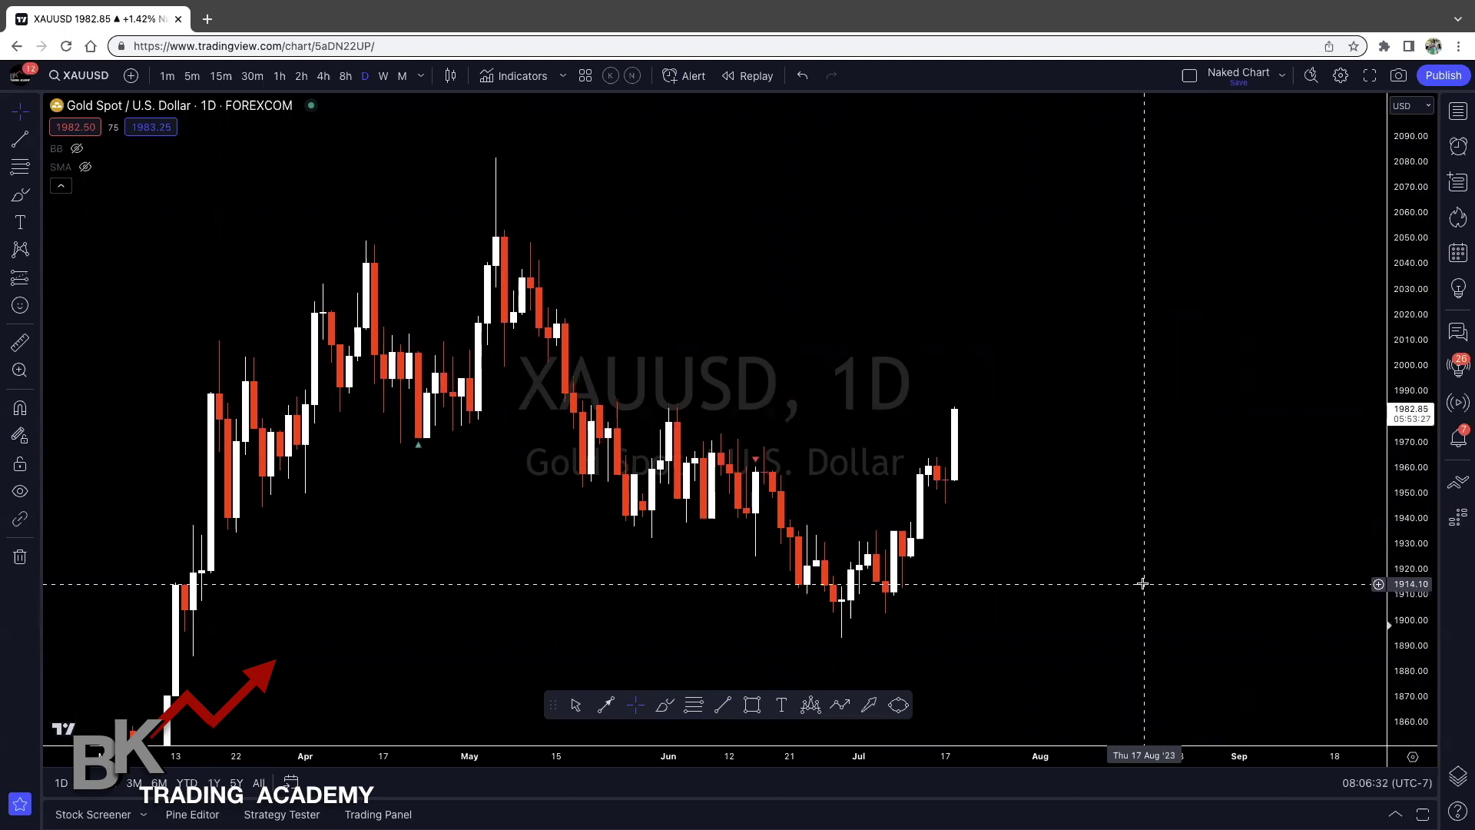
{"action": "left_click", "coordinate": [752, 704]}
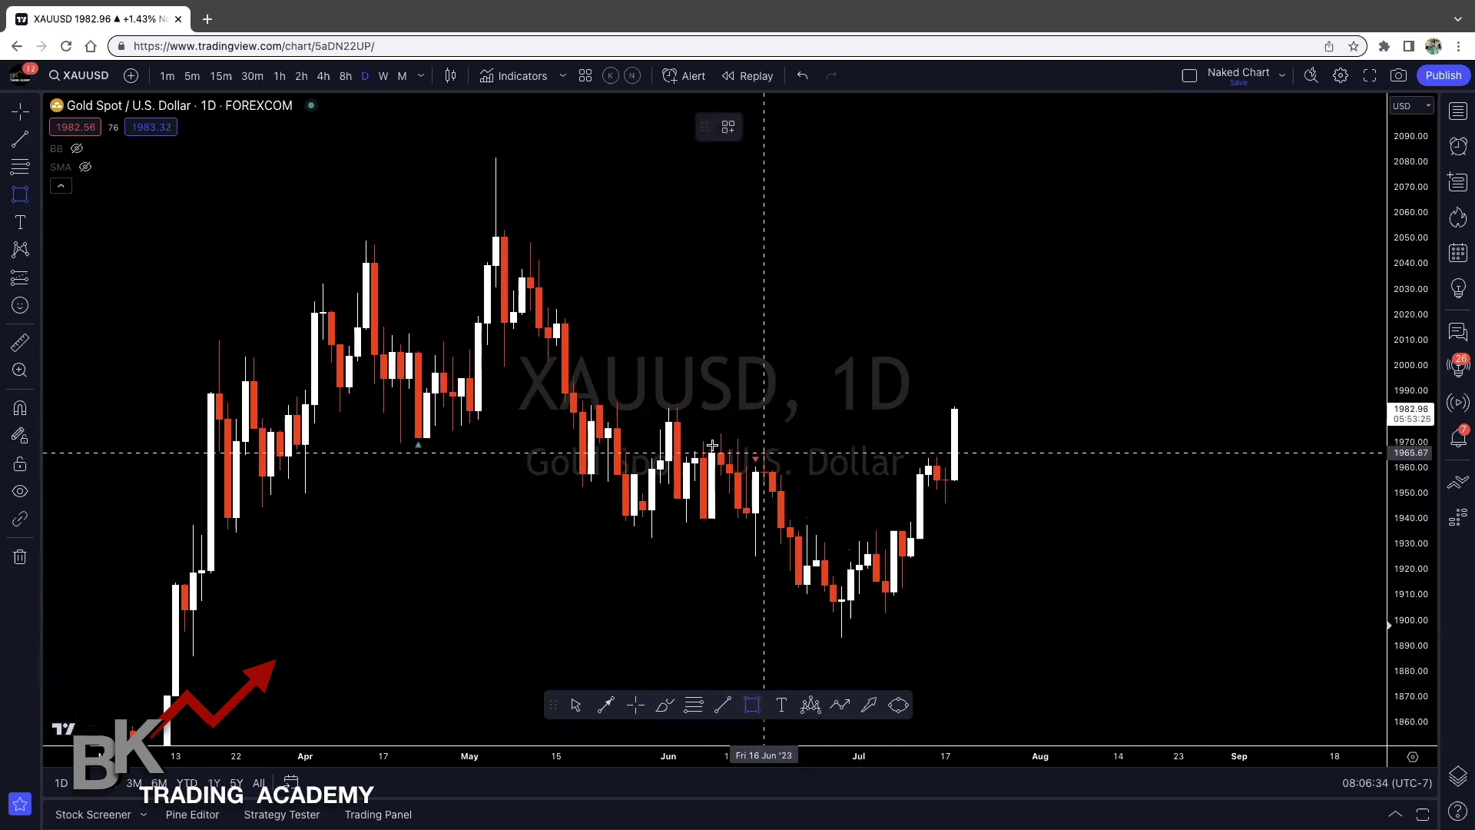
{"action": "left_click", "coordinate": [531, 394]}
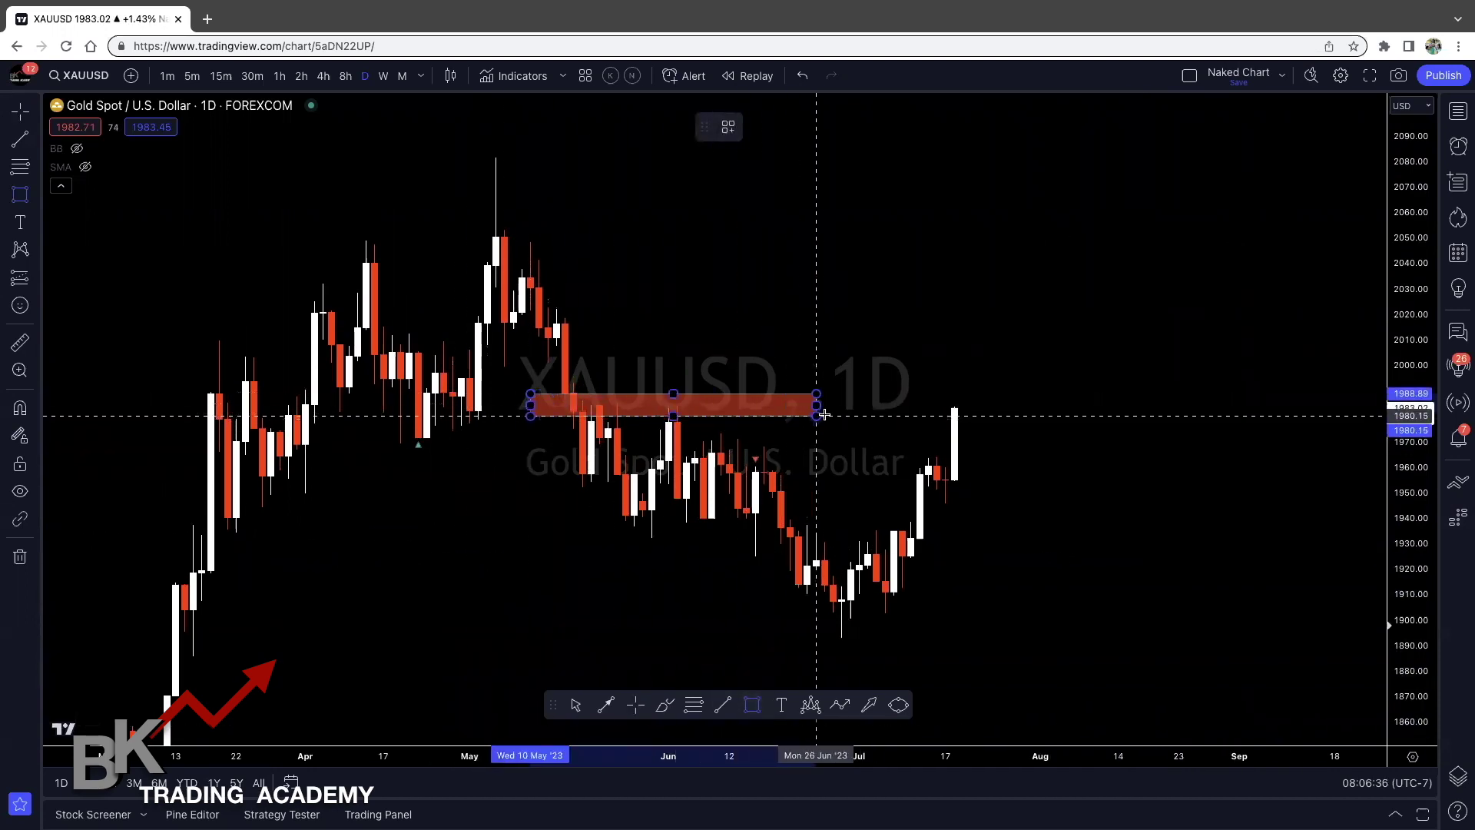
{"action": "left_click", "coordinate": [1127, 415]}
{"action": "left_click", "coordinate": [841, 421]}
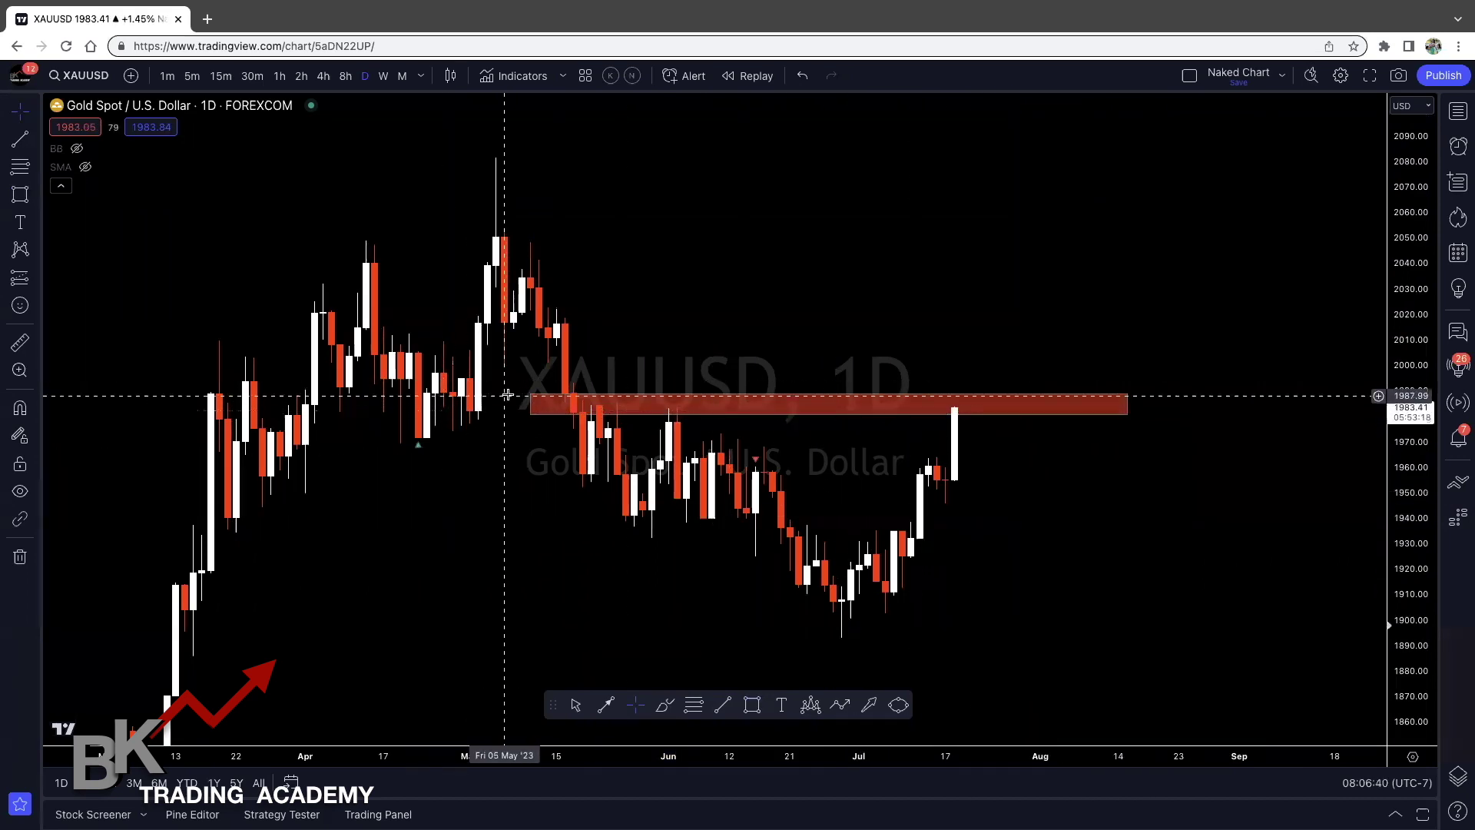
{"action": "left_click_drag", "start_coordinate": [529, 395], "coordinate": [505, 388]}
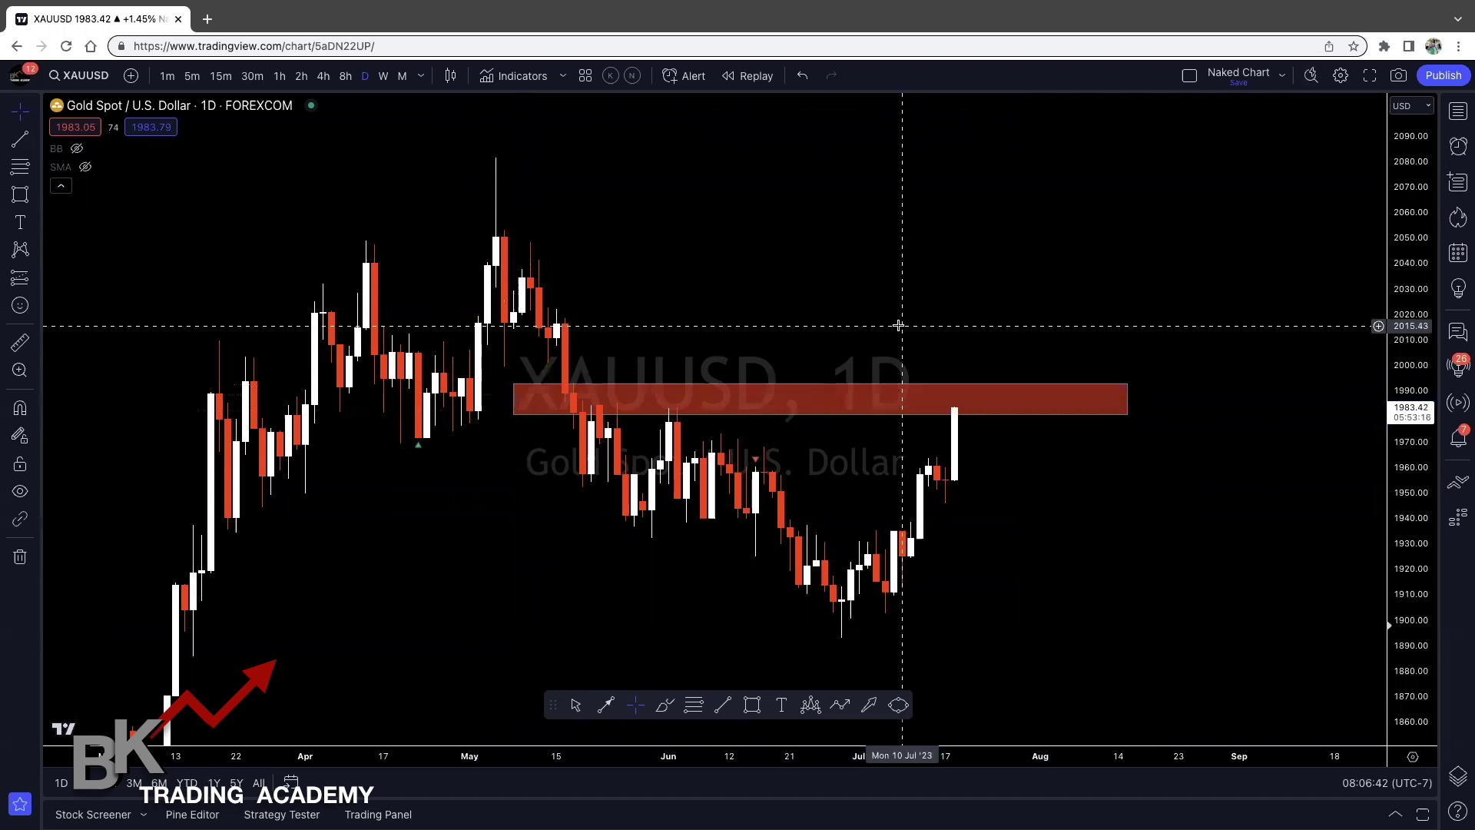
- Draw an inverse head and shoulders pattern over the June–July lows, with the head at about 1894
{"action": "left_click_drag", "start_coordinate": [1198, 564], "coordinate": [1132, 543]}
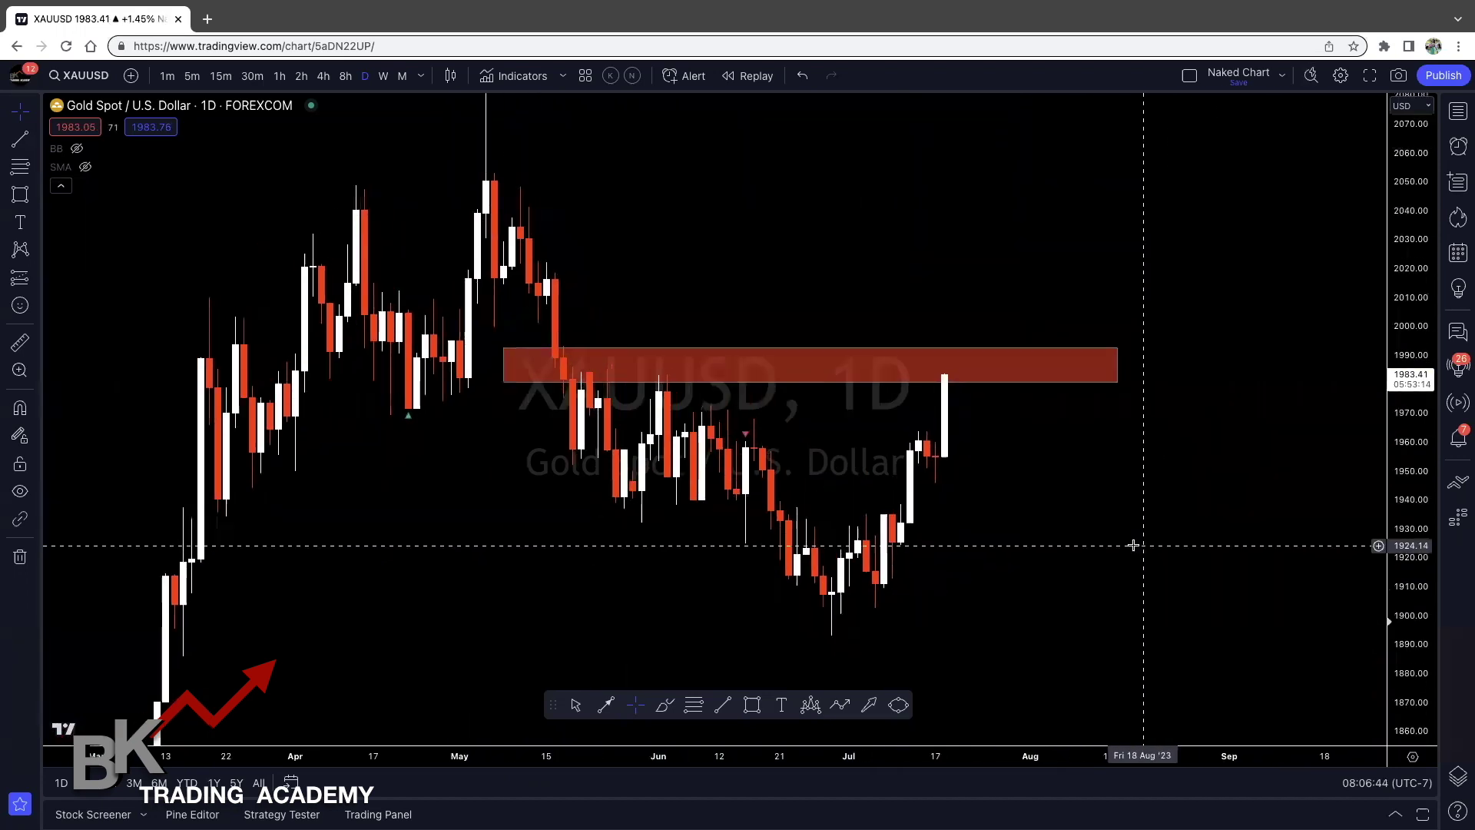
{"action": "left_click", "coordinate": [811, 707]}
{"action": "left_click", "coordinate": [717, 428]}
{"action": "left_click", "coordinate": [789, 586]}
{"action": "left_click", "coordinate": [814, 525]}
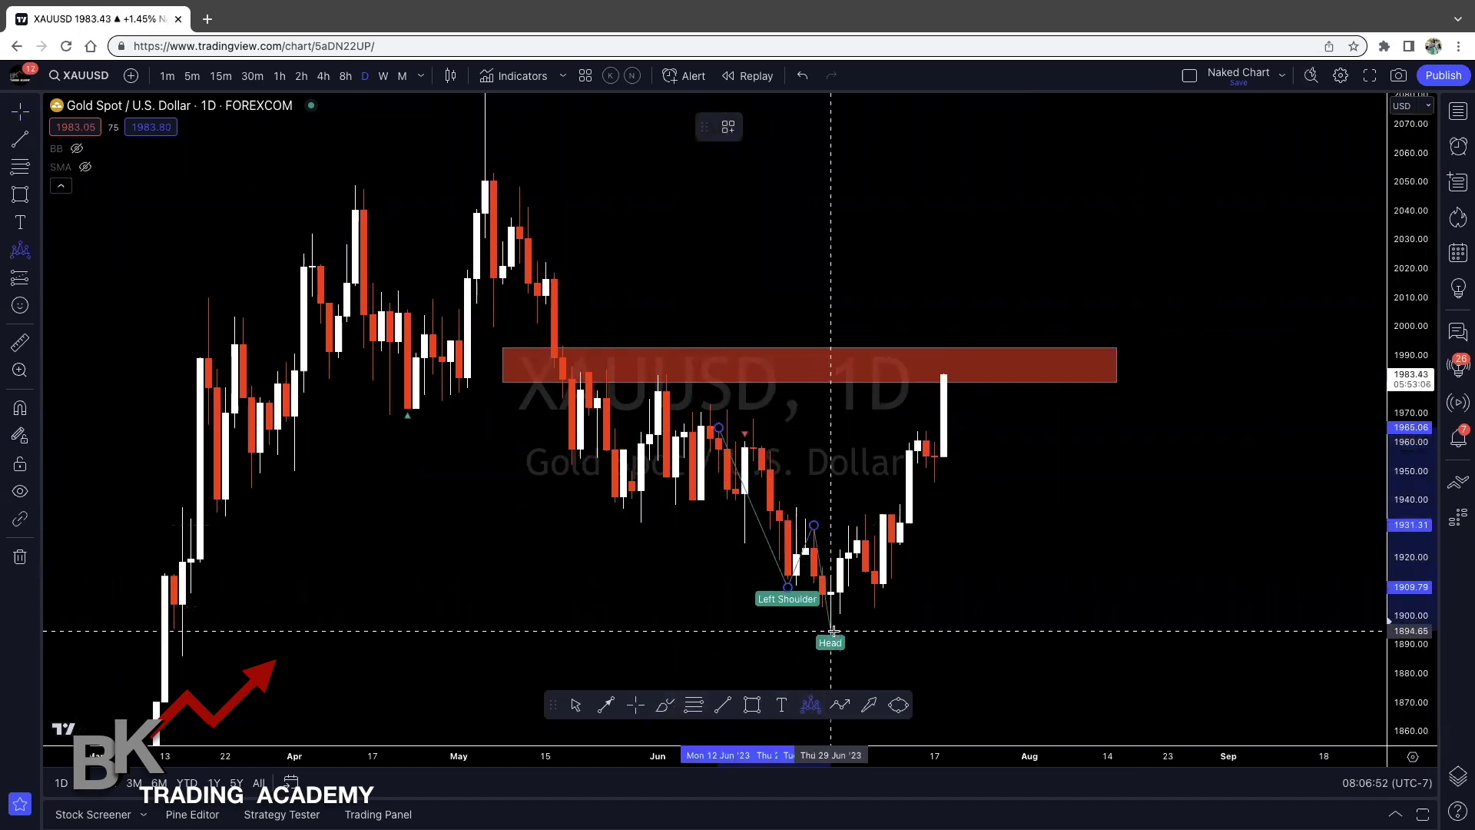
{"action": "left_click", "coordinate": [839, 634]}
{"action": "left_click", "coordinate": [865, 522]}
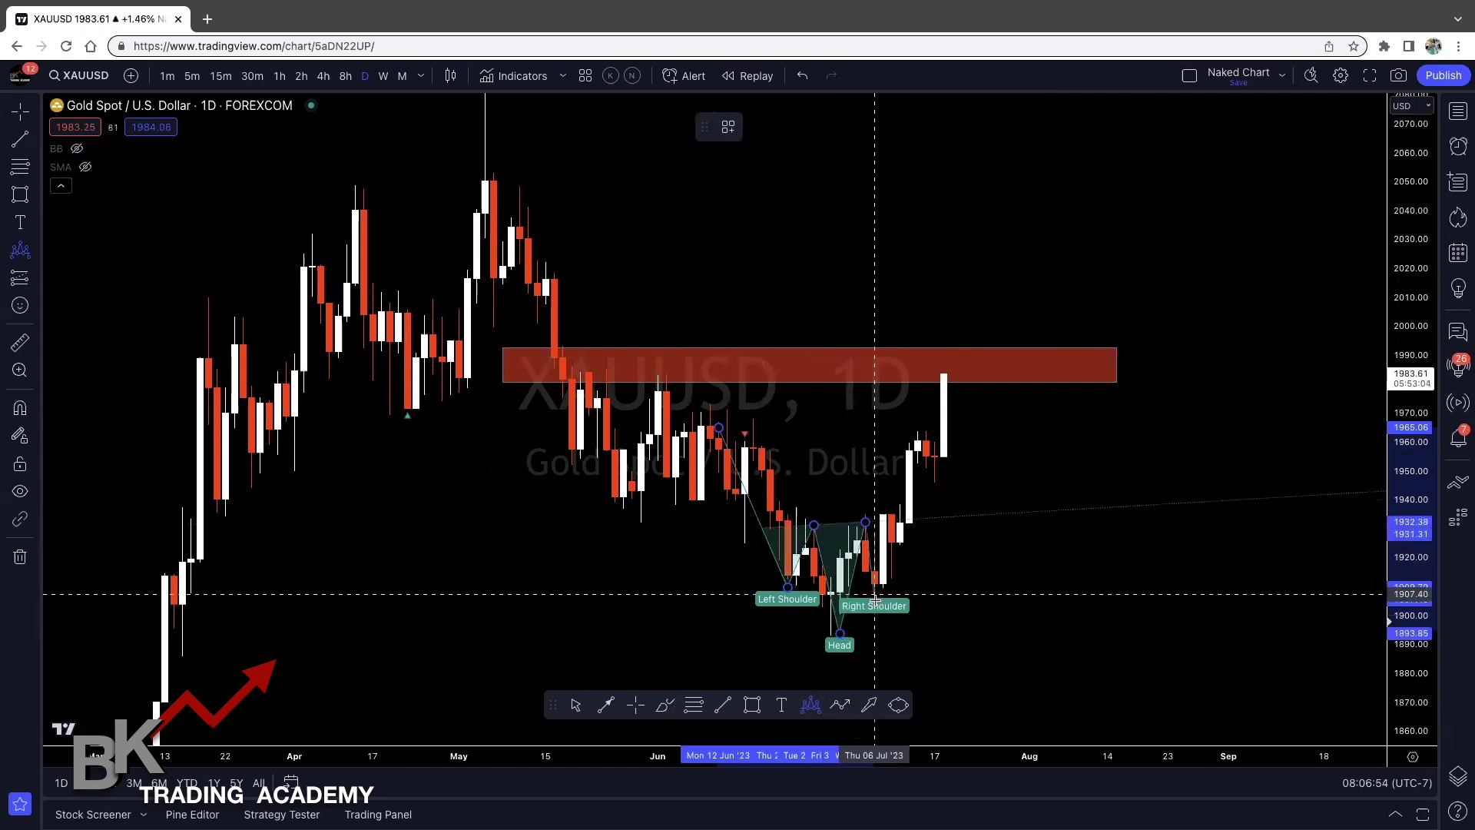
{"action": "left_click", "coordinate": [875, 610]}
{"action": "left_click", "coordinate": [911, 520]}
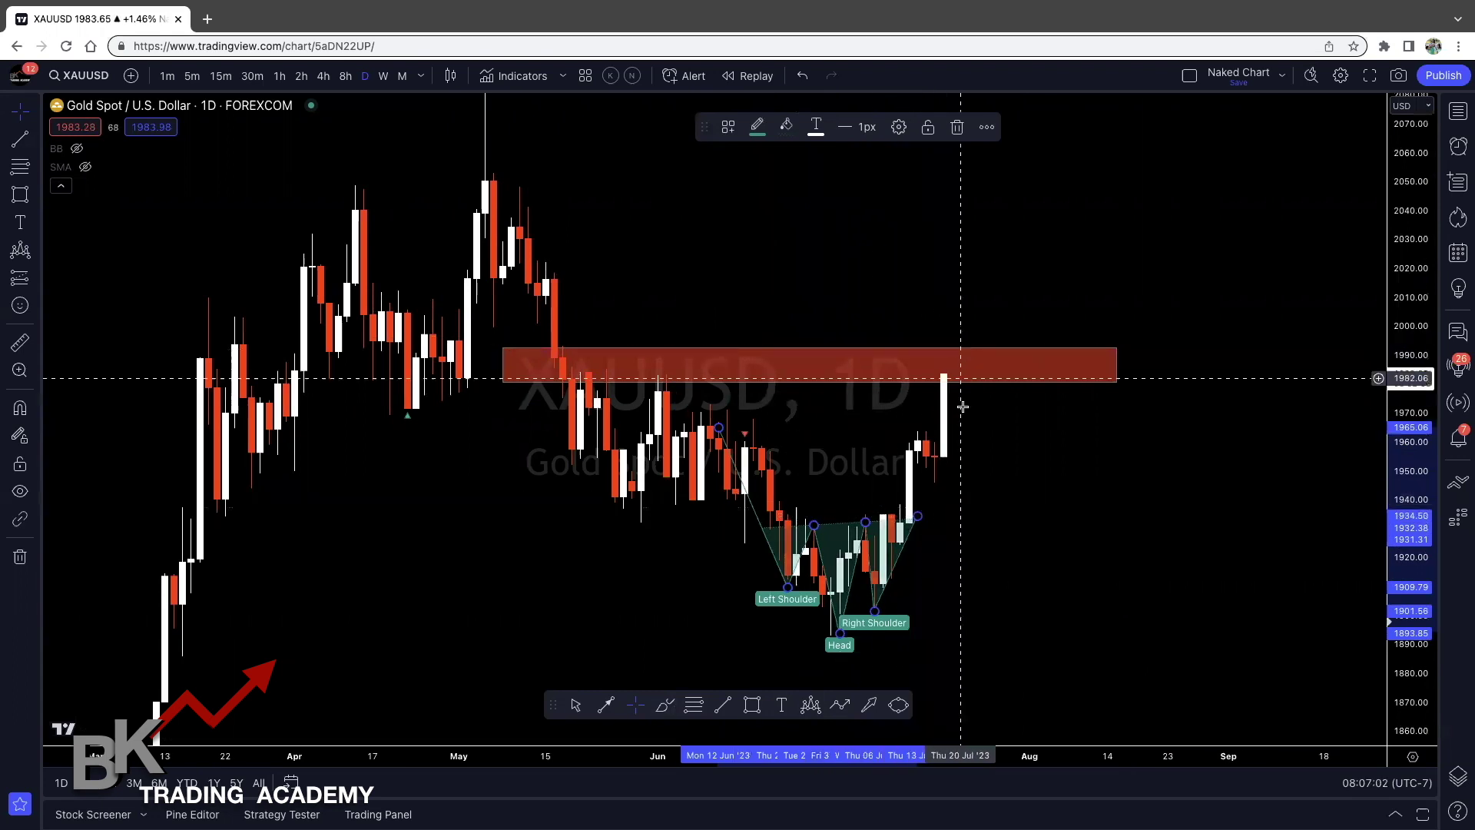
- Trace the July rally up to the resistance zone with the Brush, and undo the stroke
{"action": "left_click", "coordinate": [664, 704]}
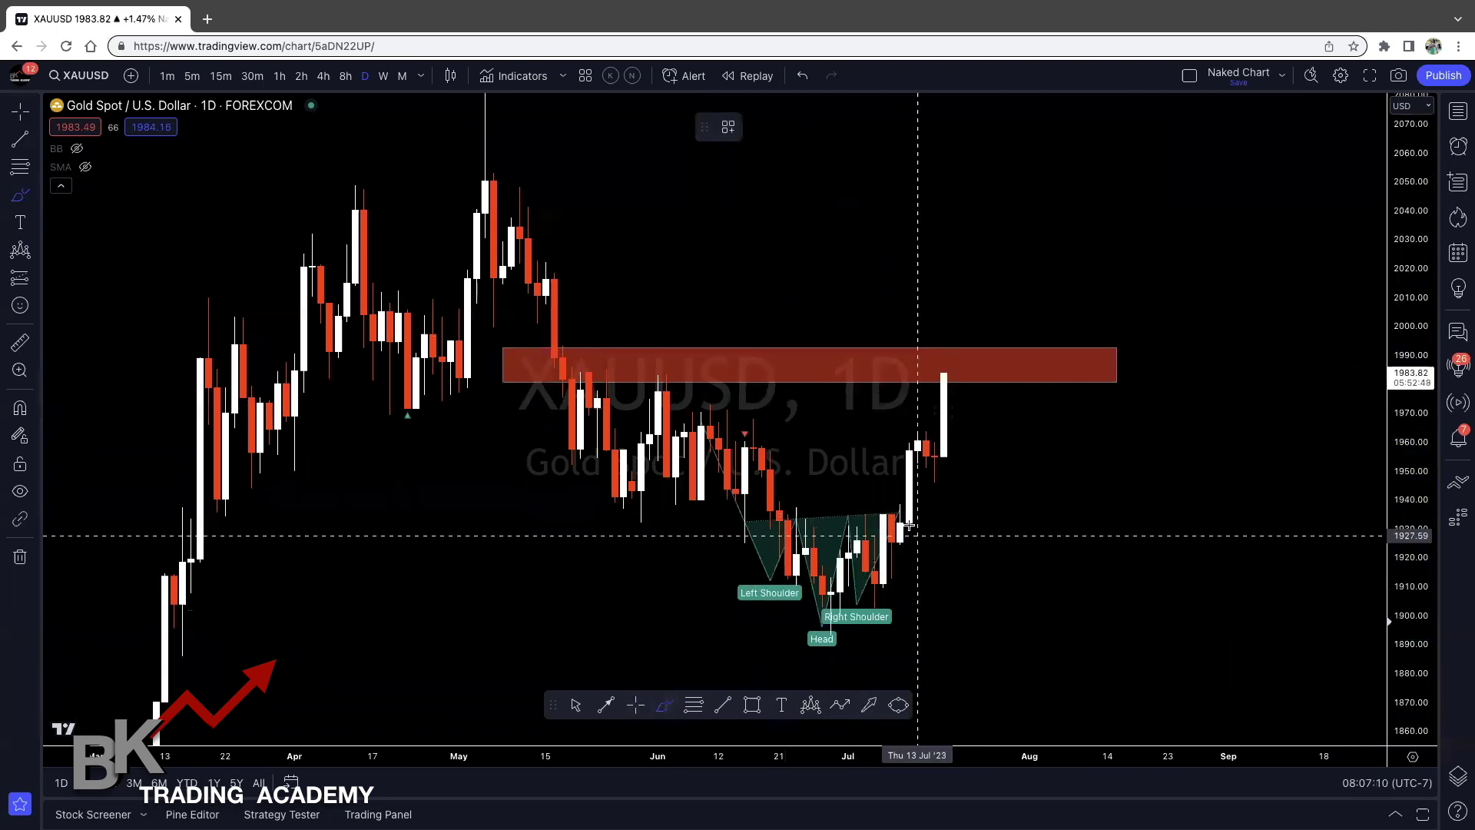
{"action": "mouse_move", "coordinate": [914, 453]}
{"action": "left_mouse_down"}
{"action": "mouse_move", "coordinate": [921, 430]}
{"action": "mouse_move", "coordinate": [933, 473]}
{"action": "mouse_move", "coordinate": [951, 371]}
{"action": "left_mouse_up"}
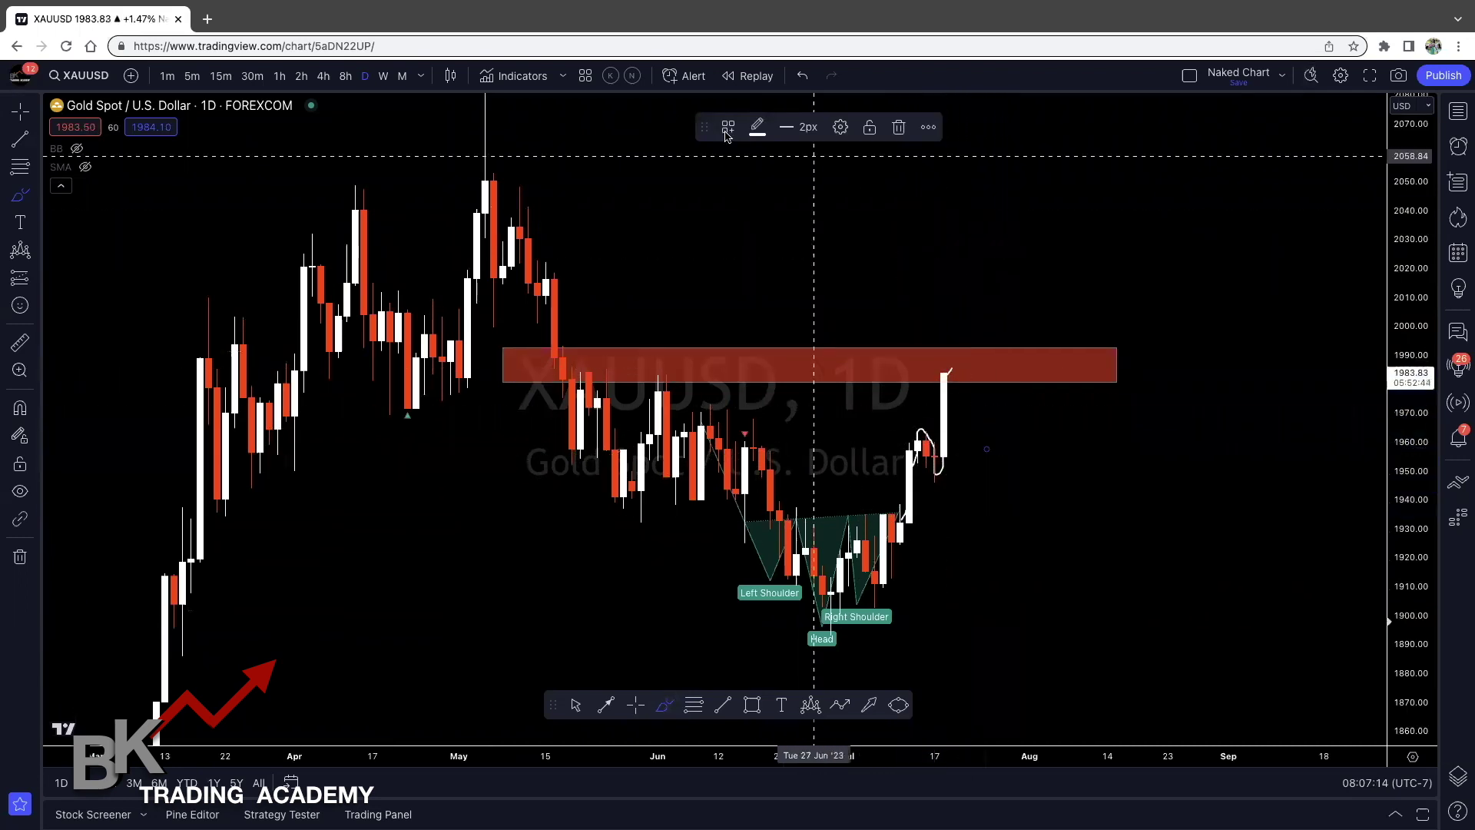
{"action": "left_click", "coordinate": [802, 76]}
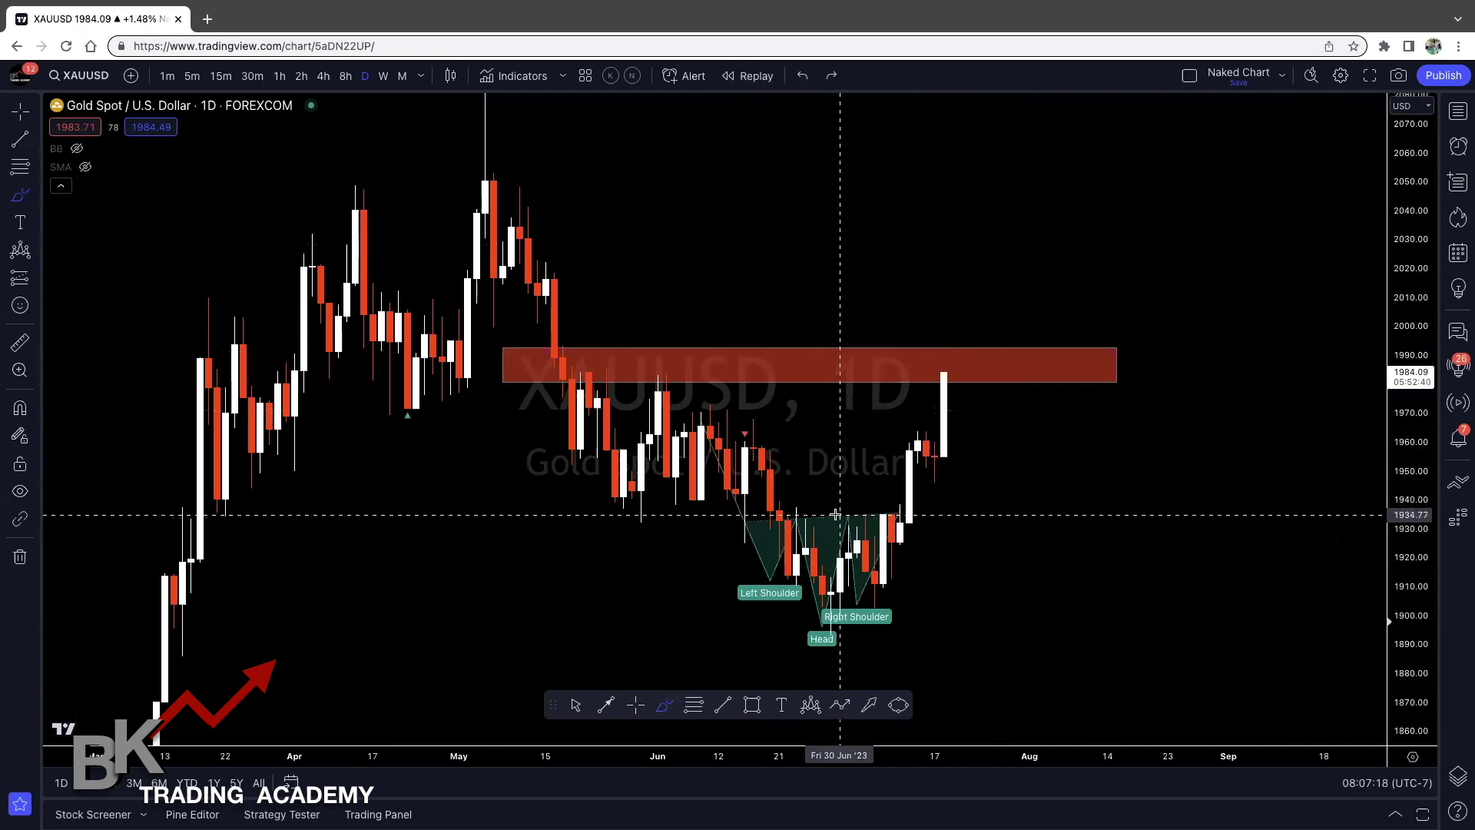
- Delete the head and shoulders pattern from the chart
{"action": "left_click", "coordinate": [636, 706]}
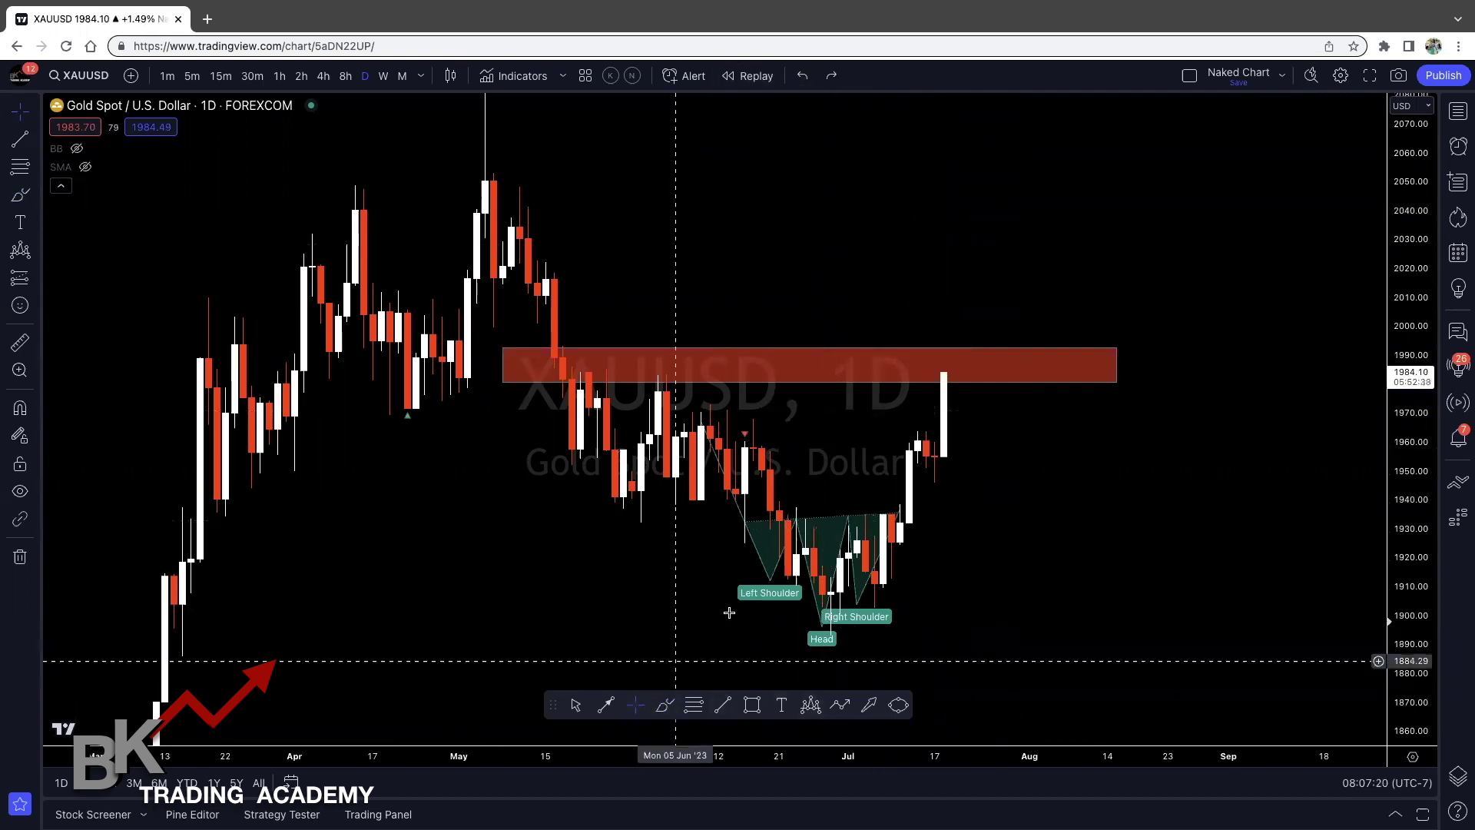
{"action": "left_click", "coordinate": [834, 520]}
{"action": "key", "text": "Delete"}
- Draw a descending trend line from the early-May high at about 2065 to about 1892 in early August, and delete it
{"action": "scroll", "coordinate": [944, 560], "scroll_direction": "up", "scroll_amount": 1}
{"action": "left_click", "coordinate": [723, 705]}
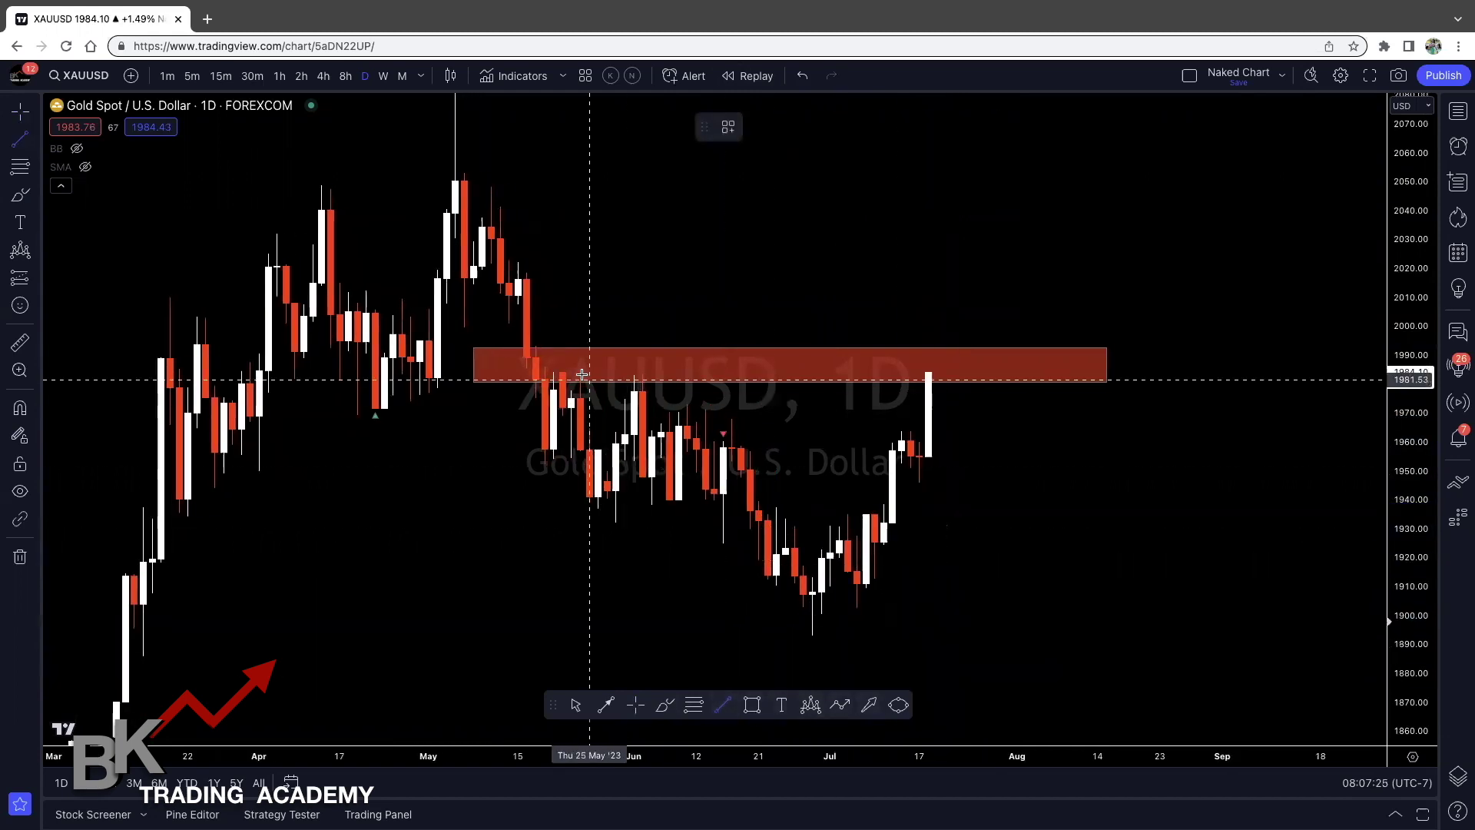
{"action": "left_click", "coordinate": [447, 140]}
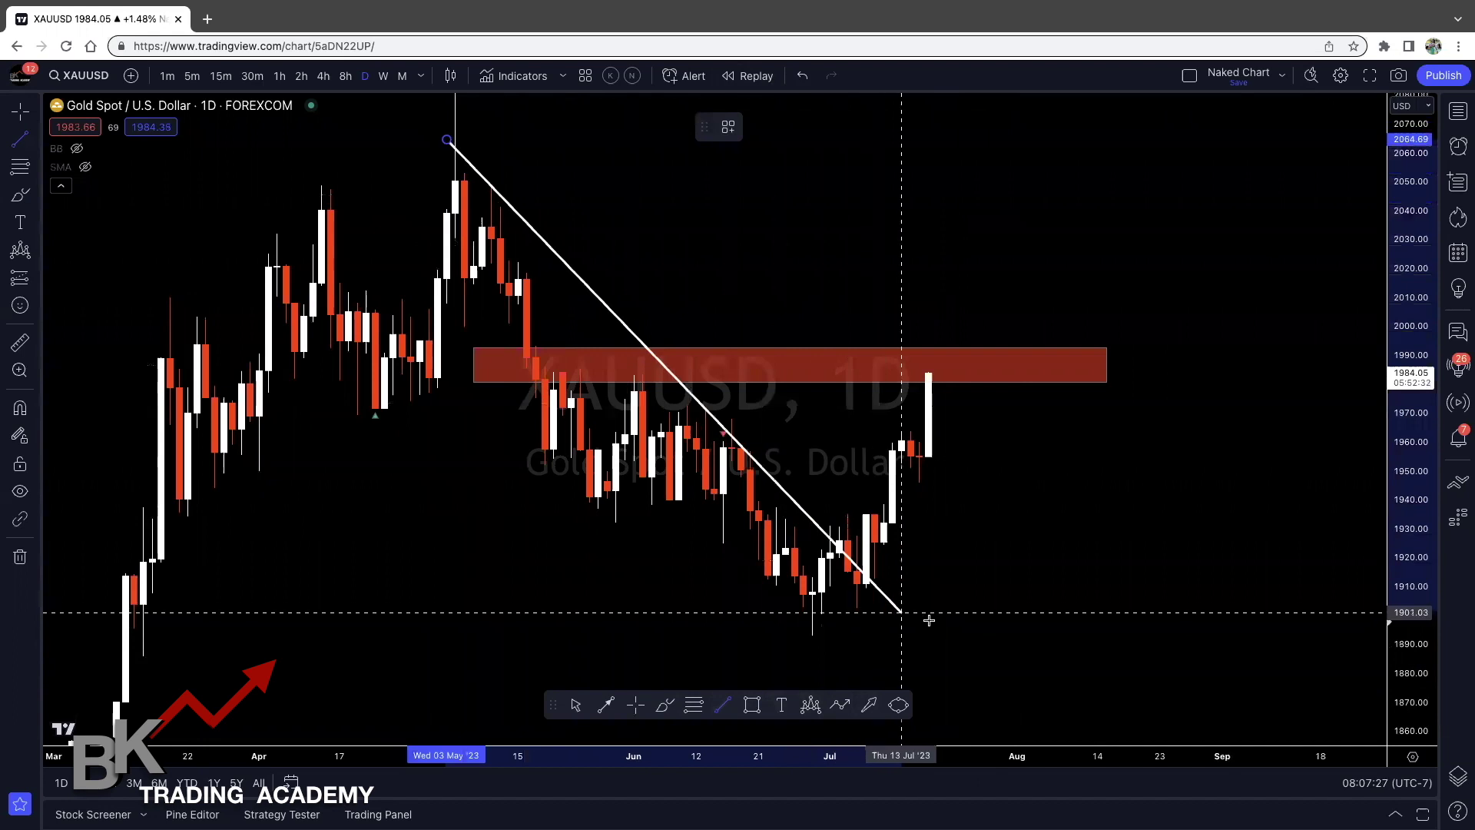
{"action": "left_click", "coordinate": [1034, 639]}
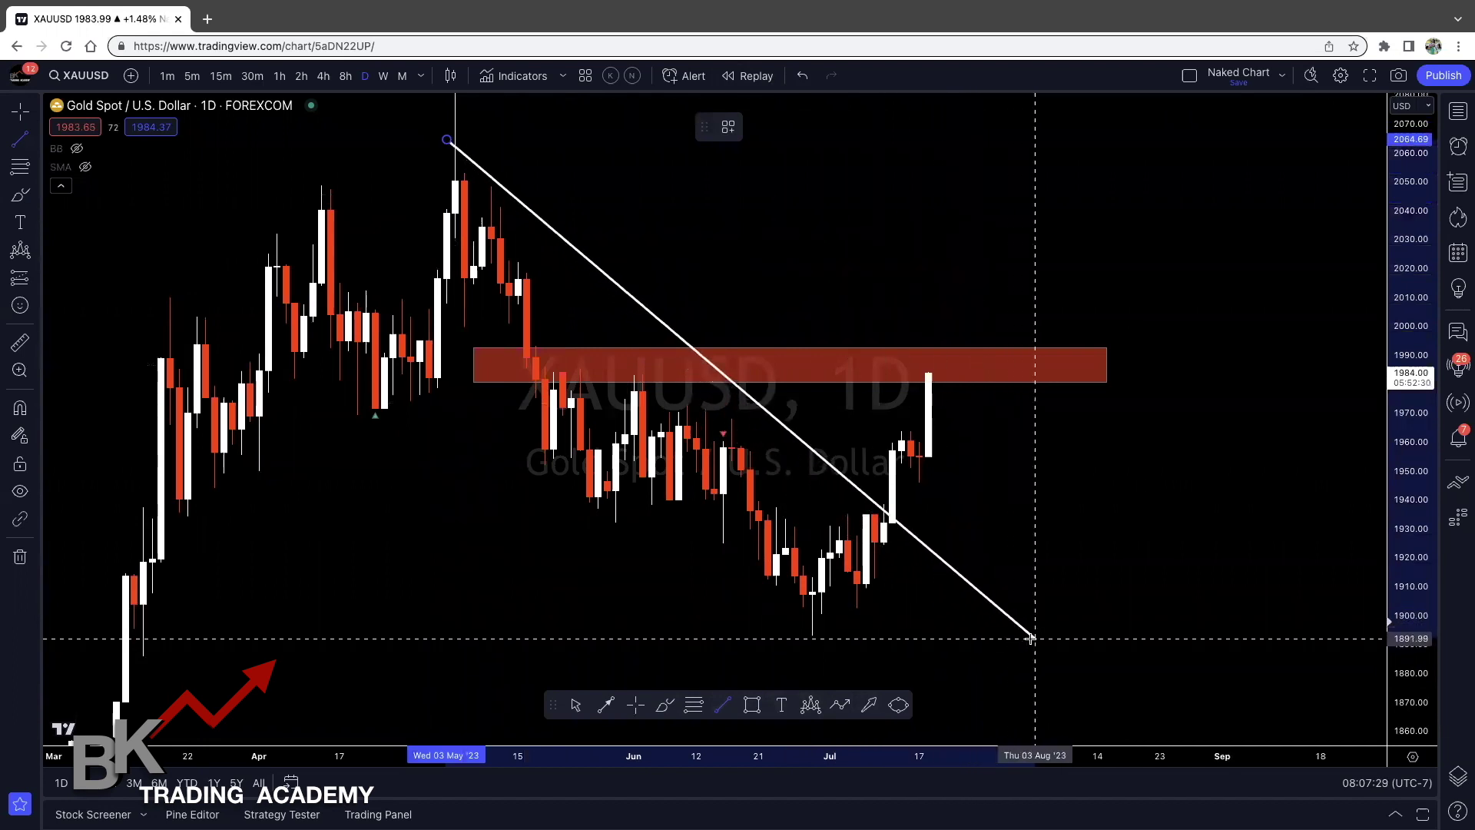
{"action": "left_click", "coordinate": [998, 544]}
{"action": "left_click", "coordinate": [955, 572]}
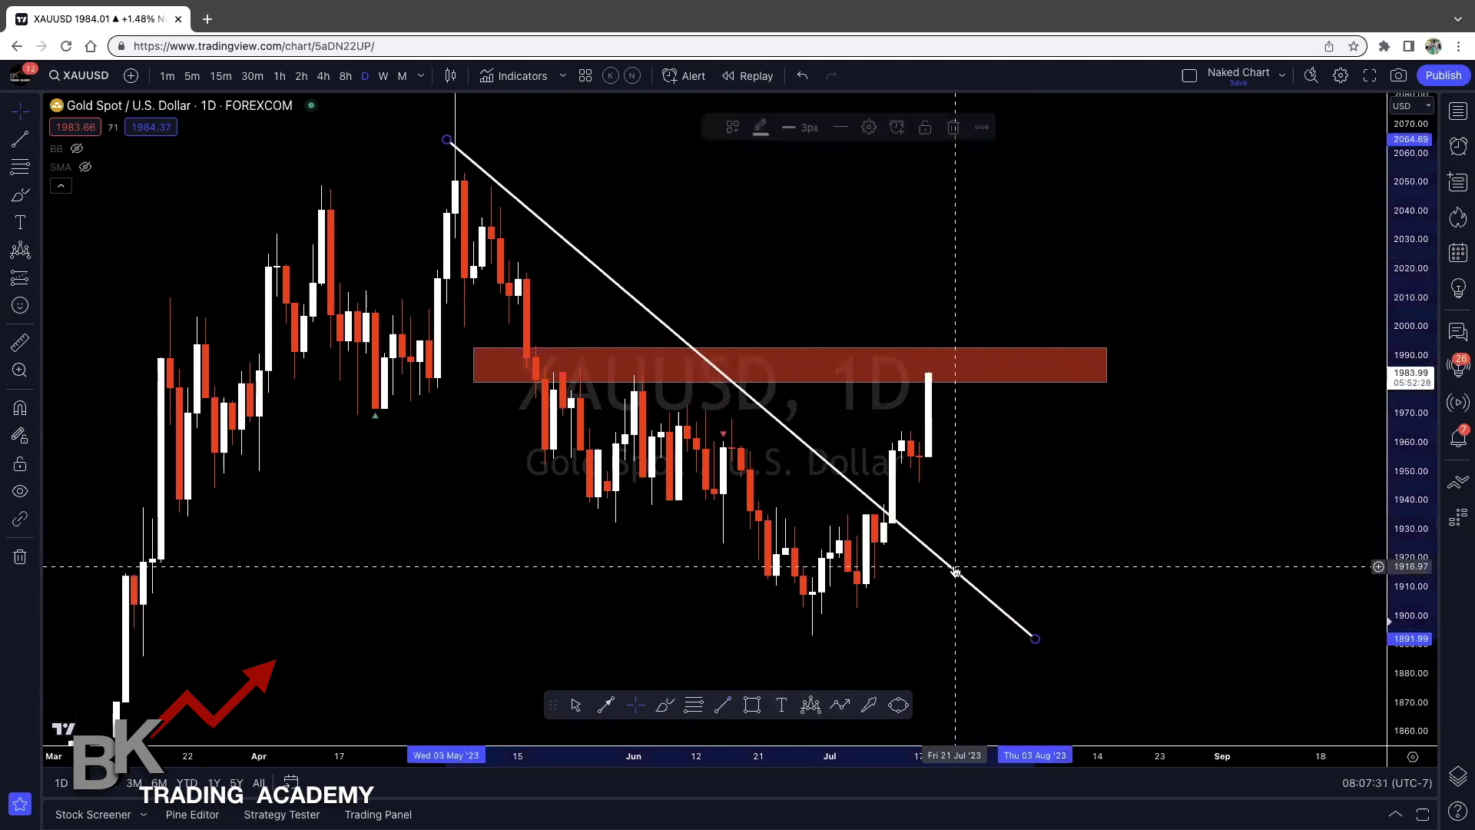
{"action": "key", "text": "Delete"}
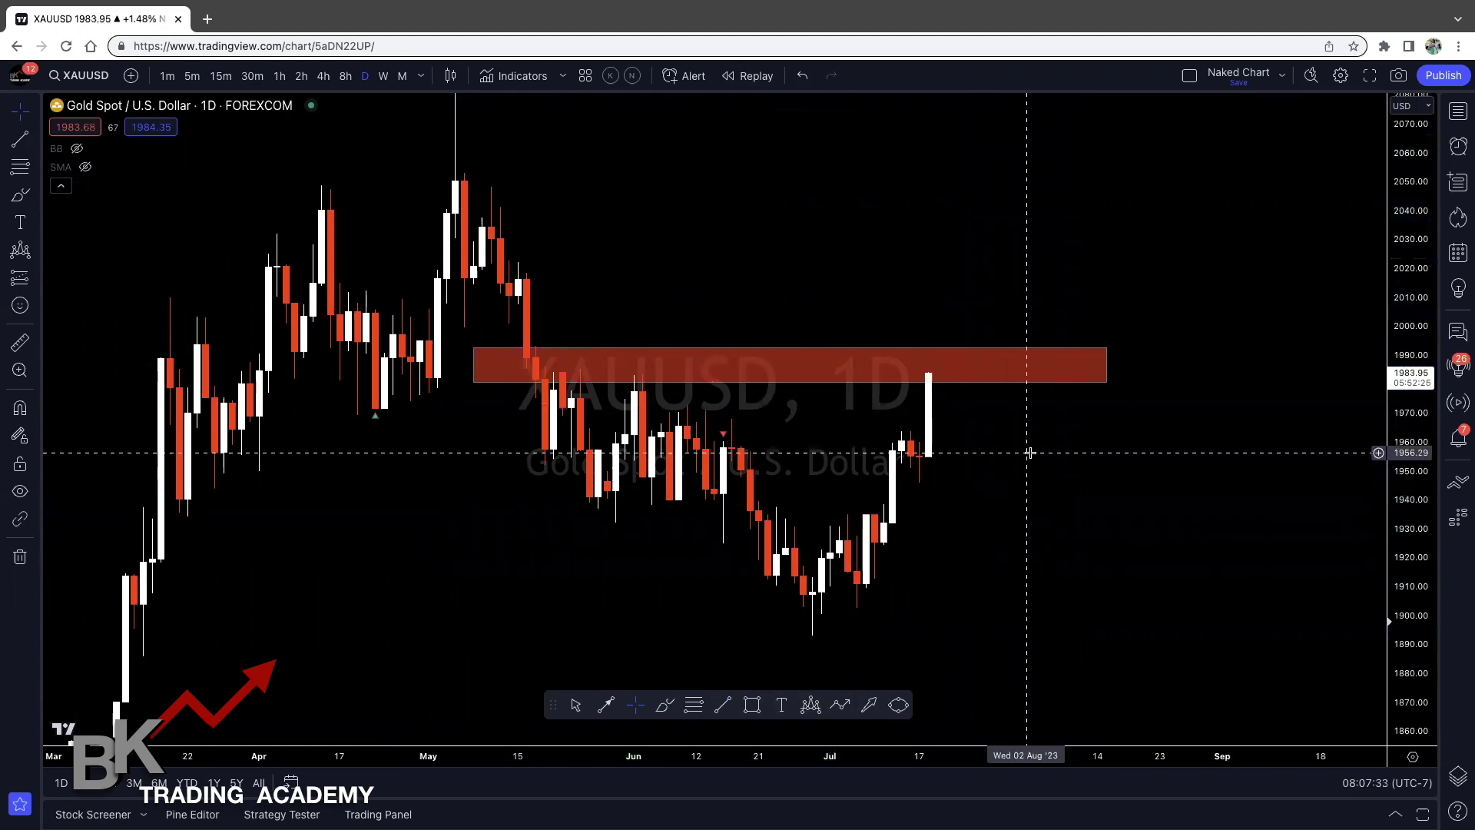
- Extend the start of the resistance rectangle back to 17 March 2023
{"action": "left_click_drag", "start_coordinate": [1017, 454], "coordinate": [1059, 520]}
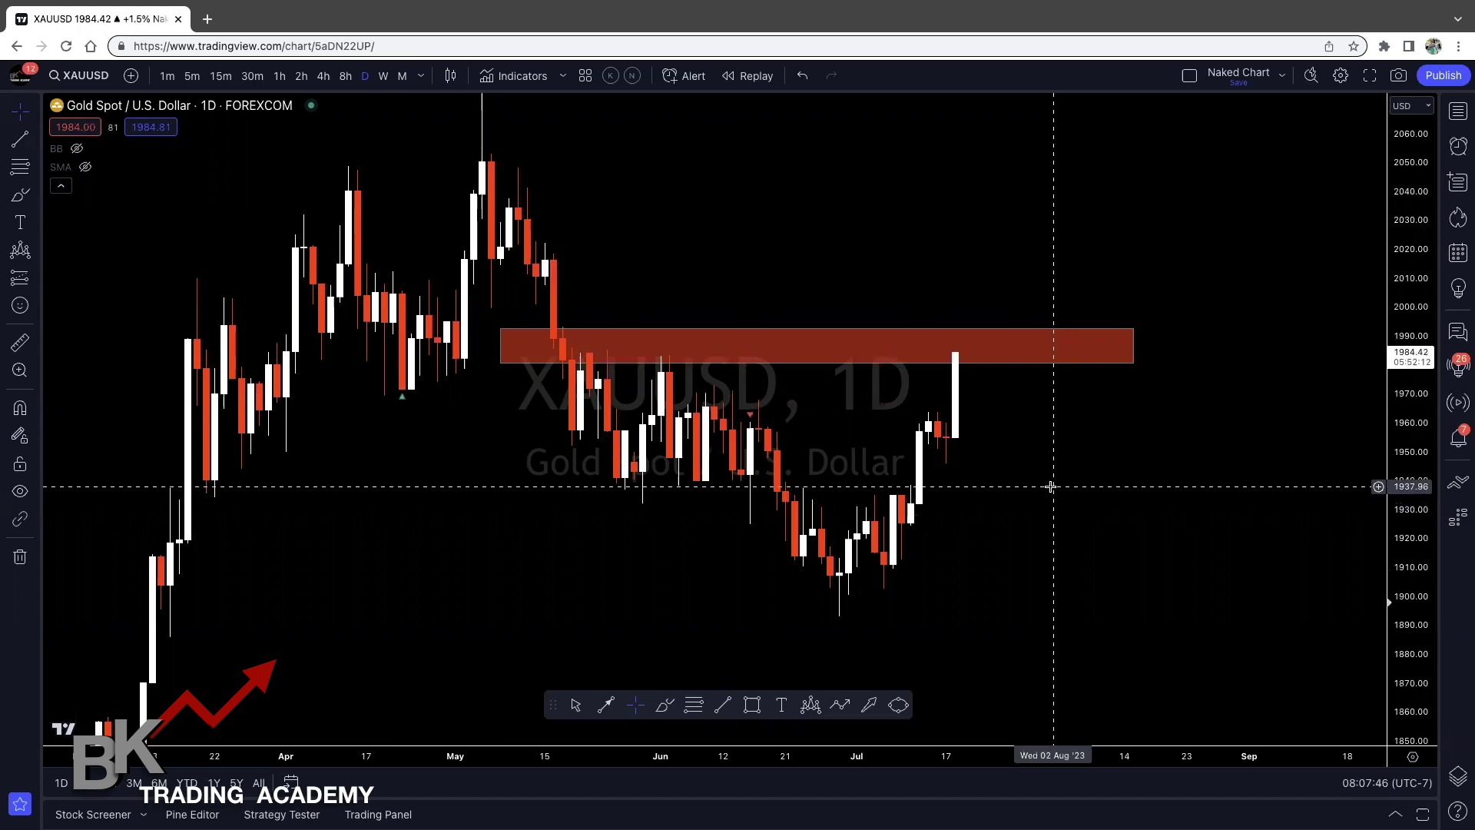
{"action": "left_click_drag", "start_coordinate": [1051, 486], "coordinate": [1021, 510]}
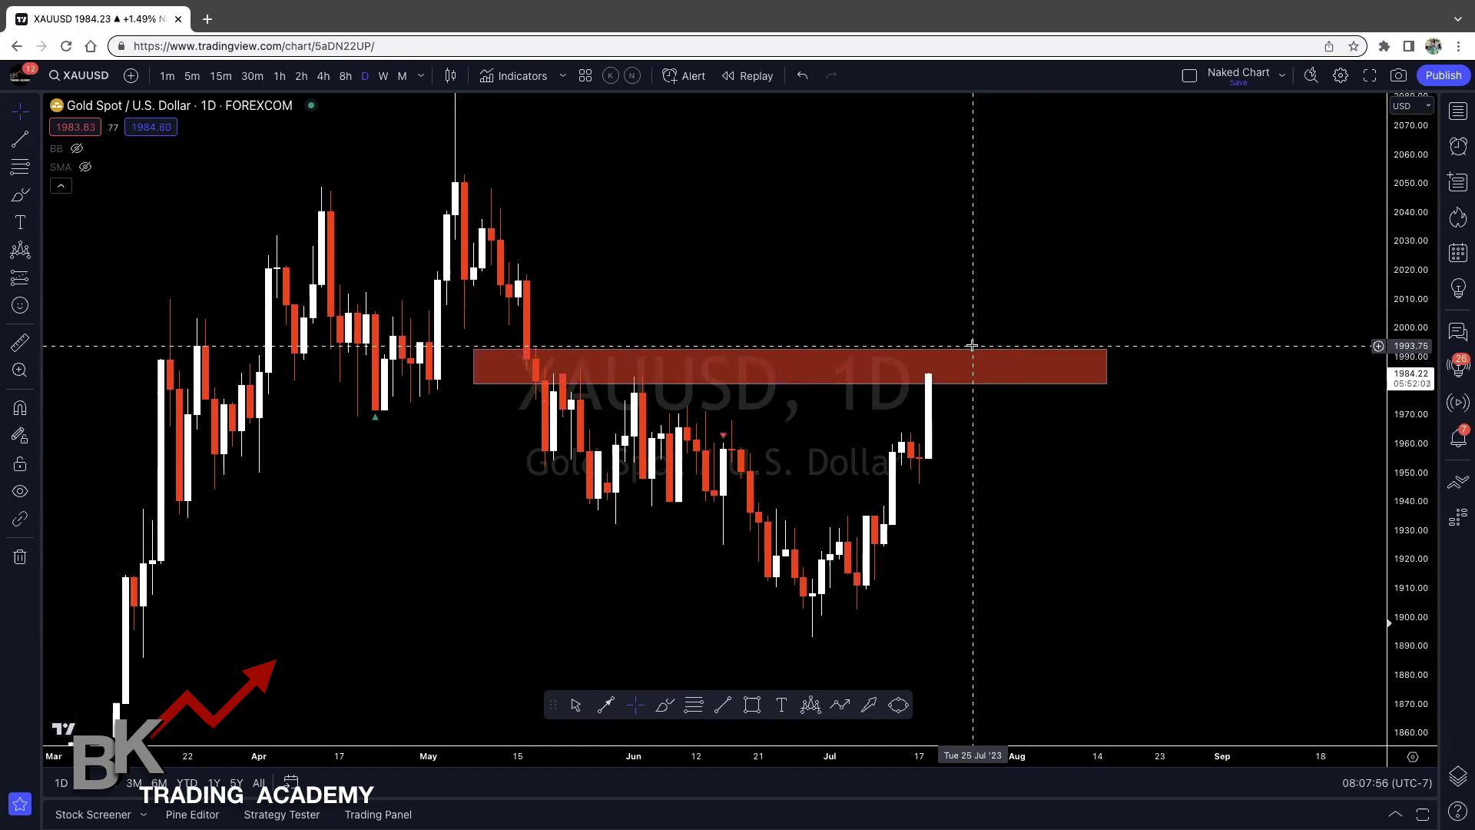
{"action": "left_click_drag", "start_coordinate": [1001, 438], "coordinate": [1021, 384]}
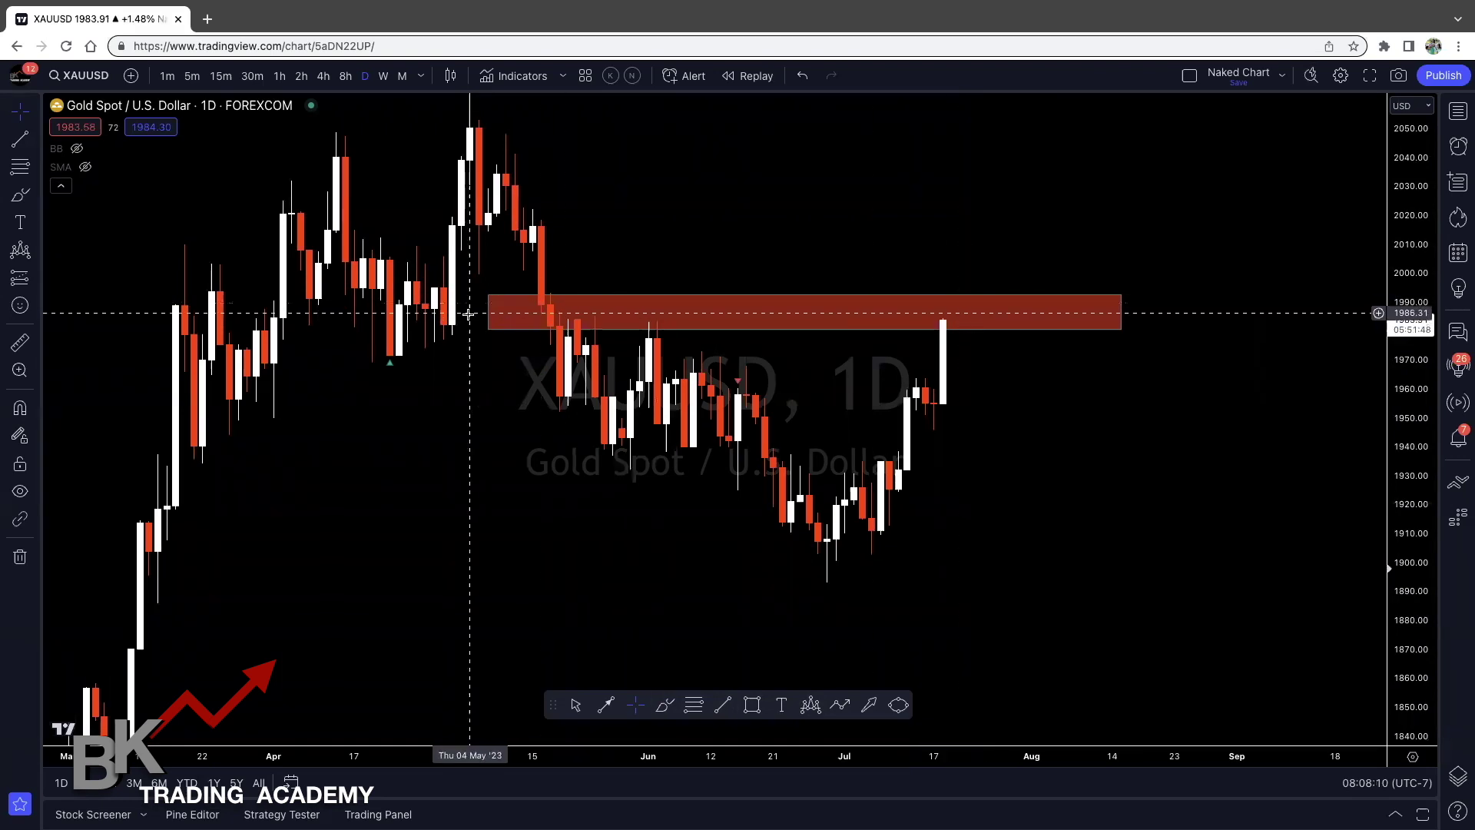
{"action": "left_click_drag", "start_coordinate": [483, 311], "coordinate": [177, 311]}
{"action": "left_click", "coordinate": [510, 510]}
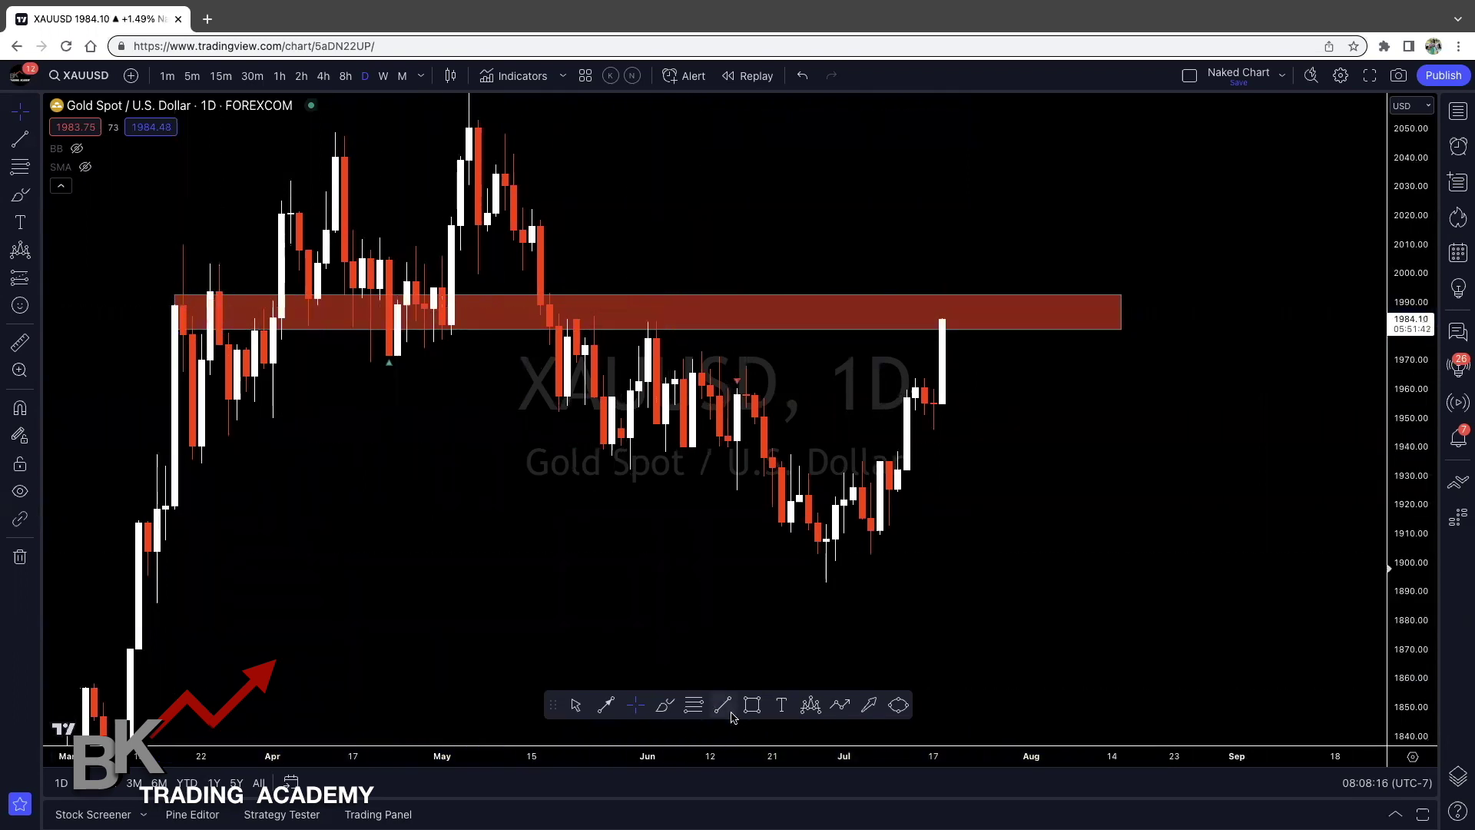
- Brush circles around the late-April and early-June touches of the zone, a wavy line along it, and arrows at the mid-July pullback
{"action": "left_click", "coordinate": [664, 706]}
{"action": "mouse_move", "coordinate": [431, 330]}
{"action": "left_mouse_down"}
{"action": "mouse_move", "coordinate": [408, 323]}
{"action": "mouse_move", "coordinate": [453, 325]}
{"action": "left_mouse_up"}
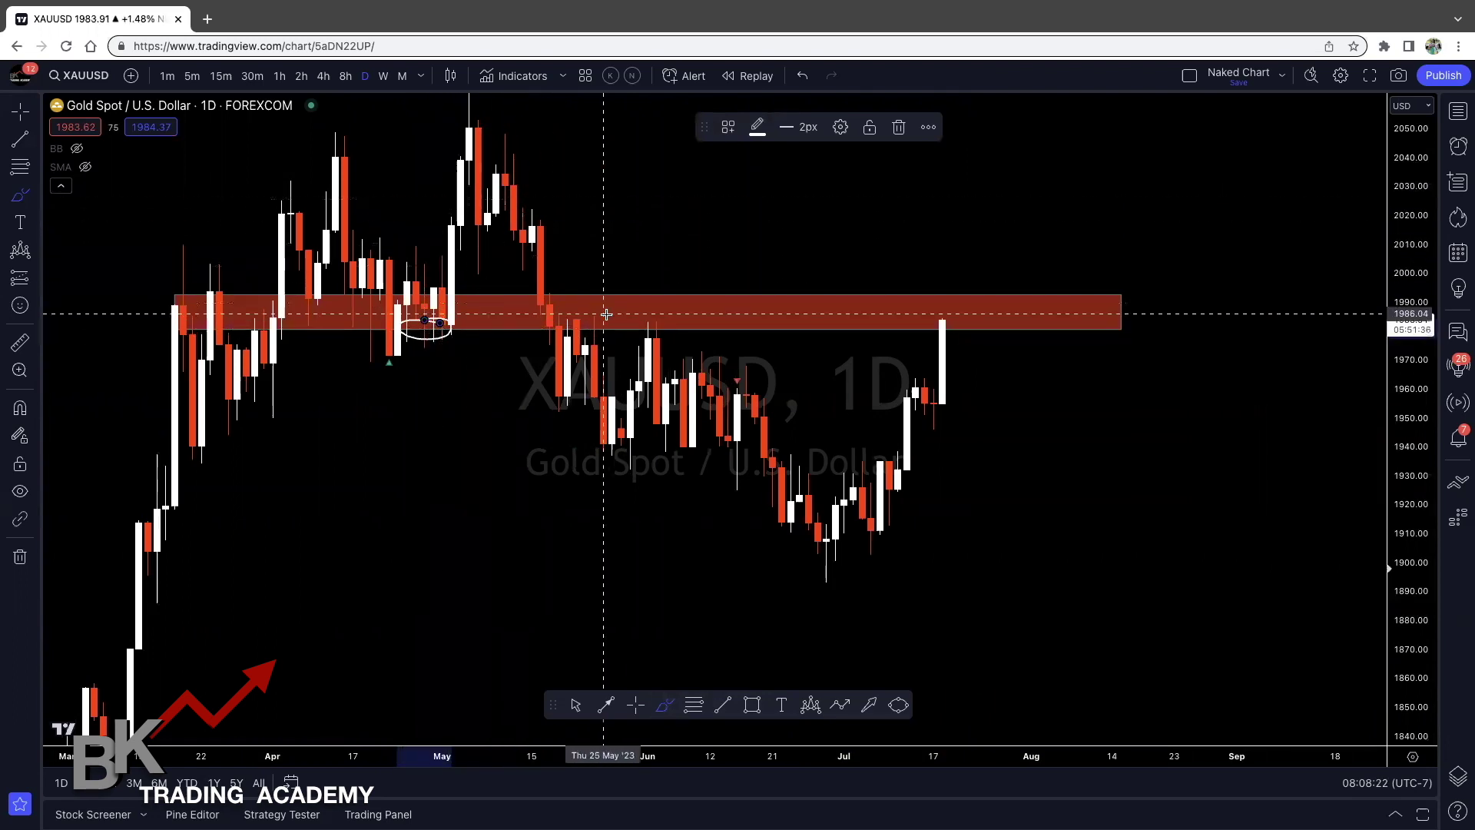
{"action": "mouse_move", "coordinate": [656, 313]}
{"action": "left_mouse_down"}
{"action": "mouse_move", "coordinate": [649, 335]}
{"action": "mouse_move", "coordinate": [680, 311]}
{"action": "mouse_move", "coordinate": [630, 308]}
{"action": "mouse_move", "coordinate": [1112, 318]}
{"action": "left_mouse_up"}
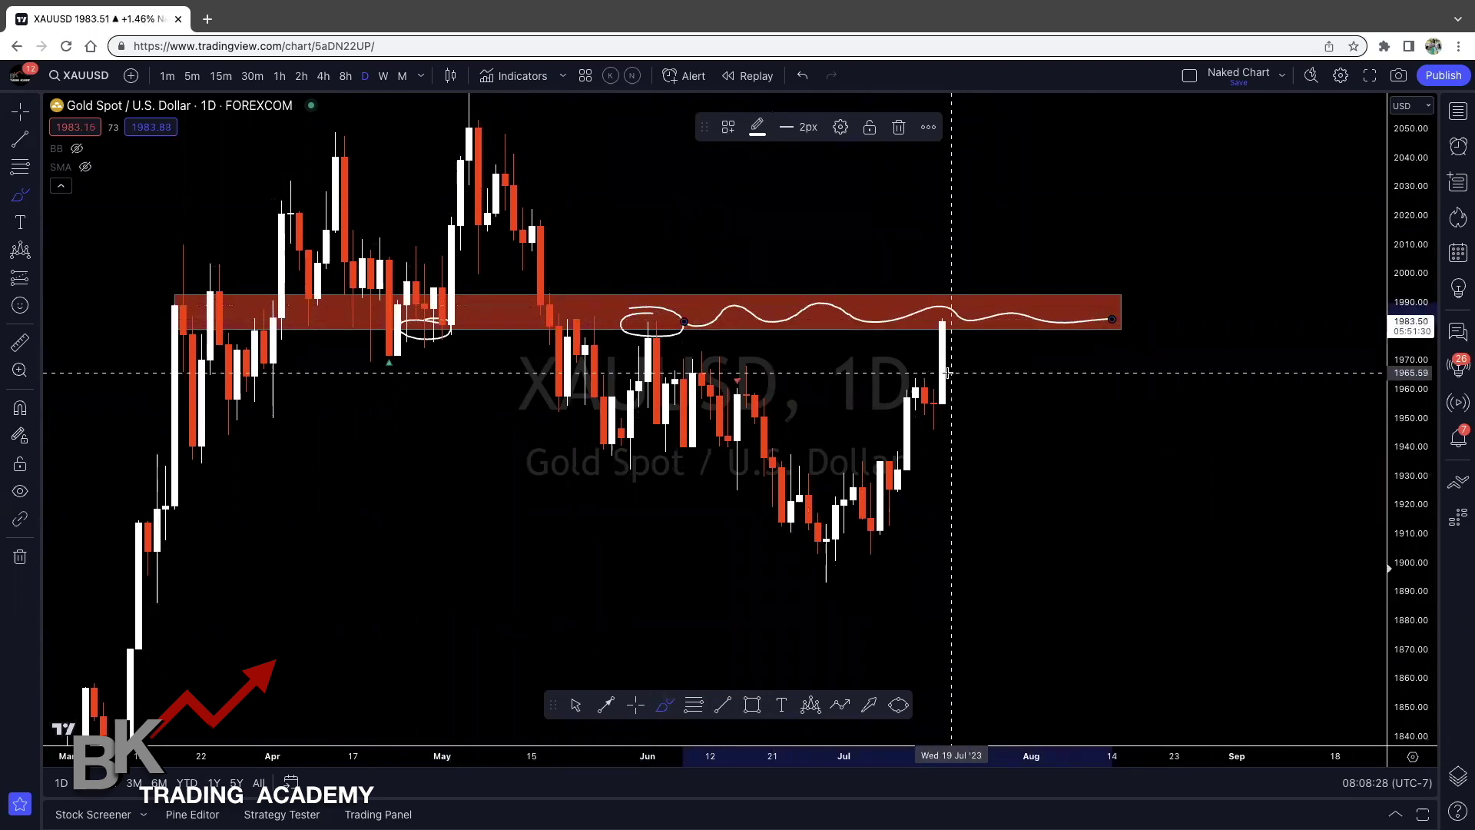
{"action": "mouse_move", "coordinate": [907, 369]}
{"action": "left_mouse_down"}
{"action": "mouse_move", "coordinate": [973, 418]}
{"action": "mouse_move", "coordinate": [944, 428]}
{"action": "left_mouse_up"}
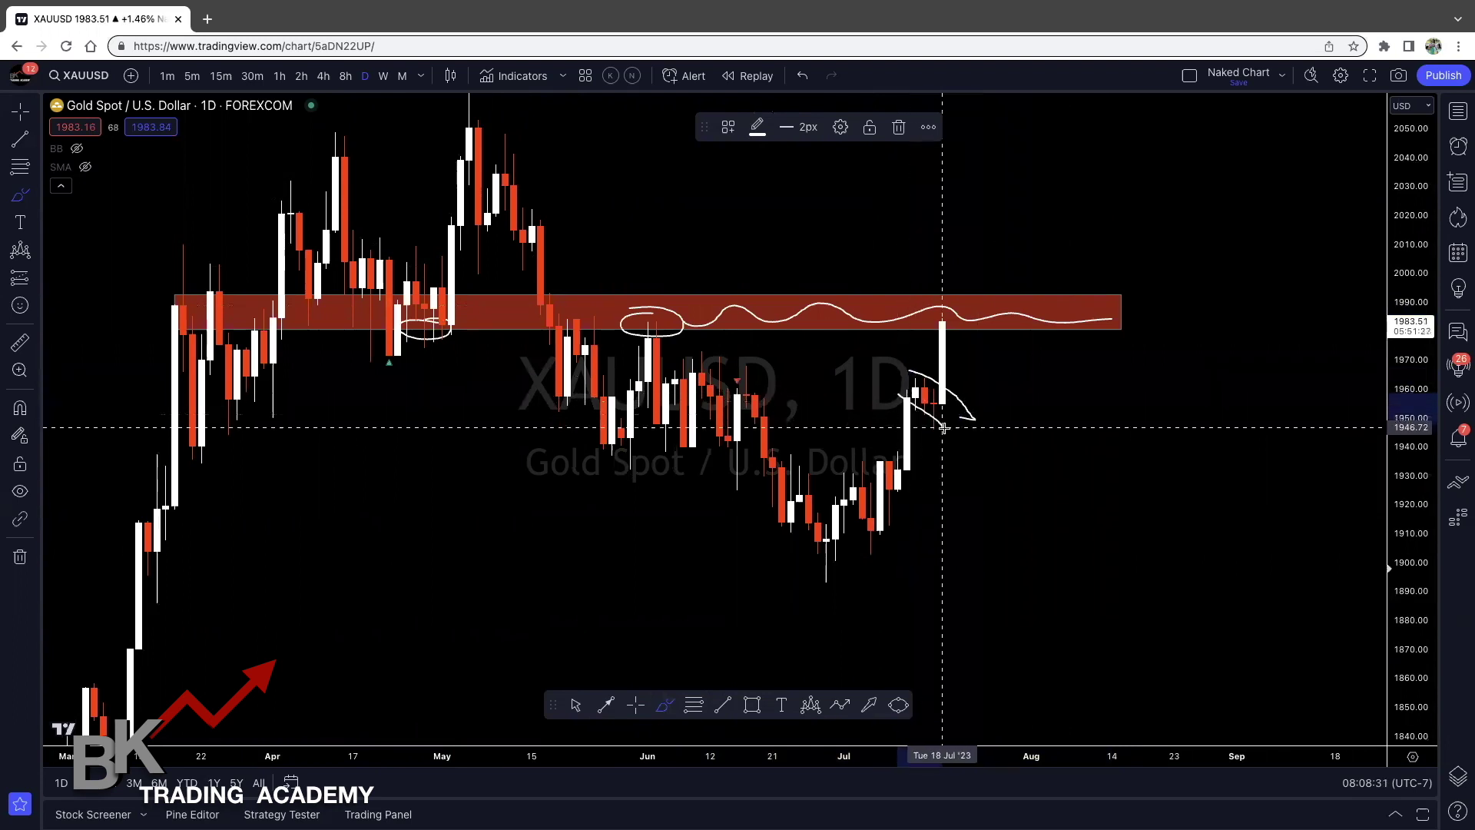
- Undo the brush annotations along the resistance zone and at the mid-July pullback
{"action": "left_click", "coordinate": [803, 77]}
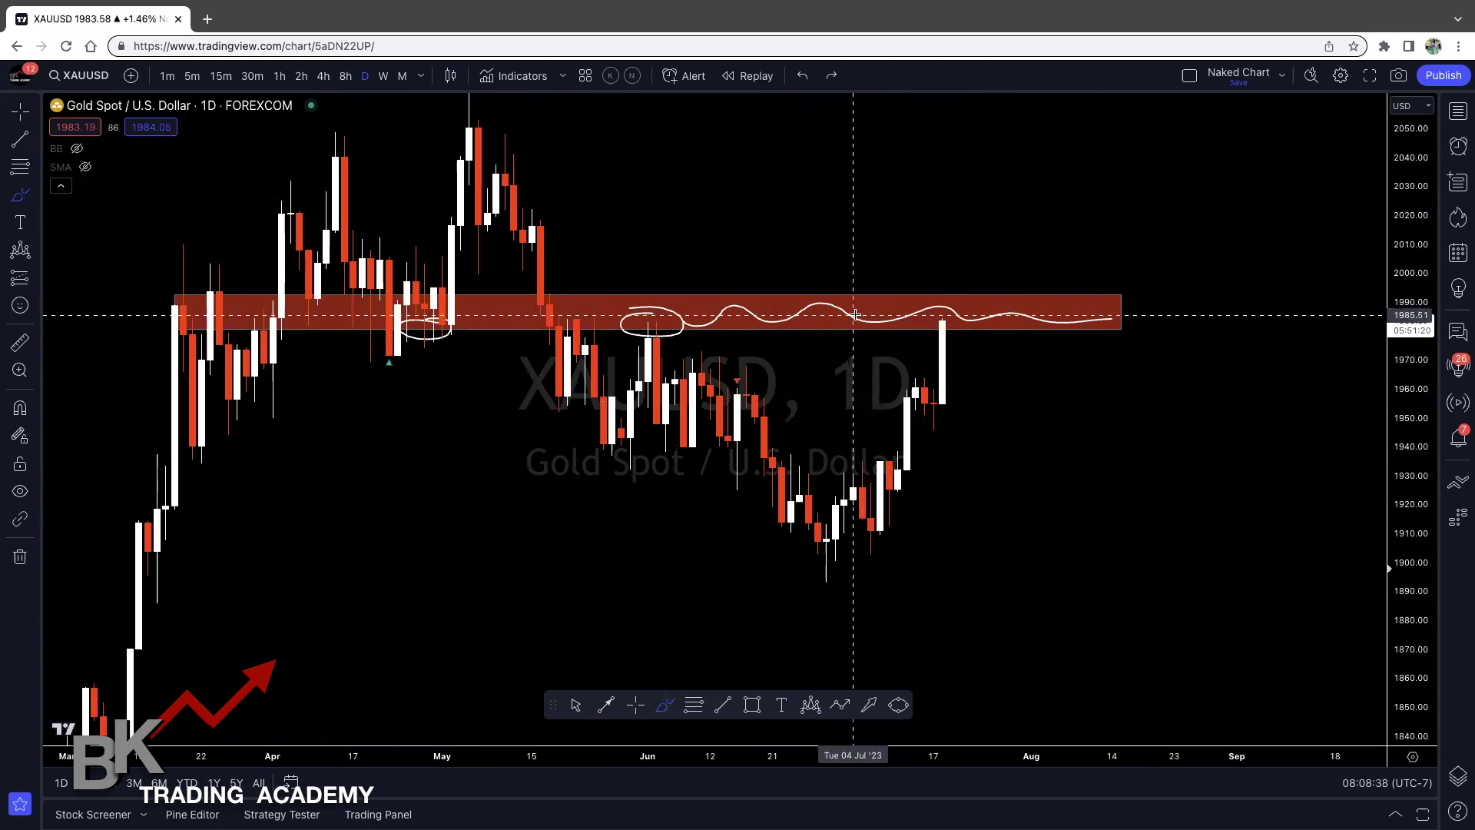
{"action": "left_click", "coordinate": [802, 78]}
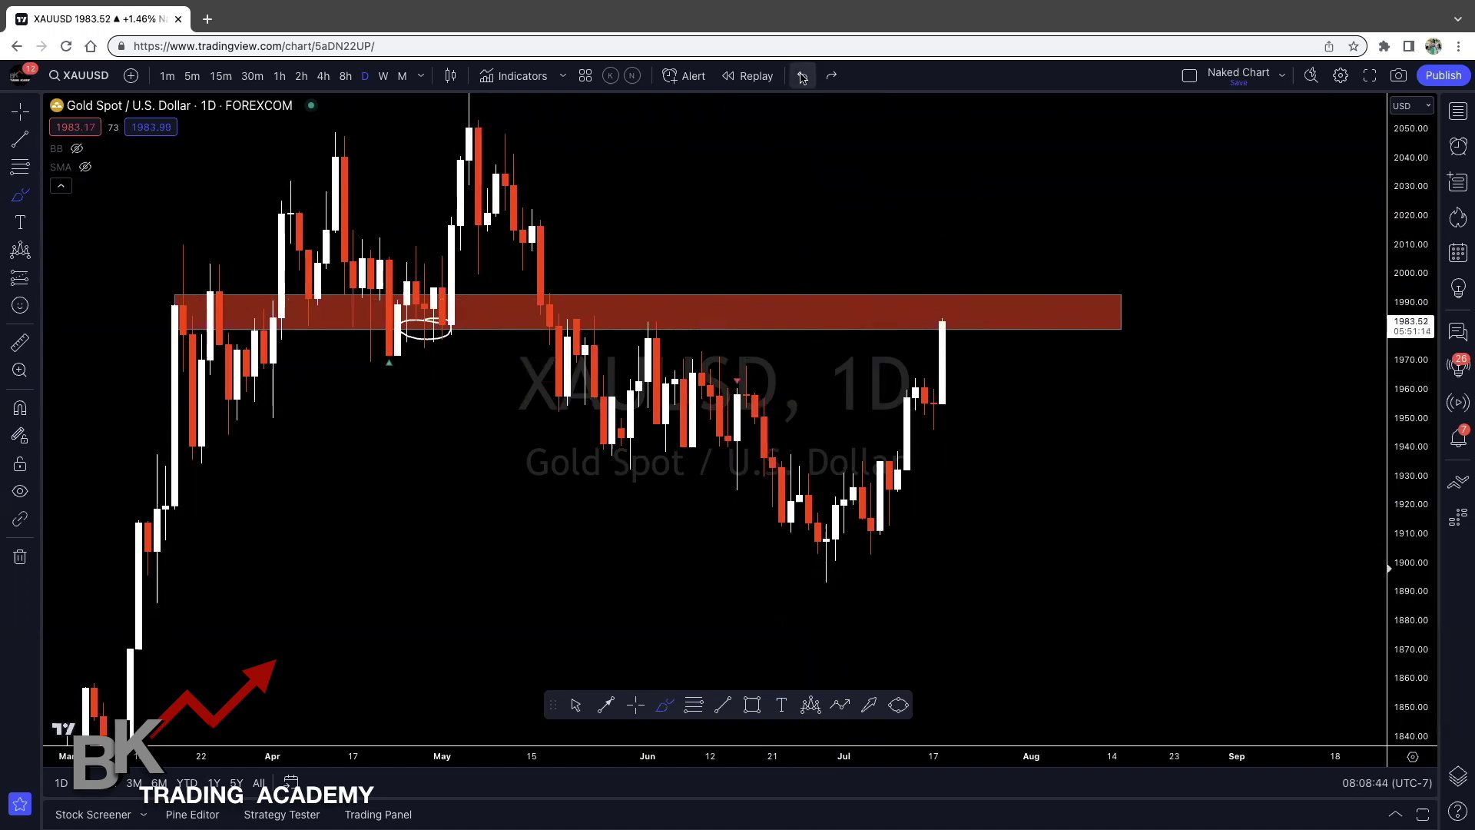
{"action": "left_click", "coordinate": [802, 78]}
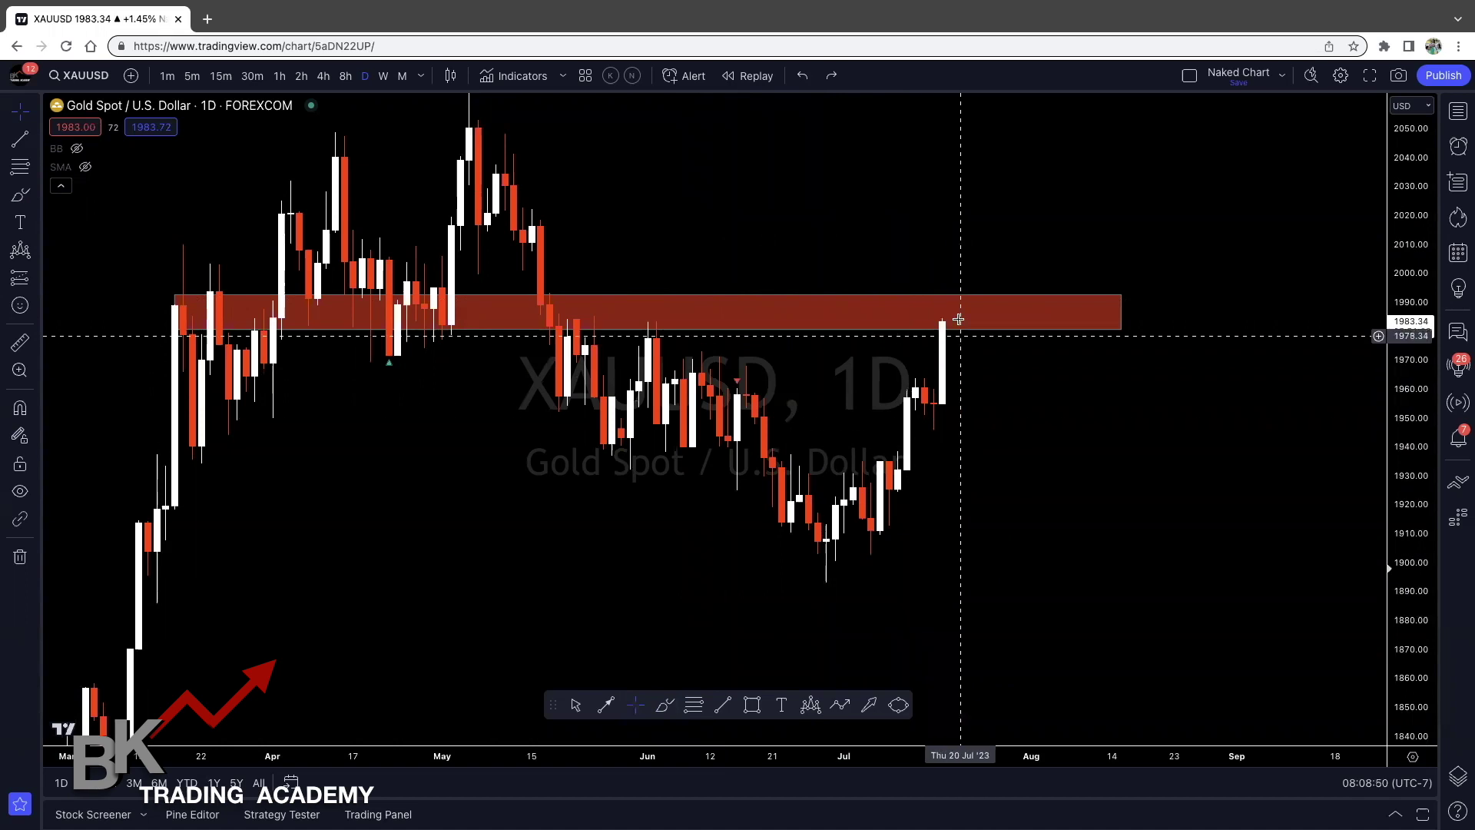
- Circle the late-June low and the successive July swing highs and lows with the Brush
{"action": "scroll", "coordinate": [995, 575], "scroll_direction": "down", "scroll_amount": 2}
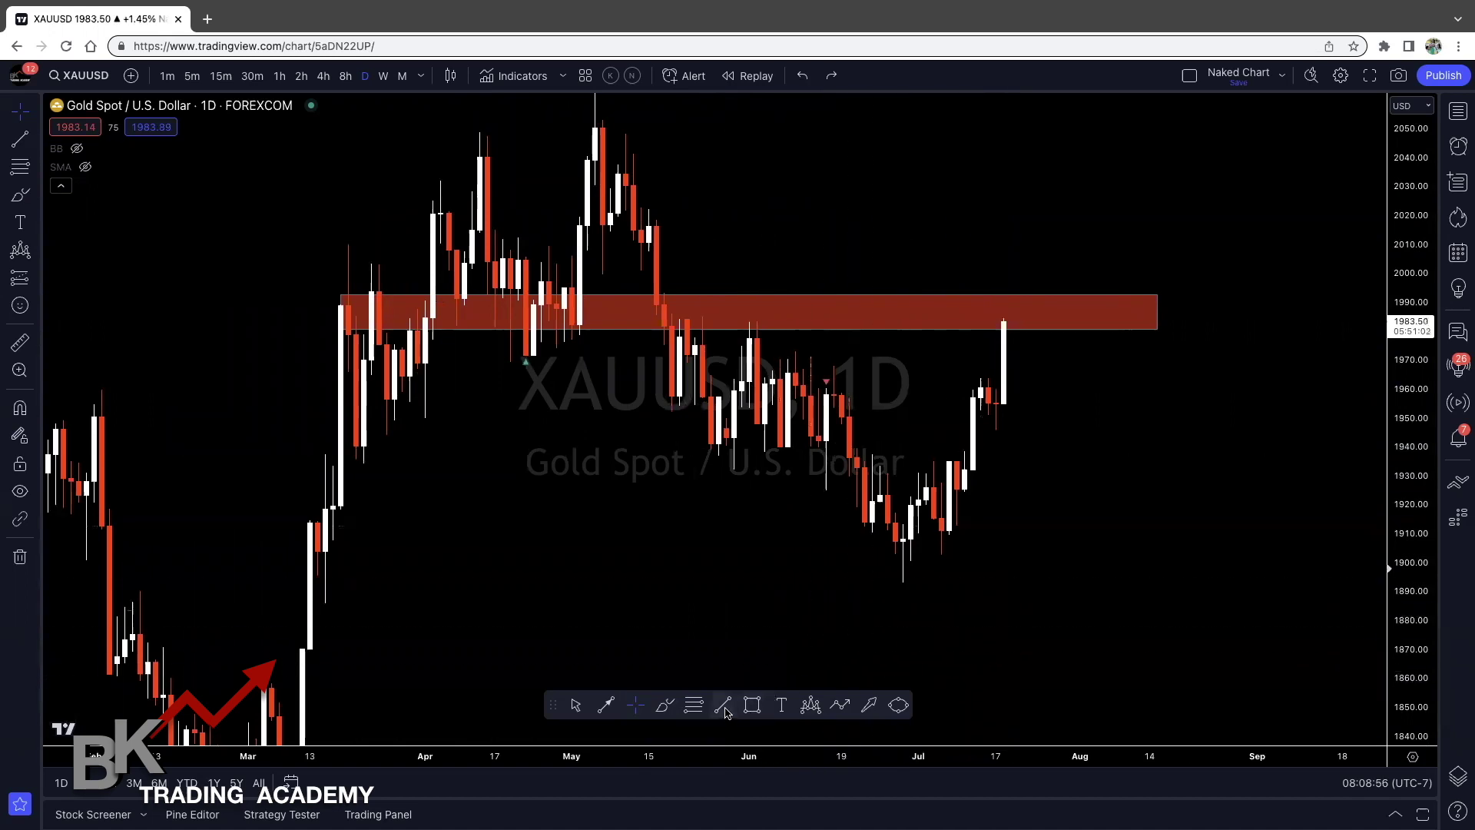
{"action": "left_click", "coordinate": [664, 705]}
{"action": "mouse_move", "coordinate": [903, 544]}
{"action": "left_mouse_down"}
{"action": "mouse_move", "coordinate": [864, 563]}
{"action": "mouse_move", "coordinate": [905, 540]}
{"action": "left_mouse_up"}
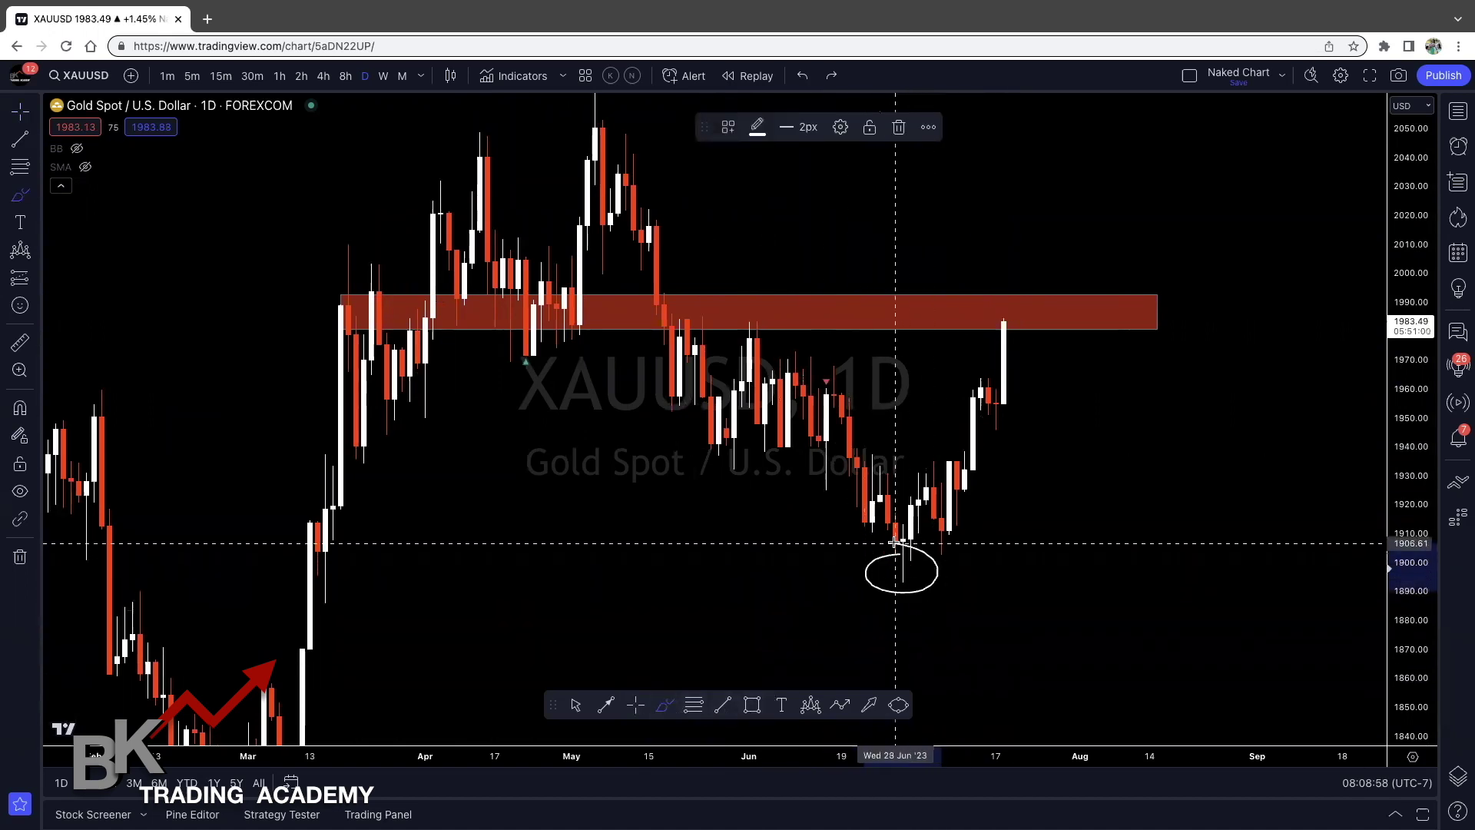
{"action": "mouse_move", "coordinate": [928, 452]}
{"action": "left_mouse_down"}
{"action": "mouse_move", "coordinate": [912, 479]}
{"action": "mouse_move", "coordinate": [929, 453]}
{"action": "left_mouse_up"}
{"action": "mouse_move", "coordinate": [953, 527]}
{"action": "left_mouse_down"}
{"action": "mouse_move", "coordinate": [935, 547]}
{"action": "mouse_move", "coordinate": [954, 527]}
{"action": "left_mouse_up"}
{"action": "mouse_move", "coordinate": [970, 374]}
{"action": "left_mouse_down"}
{"action": "mouse_move", "coordinate": [956, 381]}
{"action": "mouse_move", "coordinate": [976, 377]}
{"action": "mouse_move", "coordinate": [1013, 441]}
{"action": "left_mouse_up"}
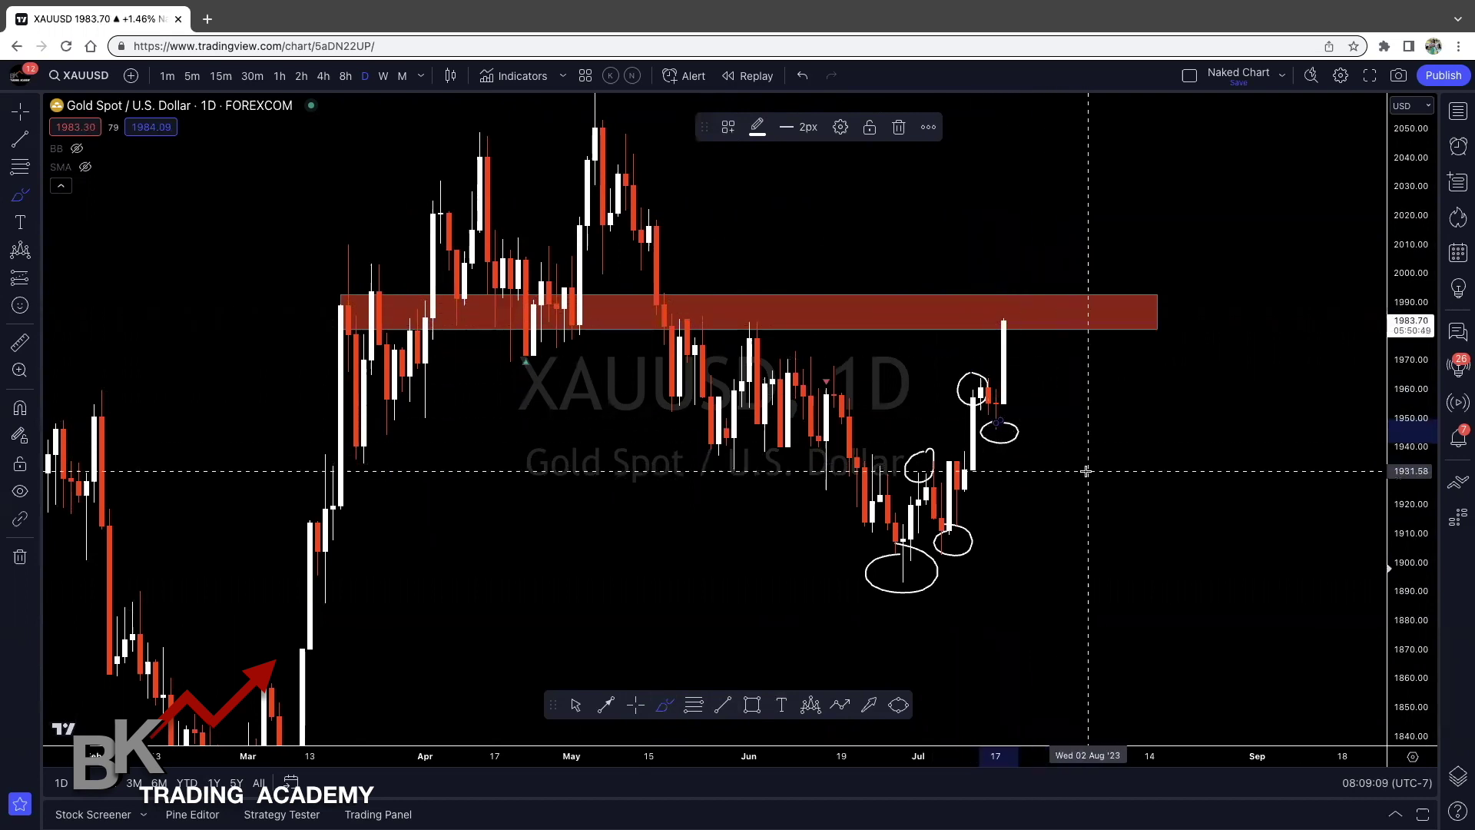
- Clone the resistance rectangle and place the copy lower, around 1950–1962 across the July consolidation
{"action": "scroll", "coordinate": [1088, 472], "scroll_direction": "up", "scroll_amount": 2}
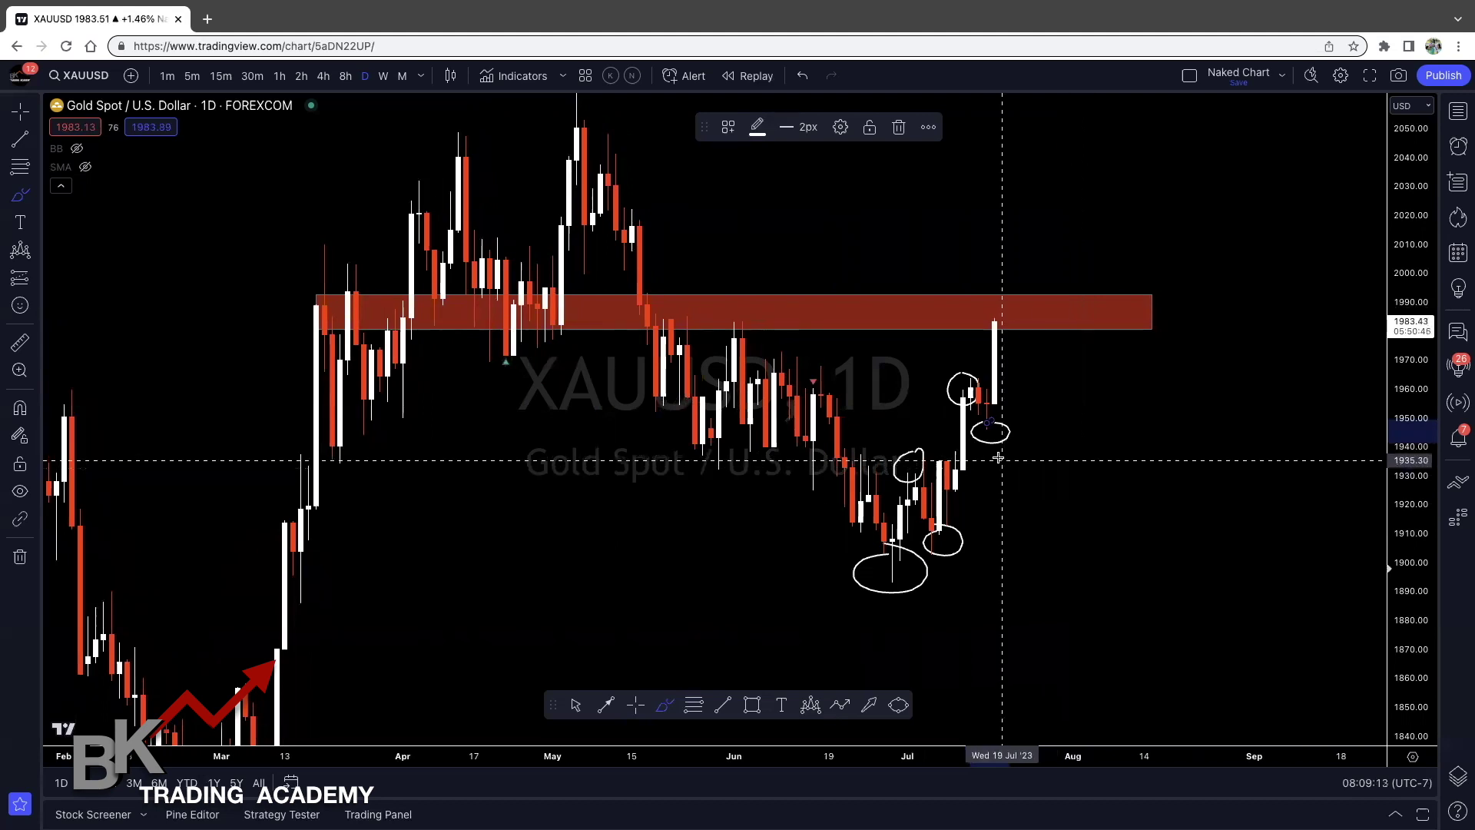
{"action": "left_click", "coordinate": [634, 706]}
{"action": "left_click", "coordinate": [1066, 300]}
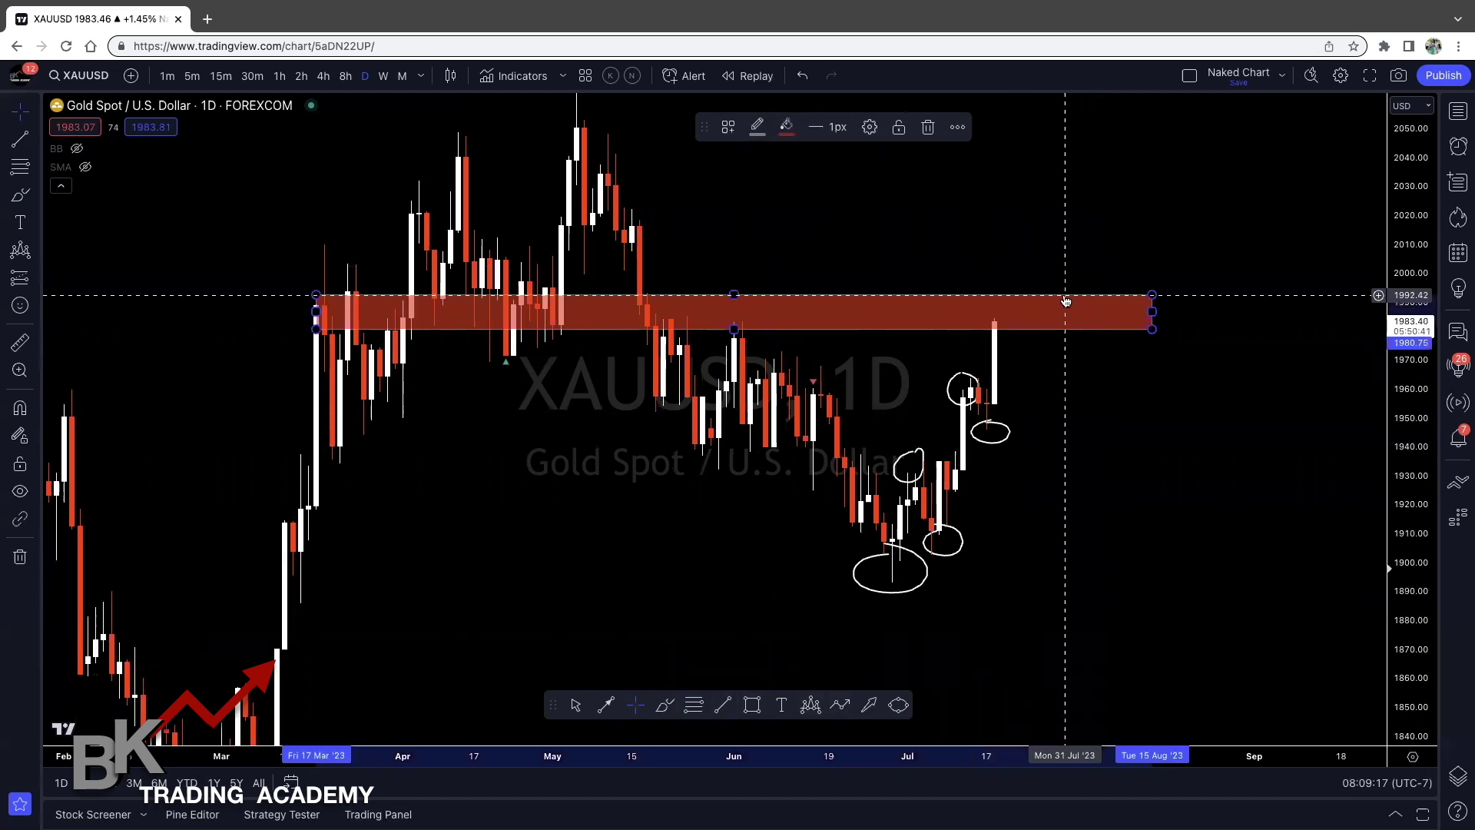
{"action": "left_click", "coordinate": [957, 127]}
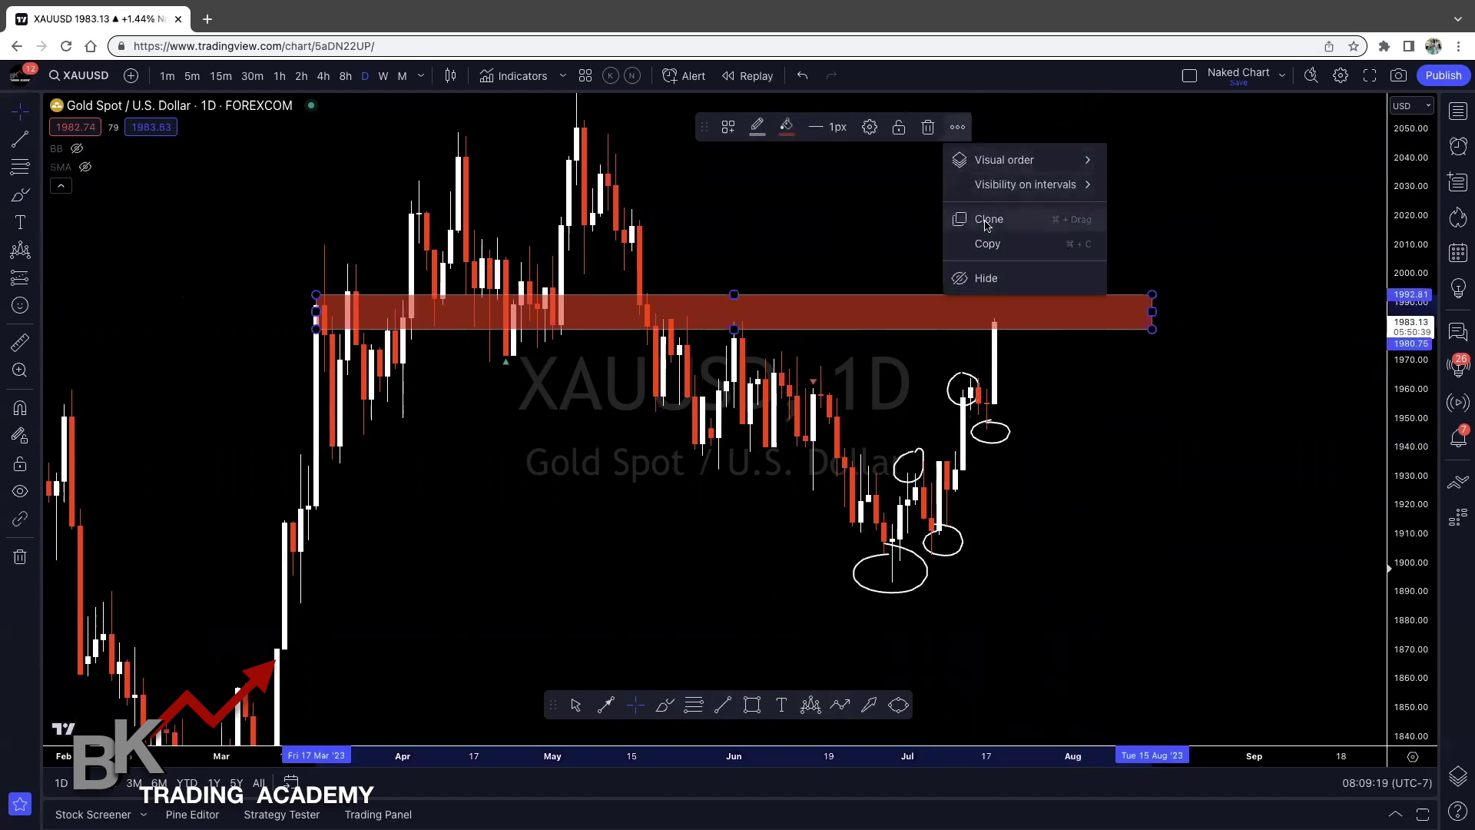
{"action": "left_click", "coordinate": [987, 222]}
{"action": "left_click_drag", "start_coordinate": [1027, 268], "coordinate": [1024, 383]}
- Delete the five brush circles around the late-June low and the July swing highs and lows
{"action": "left_click", "coordinate": [1011, 435]}
{"action": "key", "text": "Delete"}
{"action": "left_click", "coordinate": [959, 381]}
{"action": "key", "text": "Delete"}
{"action": "left_click", "coordinate": [919, 449]}
{"action": "key", "text": "Delete"}
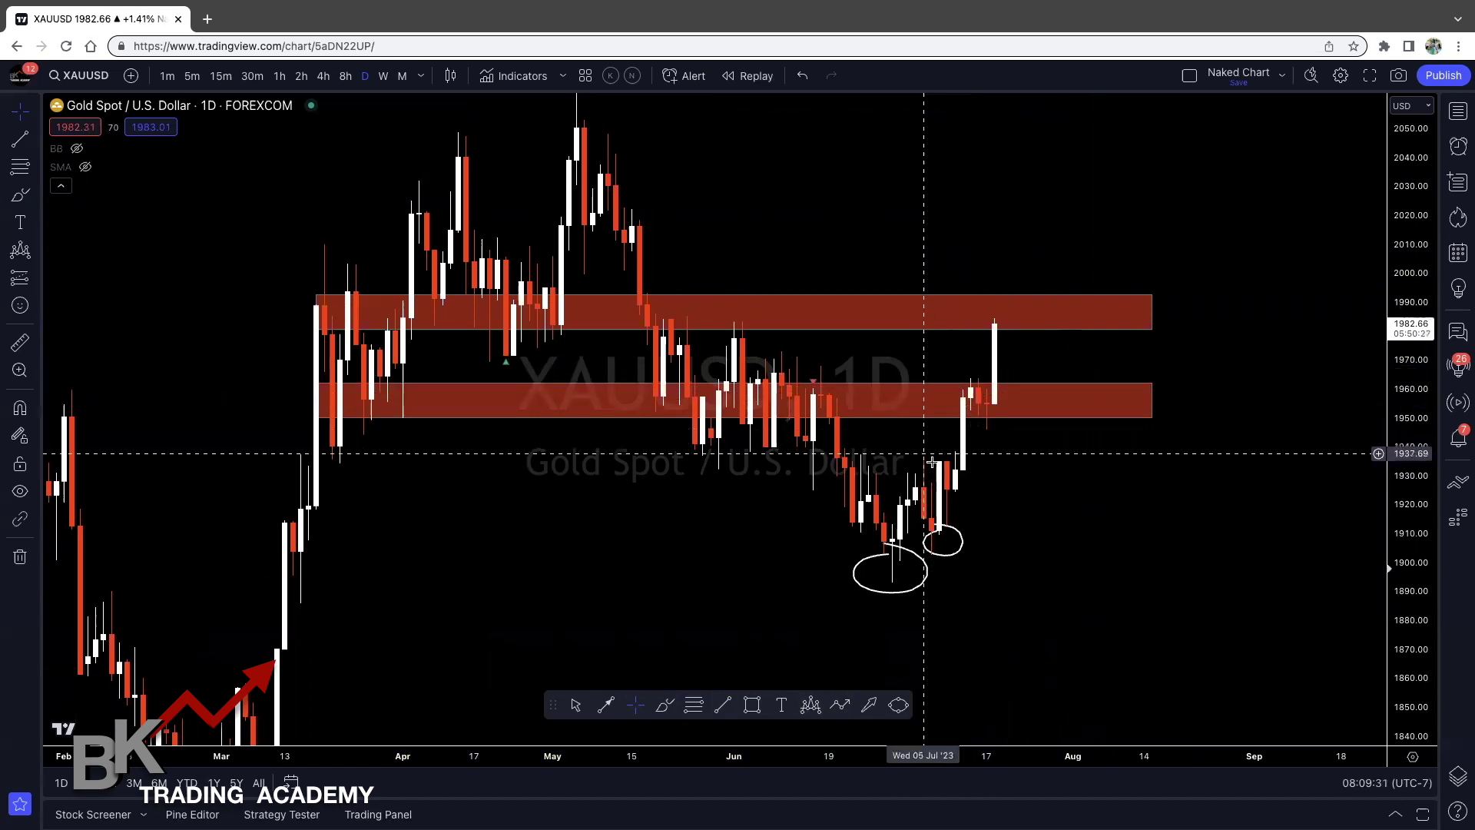
{"action": "left_click", "coordinate": [959, 536]}
{"action": "key", "text": "Delete"}
{"action": "left_click", "coordinate": [926, 572]}
{"action": "key", "text": "Delete"}
{"action": "left_click_drag", "start_coordinate": [1080, 532], "coordinate": [1087, 543]}
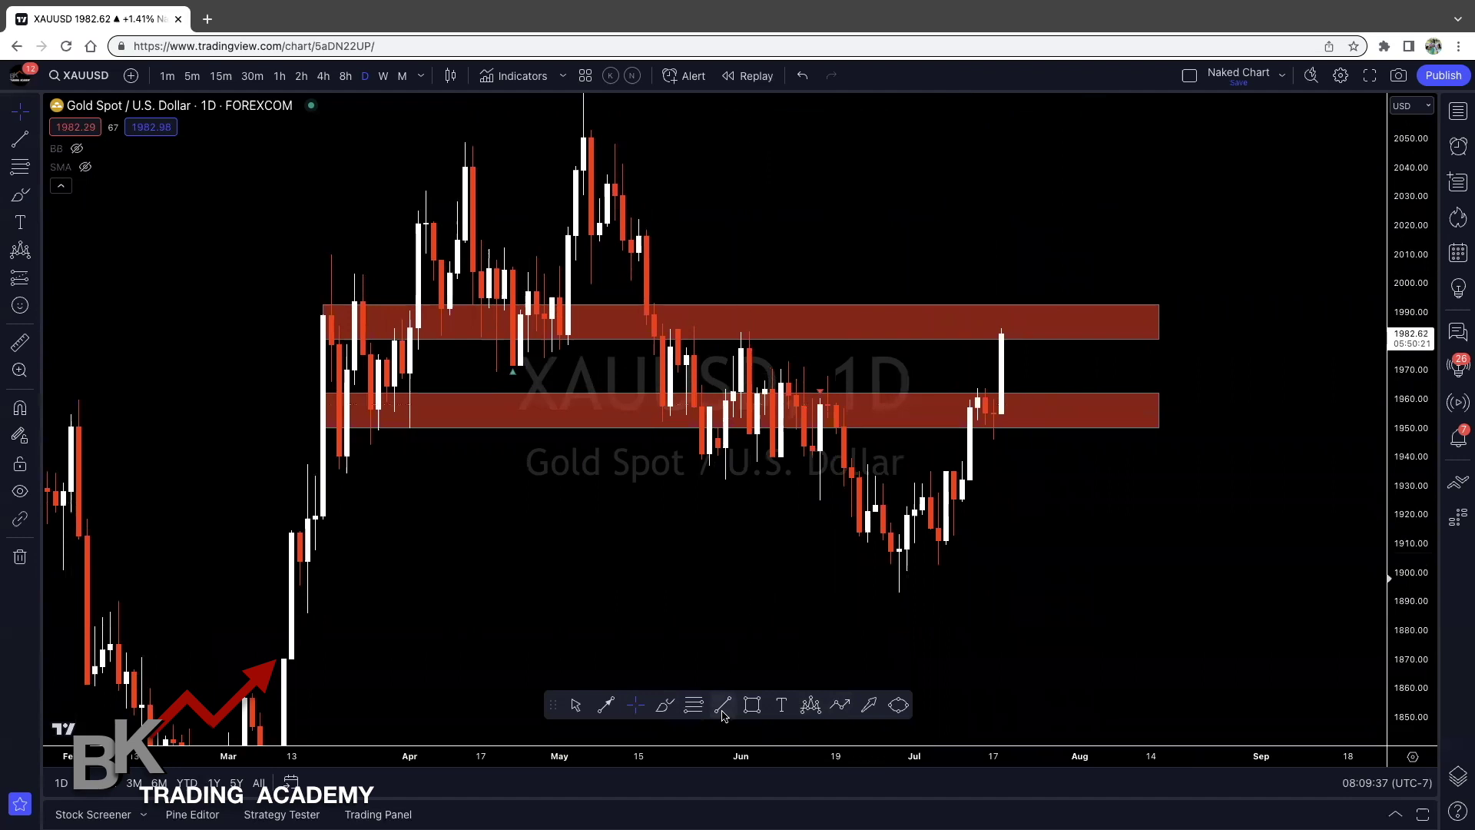
- Brush lines near 1960 and 1968 and a pullback-and-rebound path from the latest candle, and undo these strokes
{"action": "left_click", "coordinate": [667, 704]}
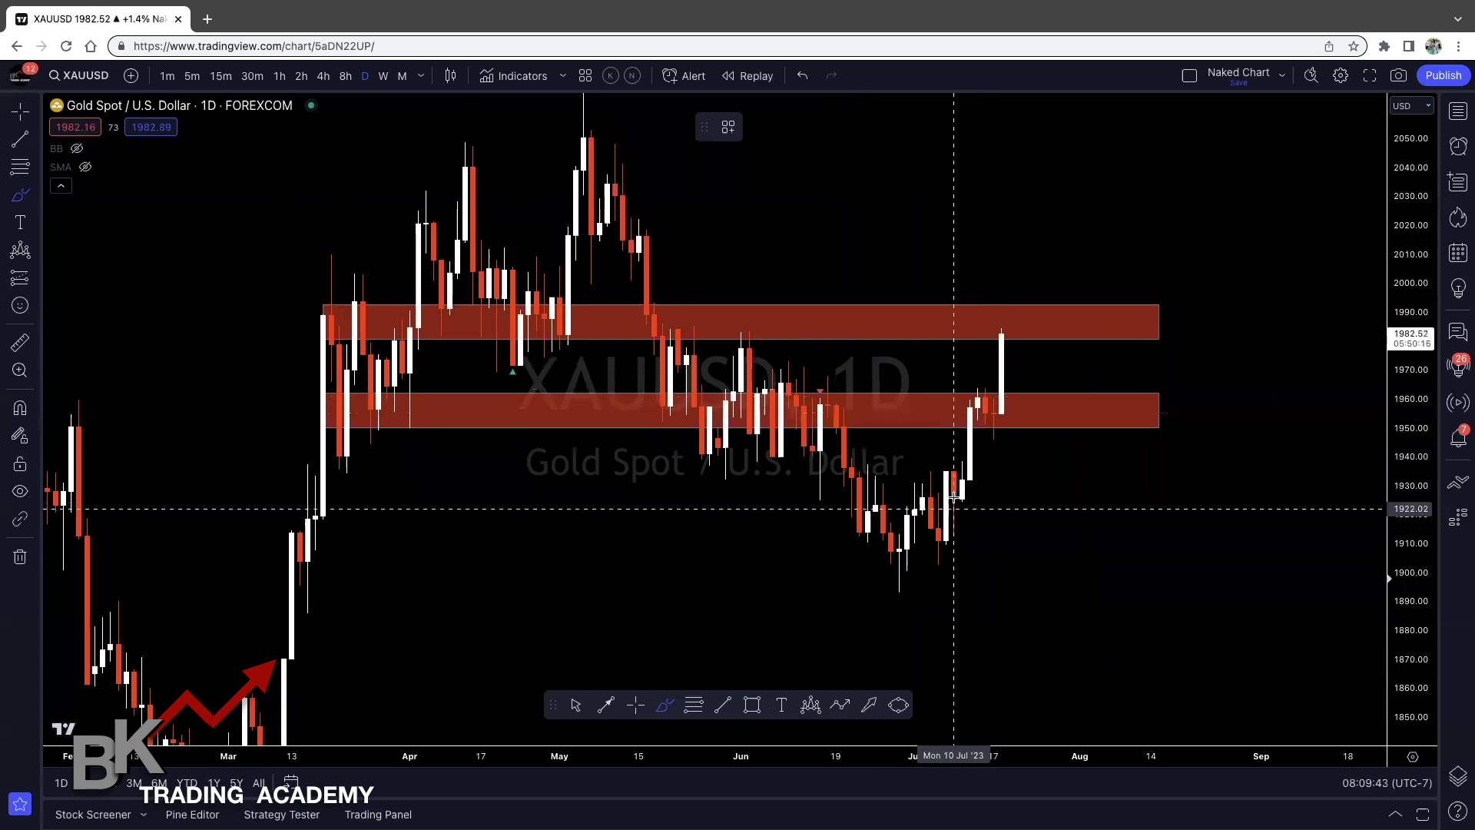
{"action": "left_click_drag", "start_coordinate": [908, 394], "coordinate": [1119, 402]}
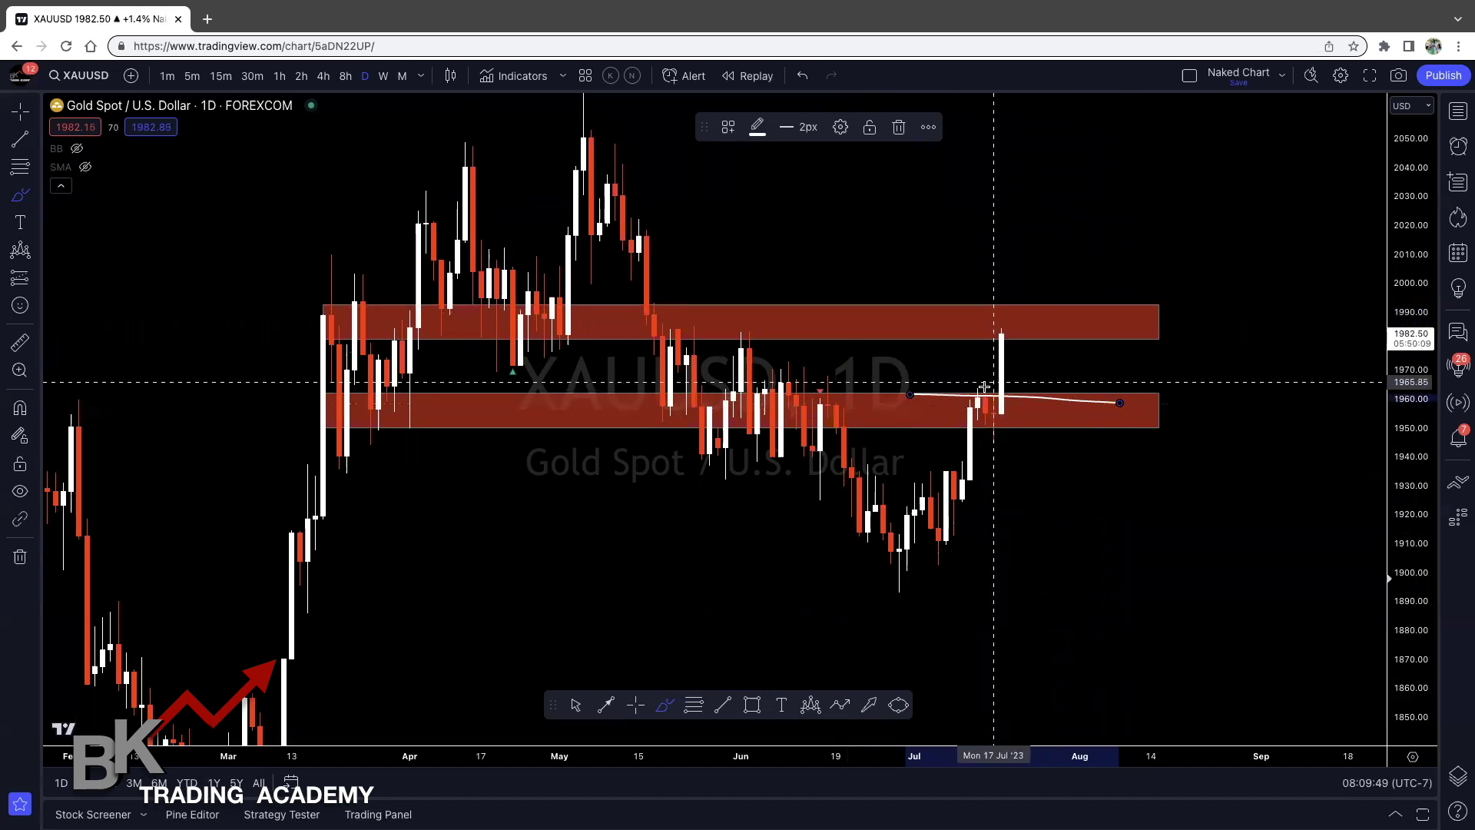
{"action": "left_click", "coordinate": [1002, 332]}
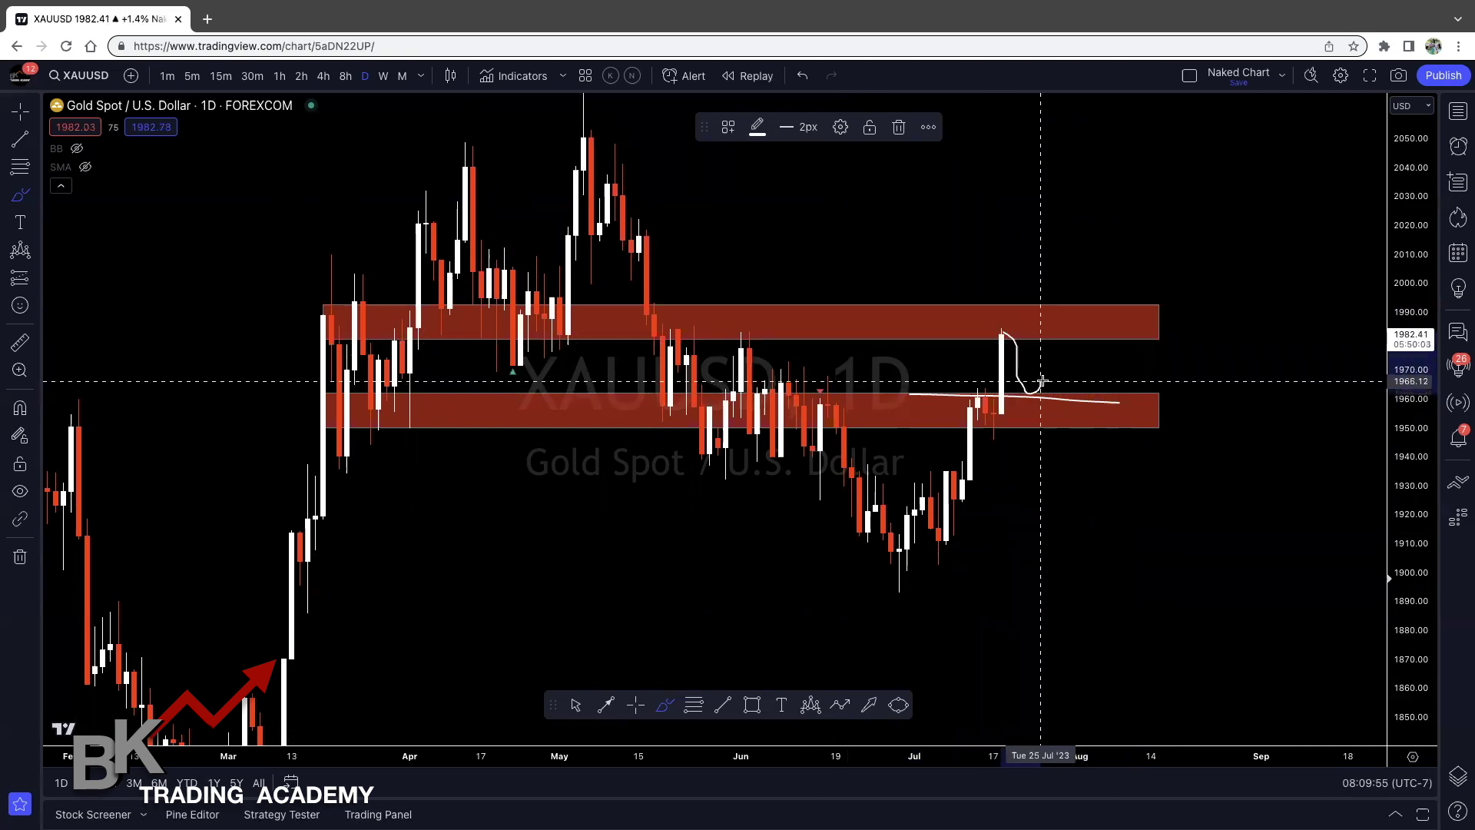
{"action": "left_click_drag", "start_coordinate": [1044, 374], "coordinate": [1056, 301]}
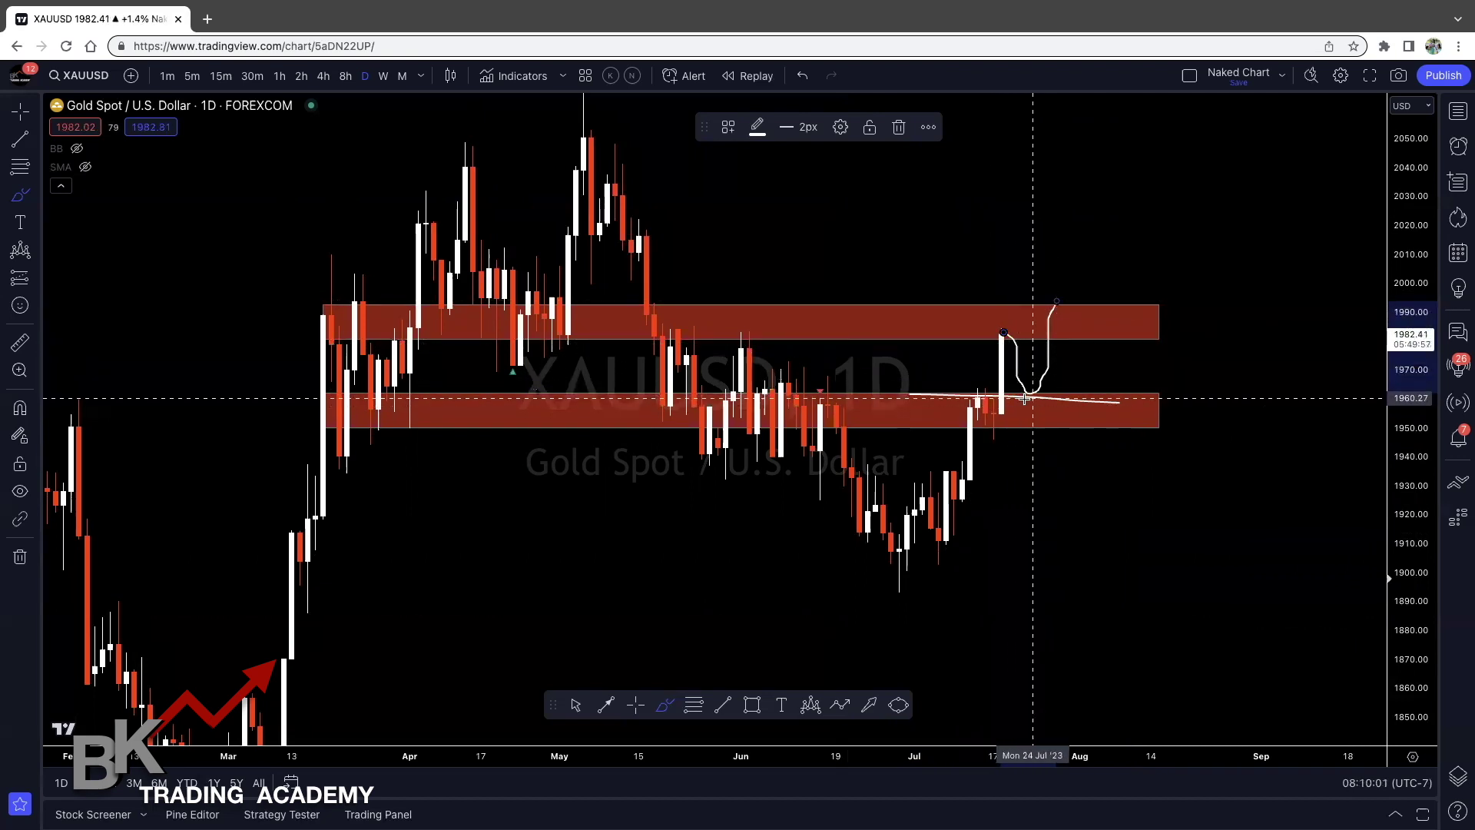
{"action": "left_click_drag", "start_coordinate": [759, 373], "coordinate": [1057, 374]}
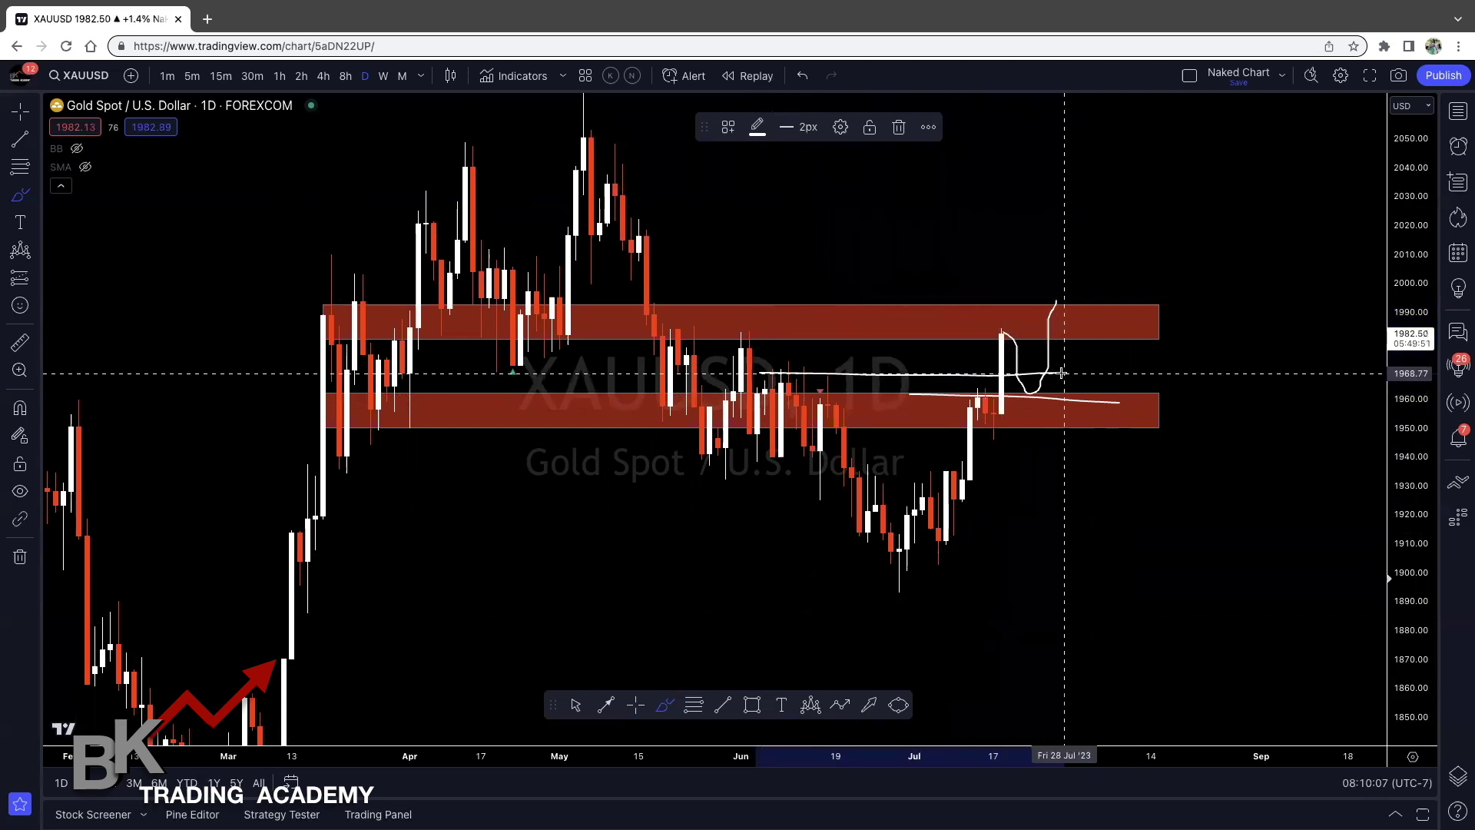
{"action": "left_click", "coordinate": [801, 74]}
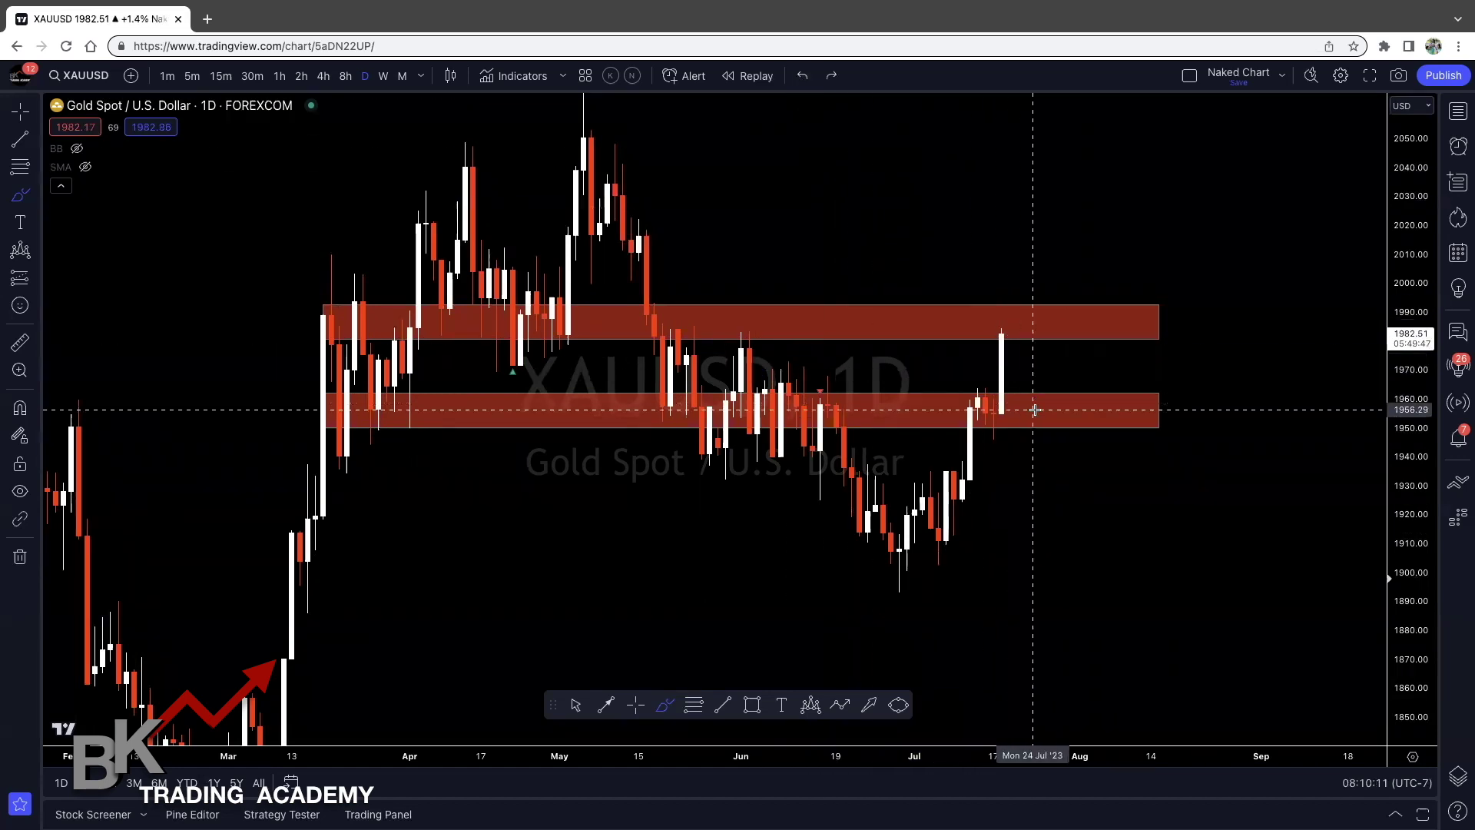
- Shift the lower rectangle up slightly so it spans about 1953–1965
{"action": "left_click", "coordinate": [630, 710]}
{"action": "left_click_drag", "start_coordinate": [1047, 393], "coordinate": [1048, 387]}
{"action": "left_click", "coordinate": [831, 580]}
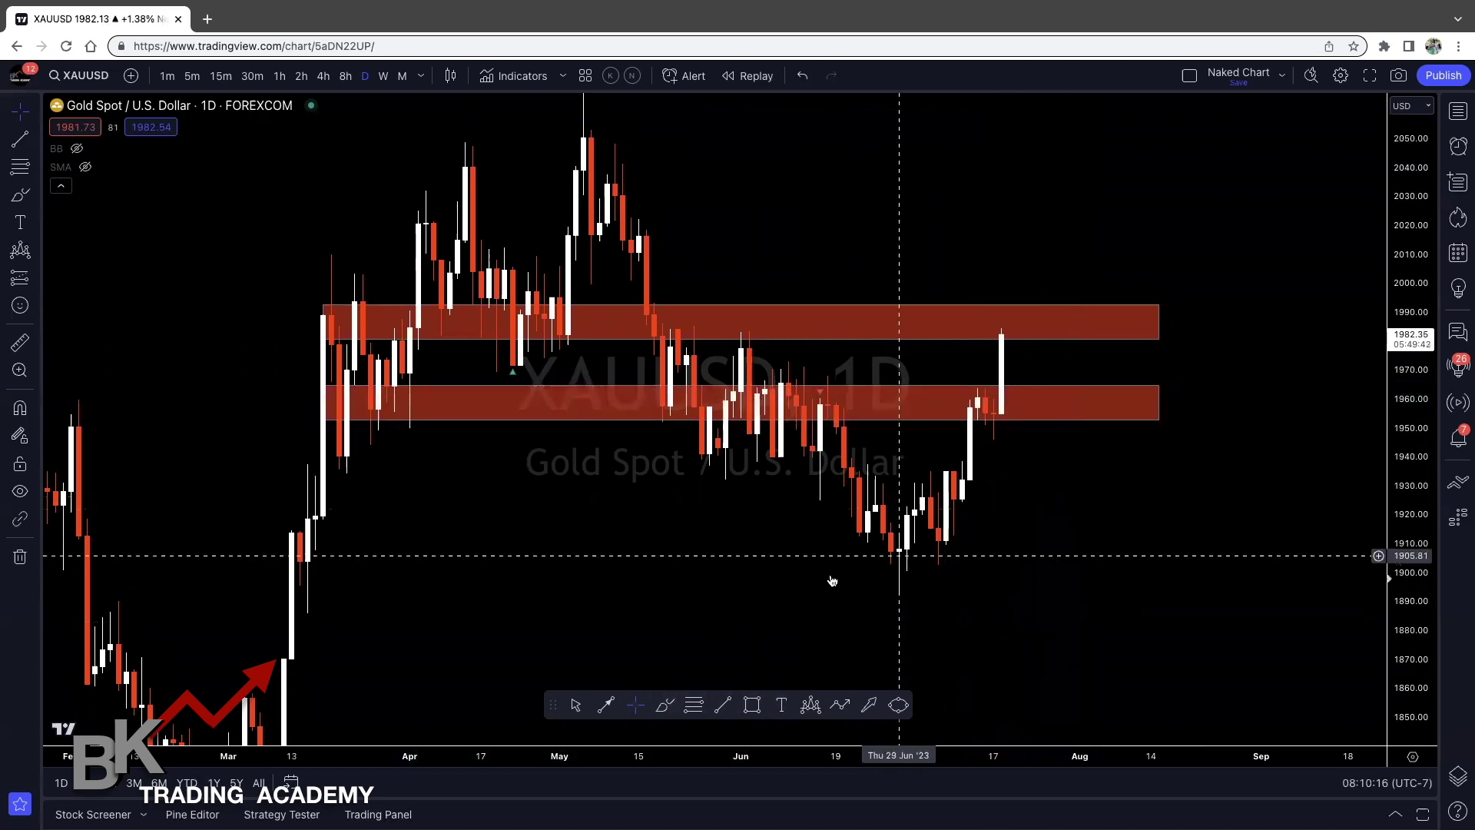
- Draw a Fibonacci retracement at 19 June 2023 from 1954.18 up to 1984.45, spanning the latest daily candle
{"action": "left_click", "coordinate": [694, 706]}
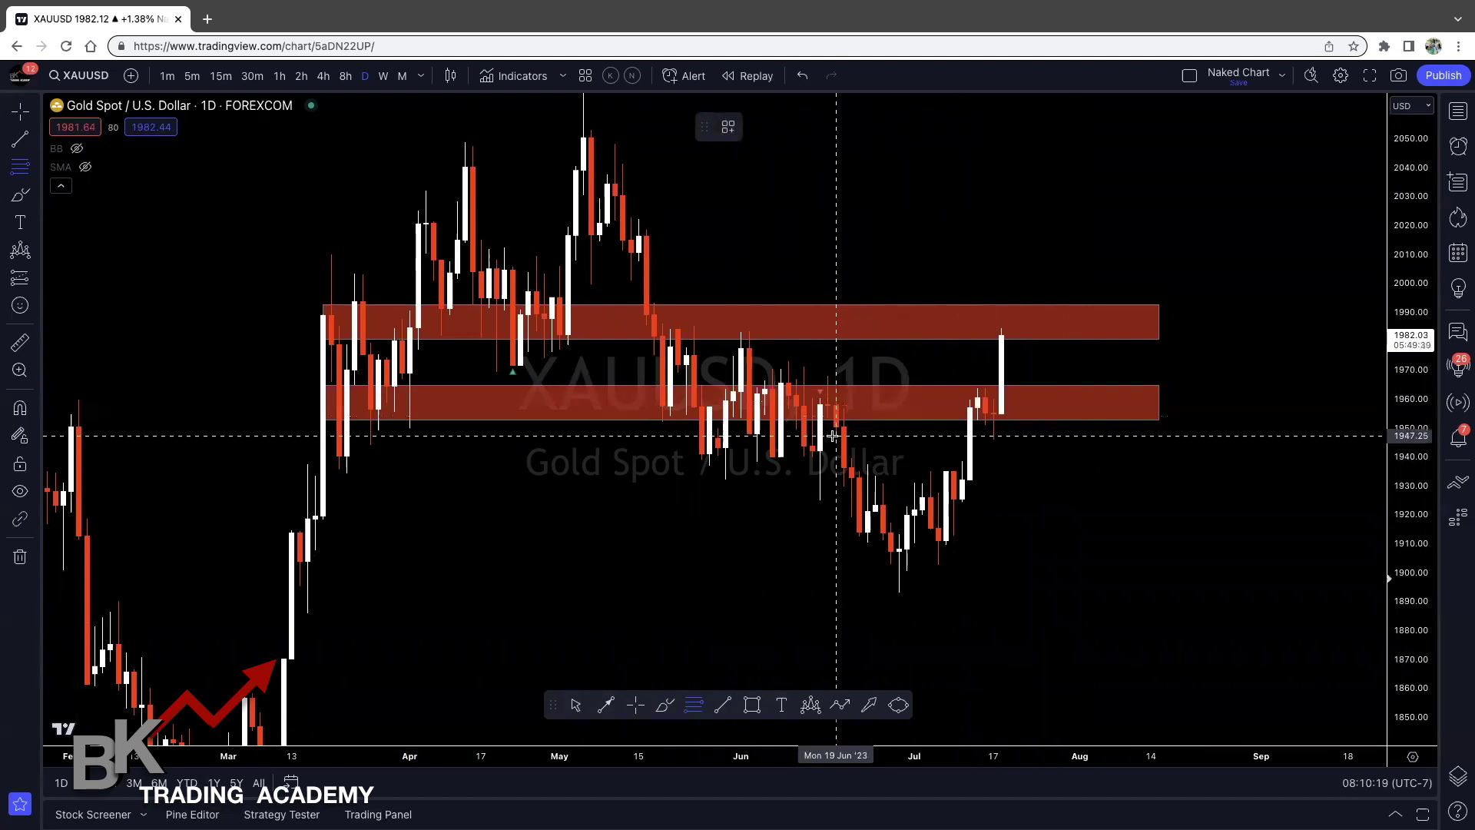
{"action": "left_click", "coordinate": [837, 415]}
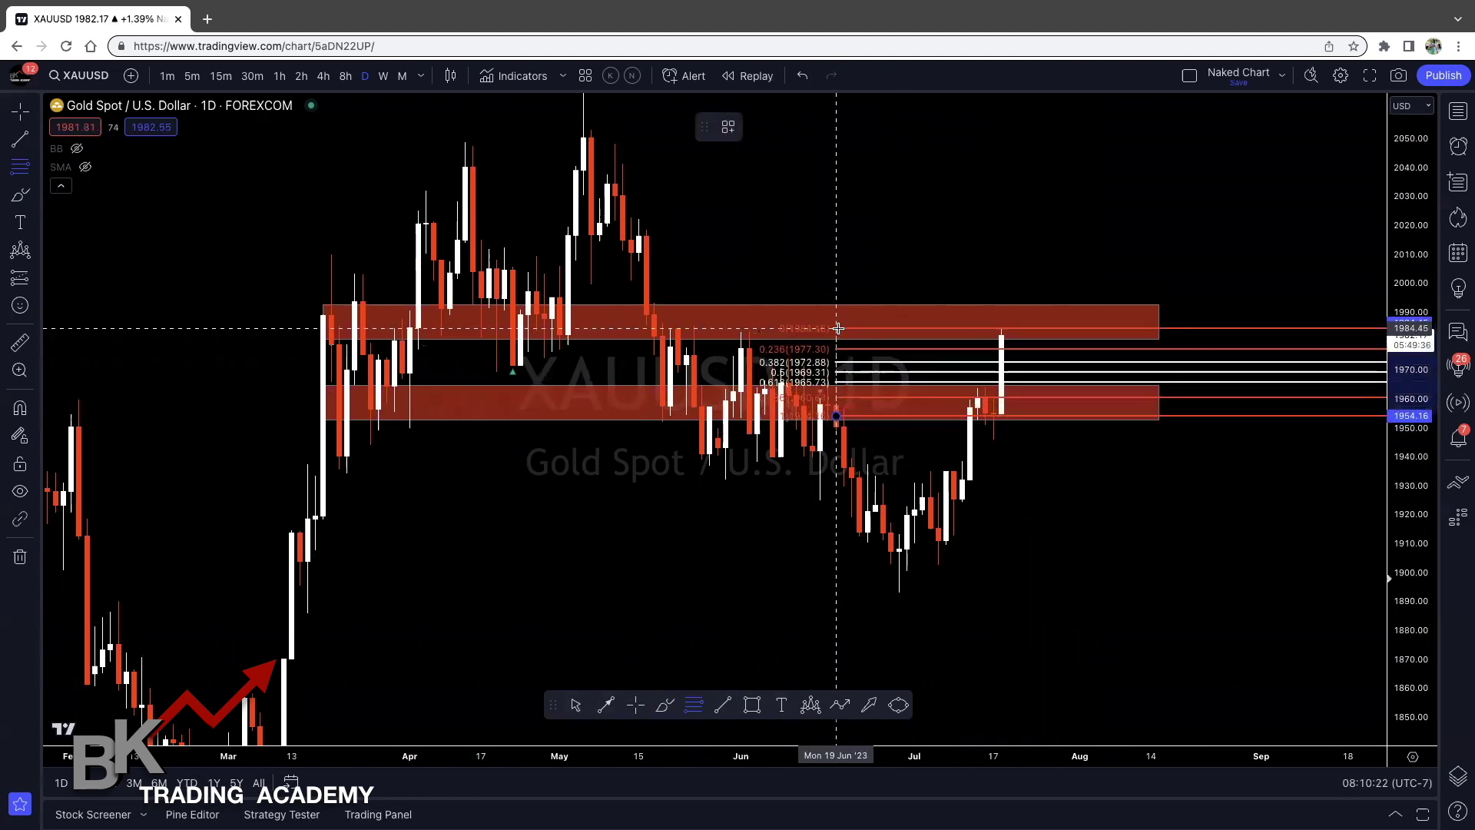
{"action": "left_click", "coordinate": [838, 328]}
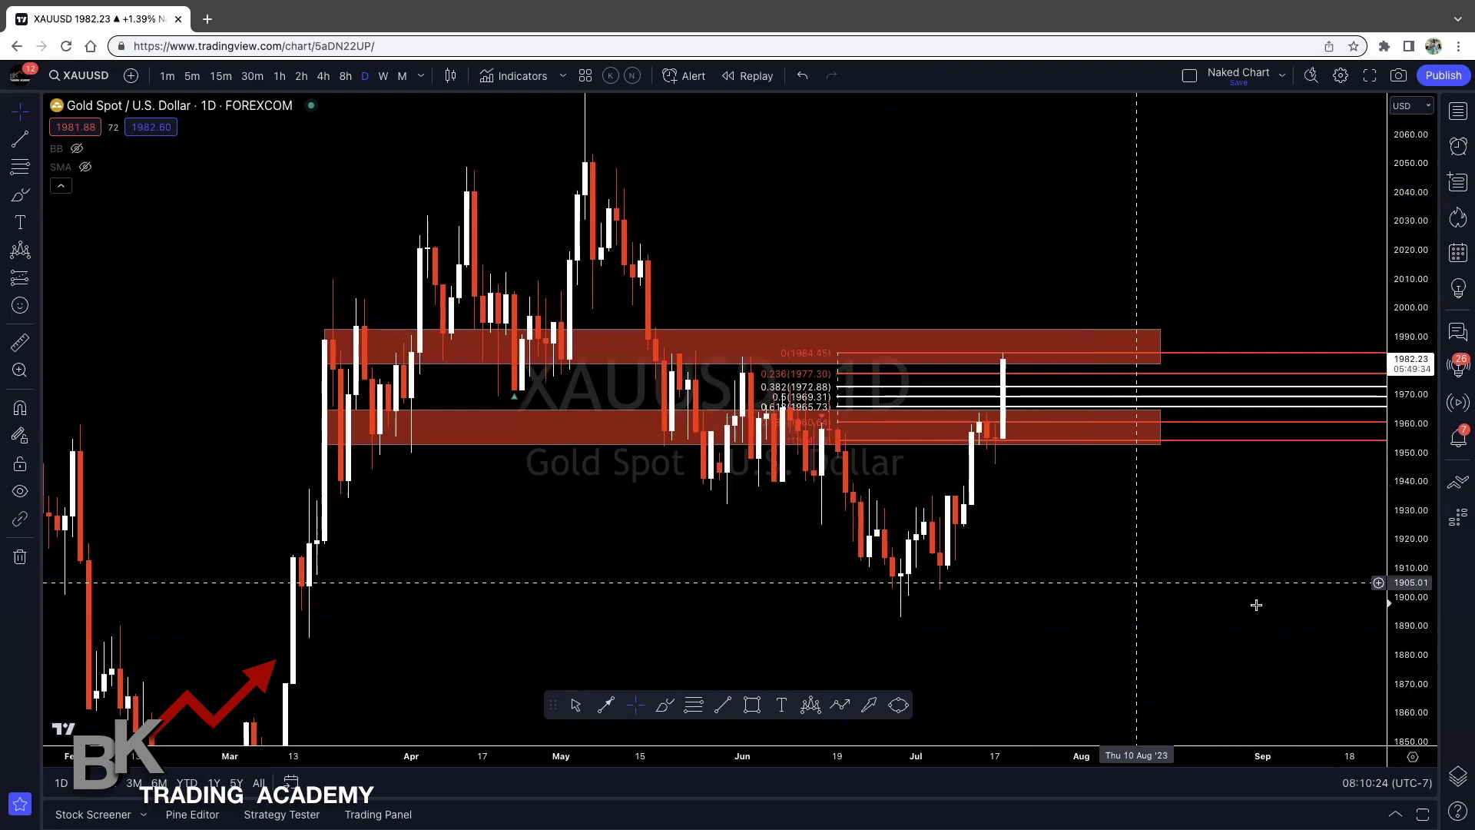
{"action": "left_click_drag", "start_coordinate": [1421, 636], "coordinate": [1420, 584]}
{"action": "scroll", "coordinate": [1153, 579], "scroll_direction": "up", "scroll_amount": 2}
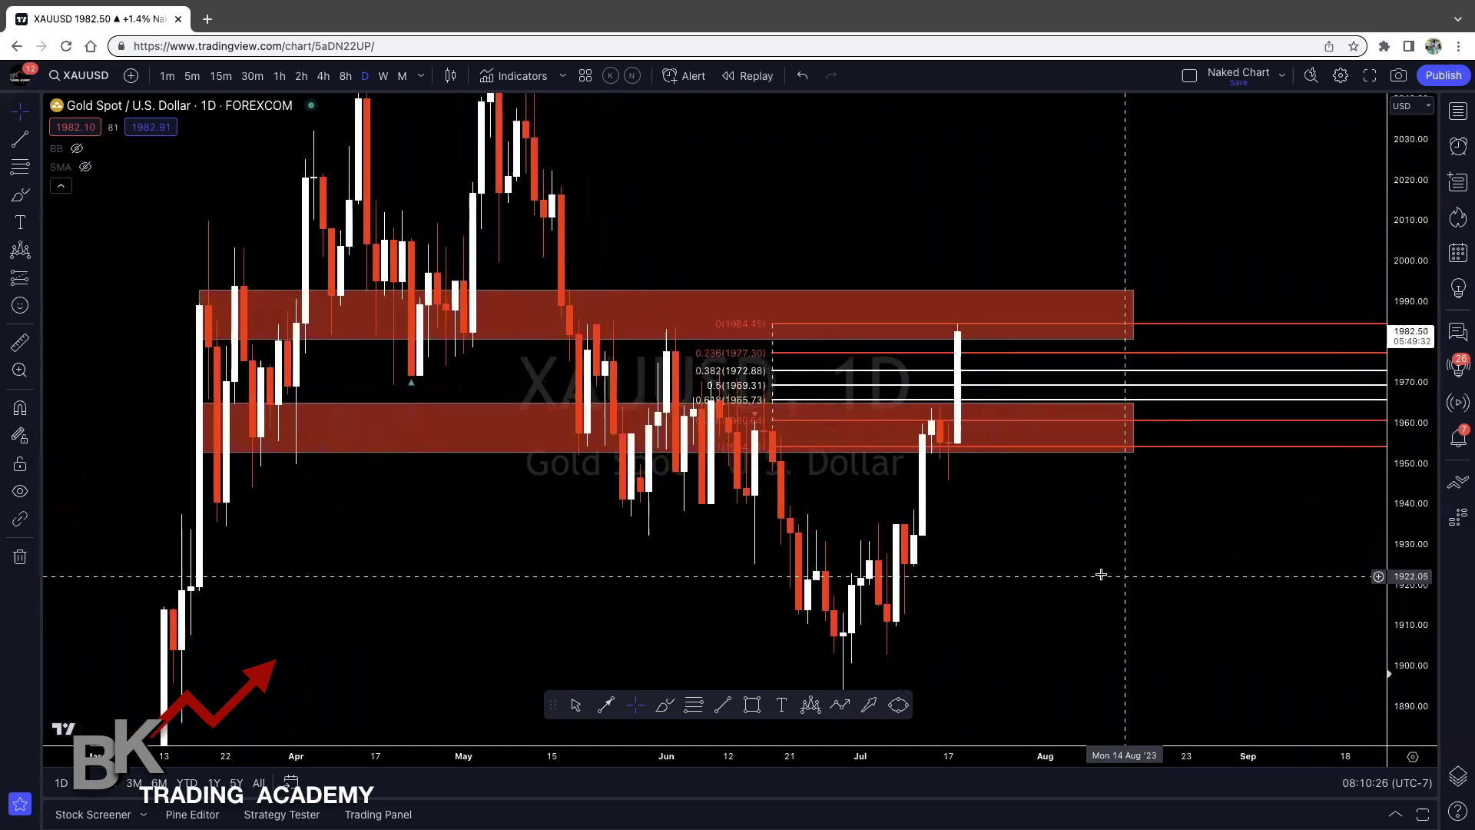
{"action": "scroll", "coordinate": [1069, 563], "scroll_direction": "left", "scroll_amount": 2}
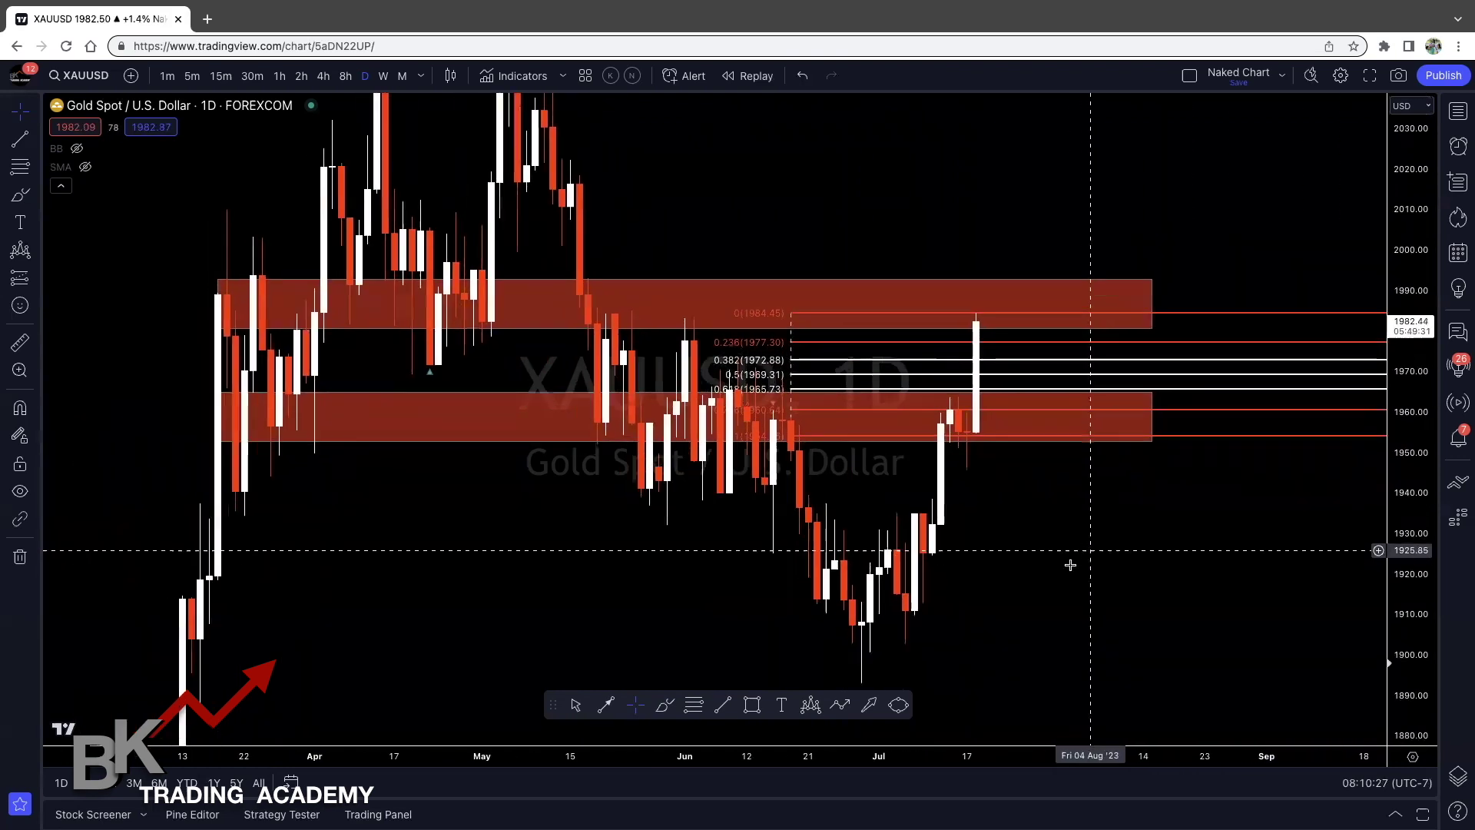
- Draw an arrow marker from the latest high down towards the lower zone and delete the Fibonacci retracement
{"action": "left_click", "coordinate": [871, 705]}
{"action": "left_click_drag", "start_coordinate": [985, 316], "coordinate": [1011, 381]}
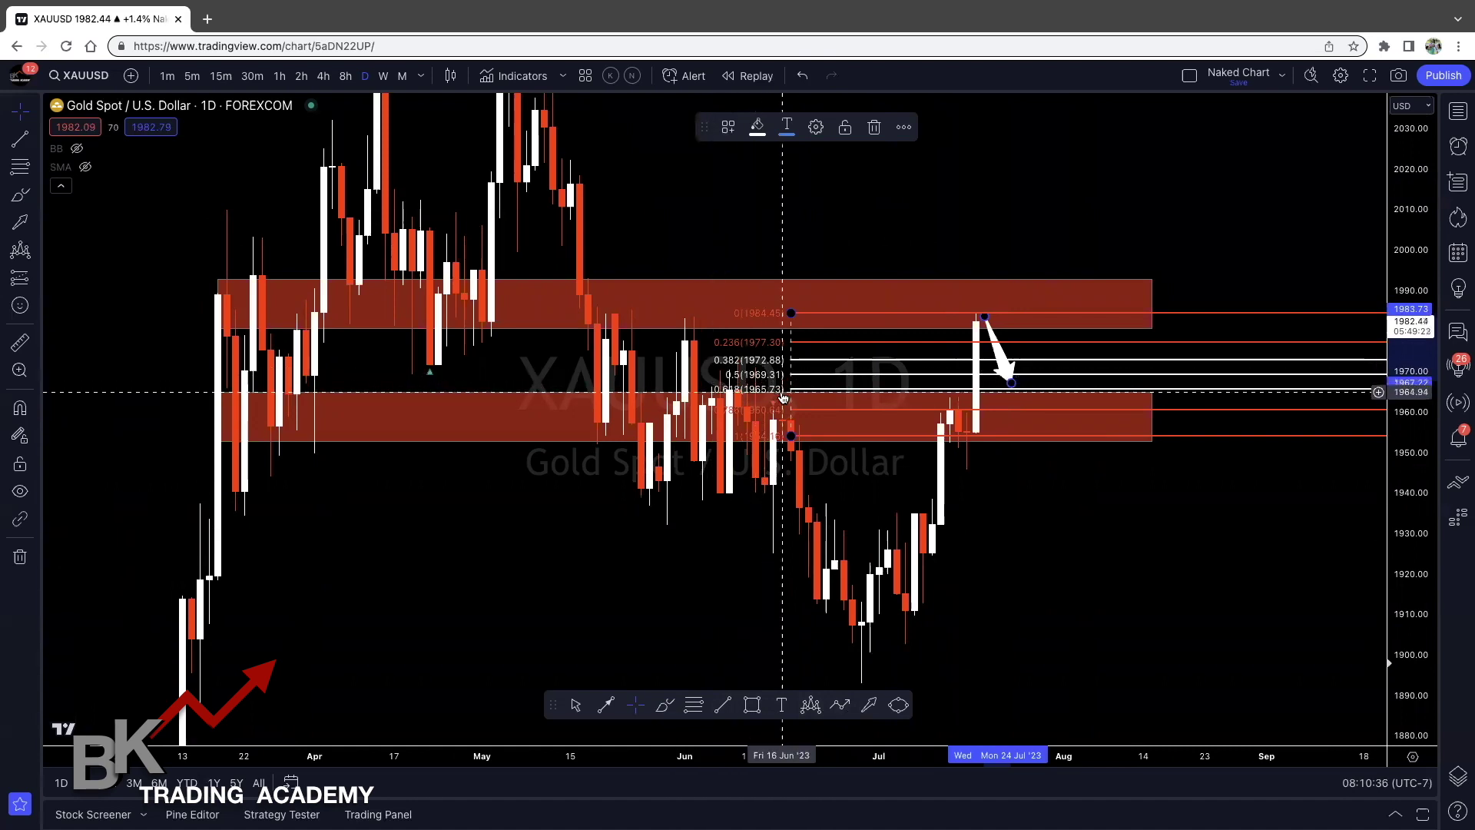
{"action": "left_click", "coordinate": [1184, 311]}
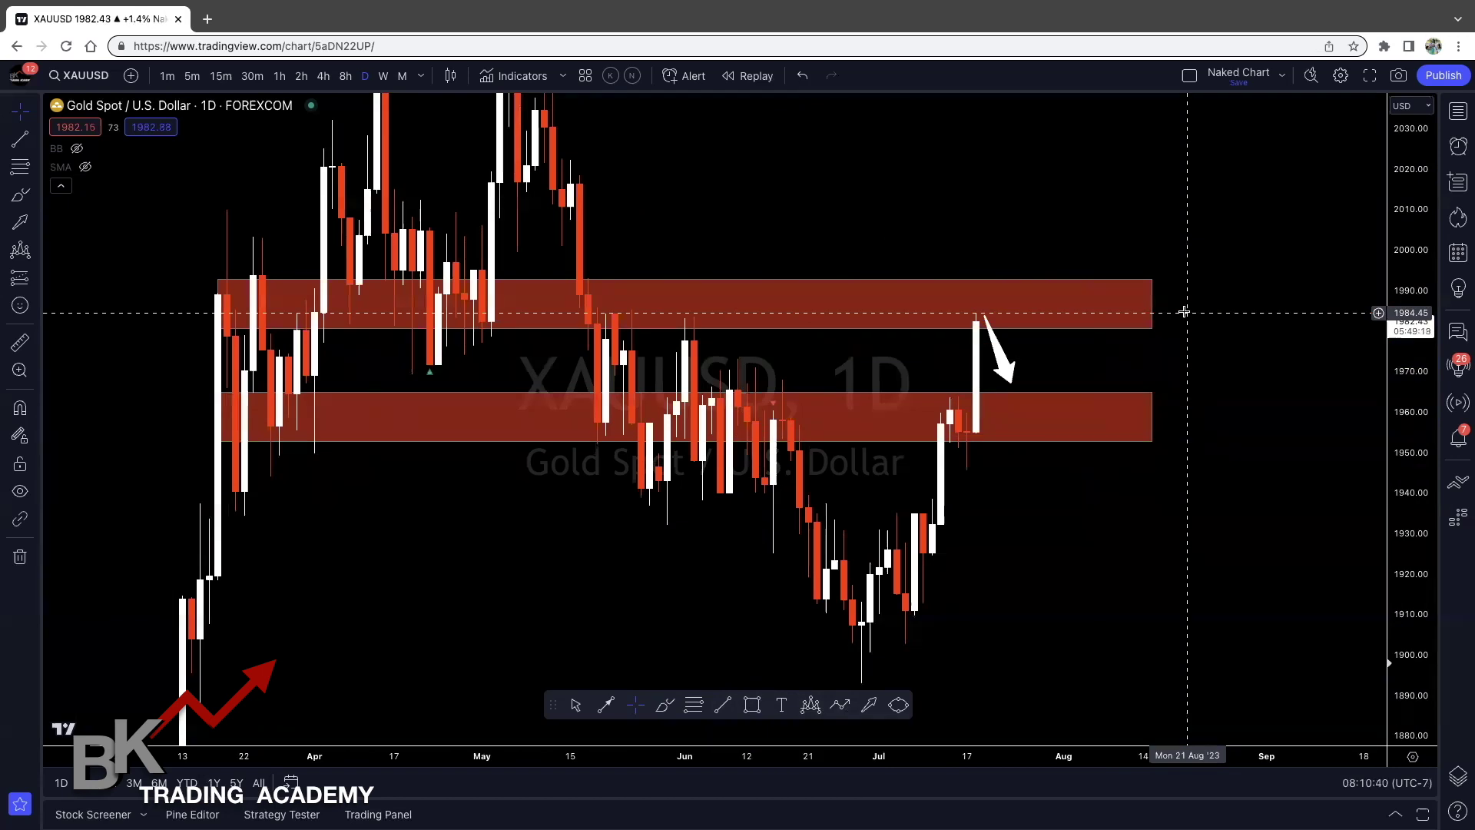
- Brush a circle around the mid-June highs and a wavy line along the lower zone, and undo both strokes
{"action": "left_click", "coordinate": [665, 709]}
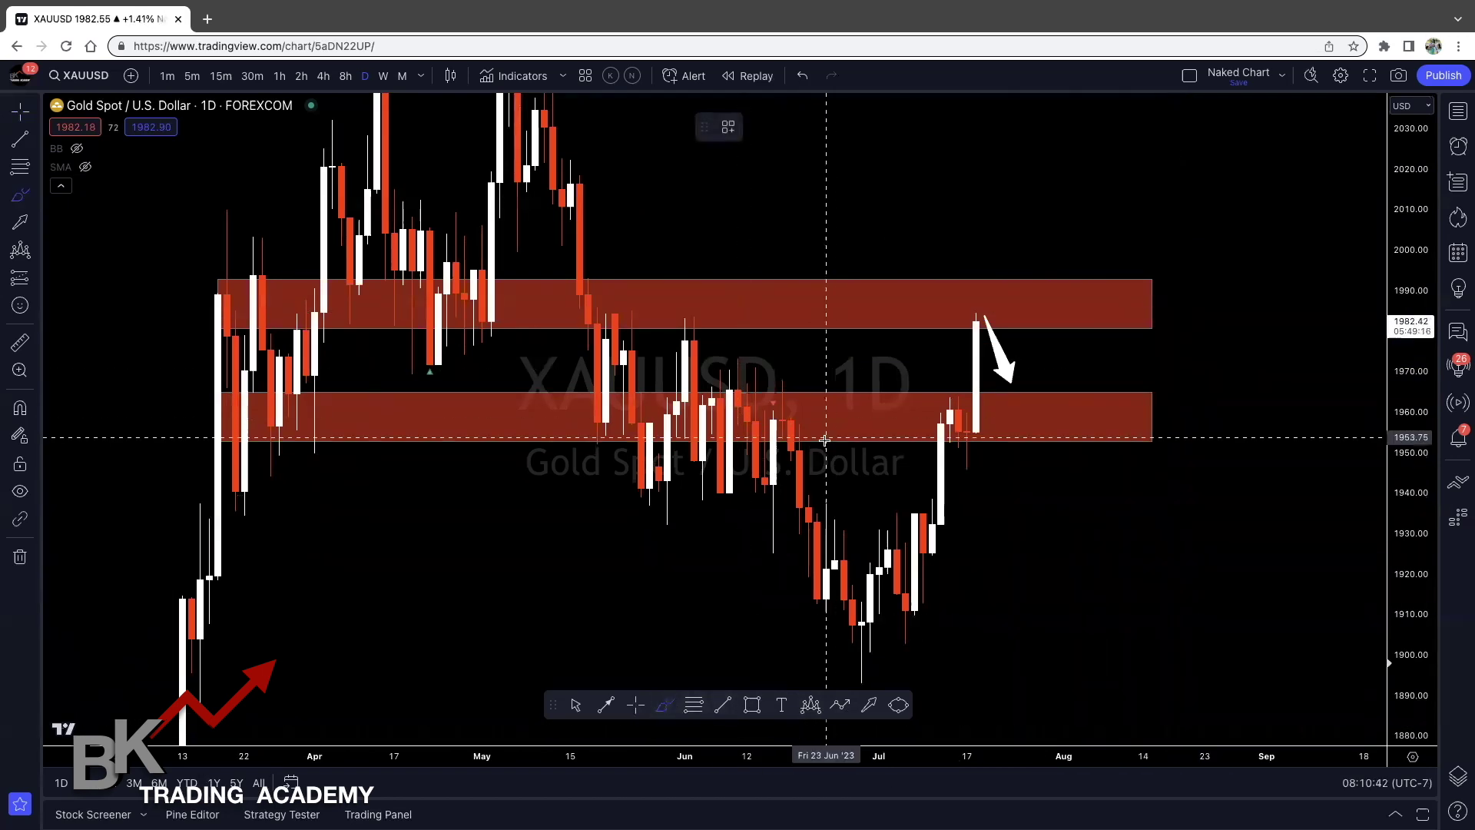
{"action": "mouse_move", "coordinate": [751, 358]}
{"action": "left_mouse_down"}
{"action": "mouse_move", "coordinate": [718, 361]}
{"action": "mouse_move", "coordinate": [778, 381]}
{"action": "mouse_move", "coordinate": [746, 359]}
{"action": "mouse_move", "coordinate": [780, 409]}
{"action": "mouse_move", "coordinate": [1064, 394]}
{"action": "left_mouse_up"}
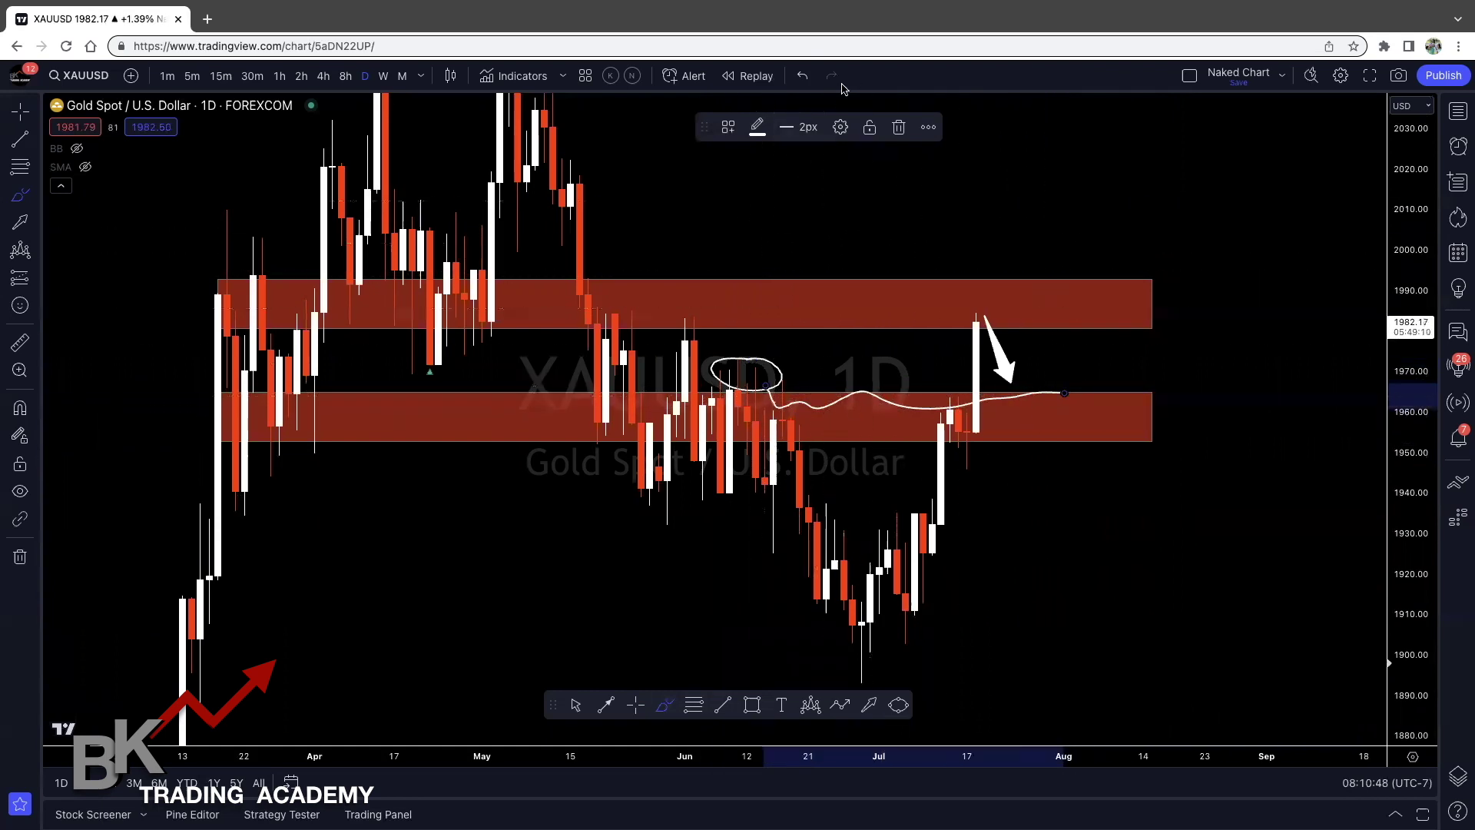
{"action": "left_click", "coordinate": [803, 77]}
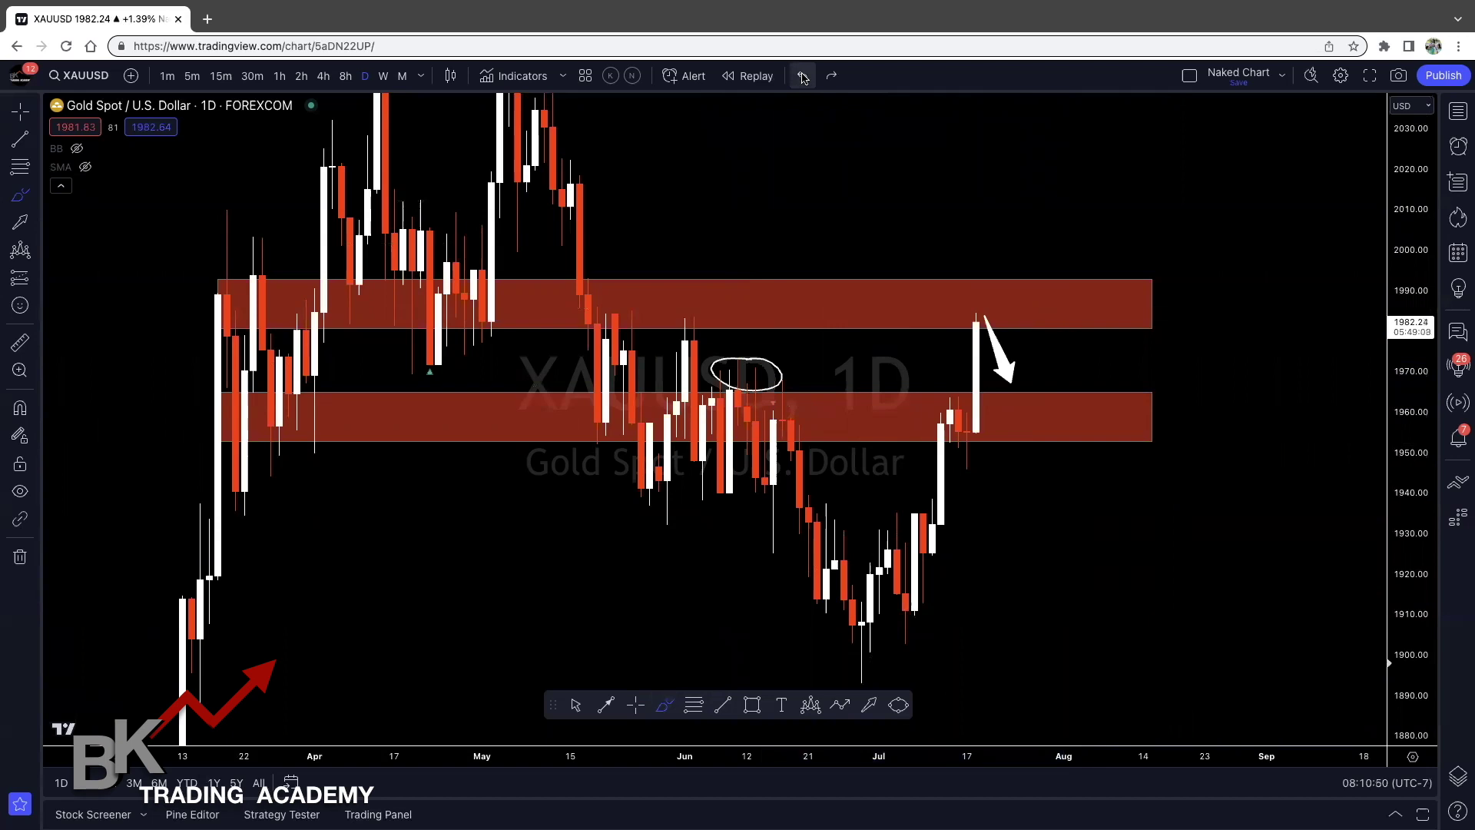
- Add the text label "Resistance" and position it just above the upper rectangle
{"action": "scroll", "coordinate": [1234, 536], "scroll_direction": "down", "scroll_amount": 3}
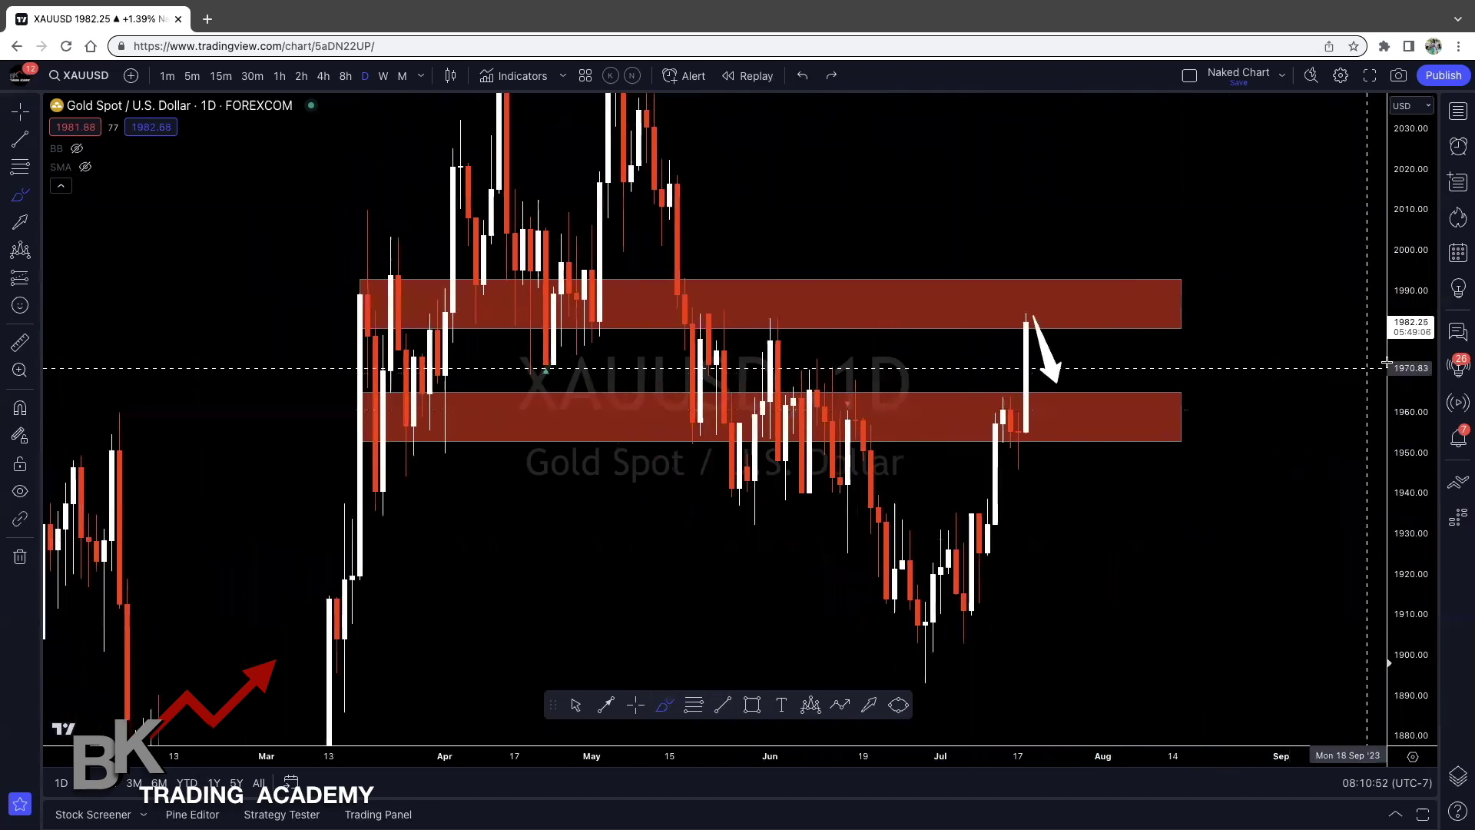
{"action": "left_click_drag", "start_coordinate": [1415, 442], "coordinate": [1418, 450]}
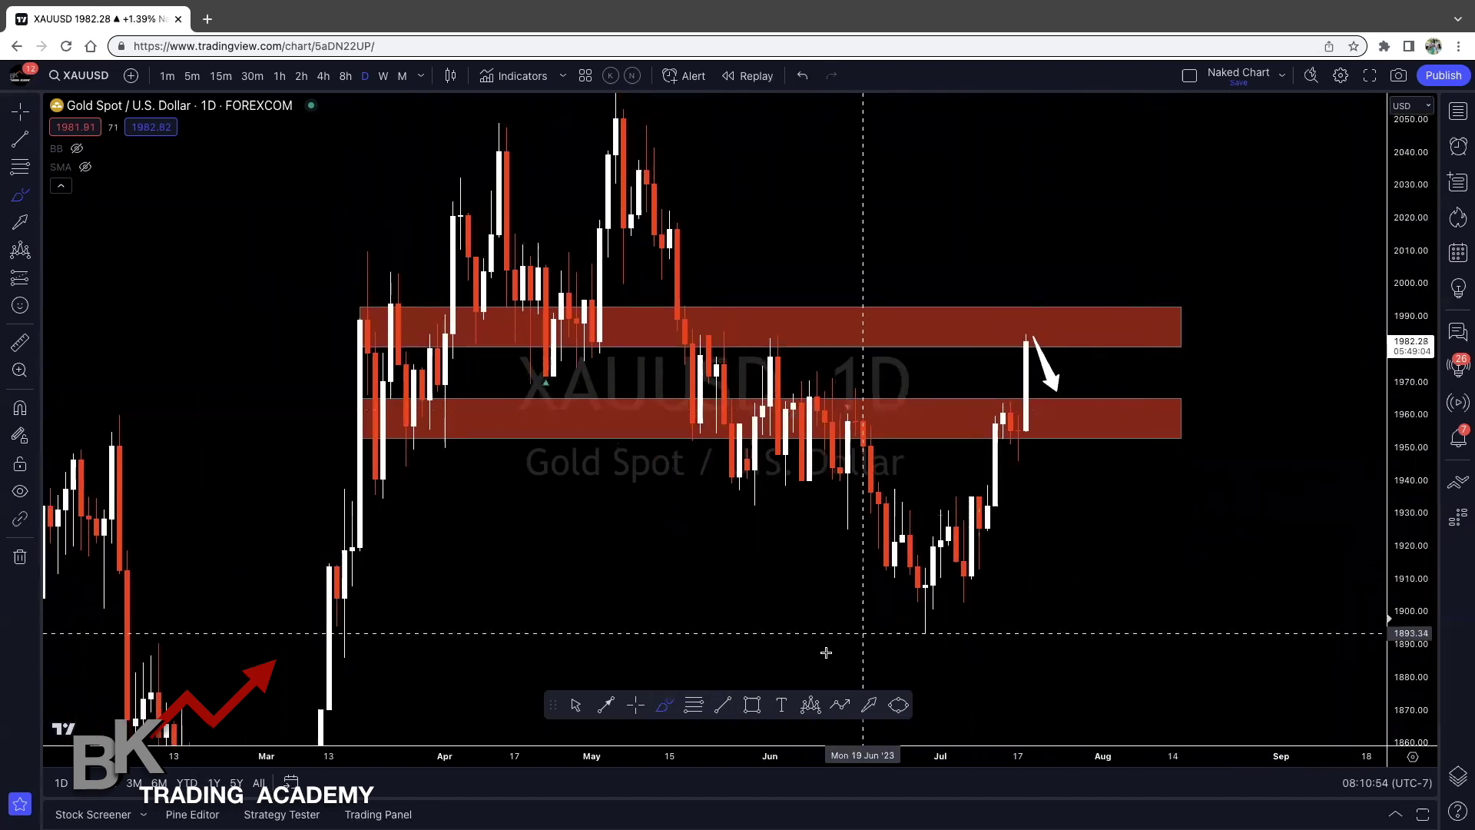
{"action": "left_click", "coordinate": [780, 705]}
{"action": "left_click", "coordinate": [876, 295]}
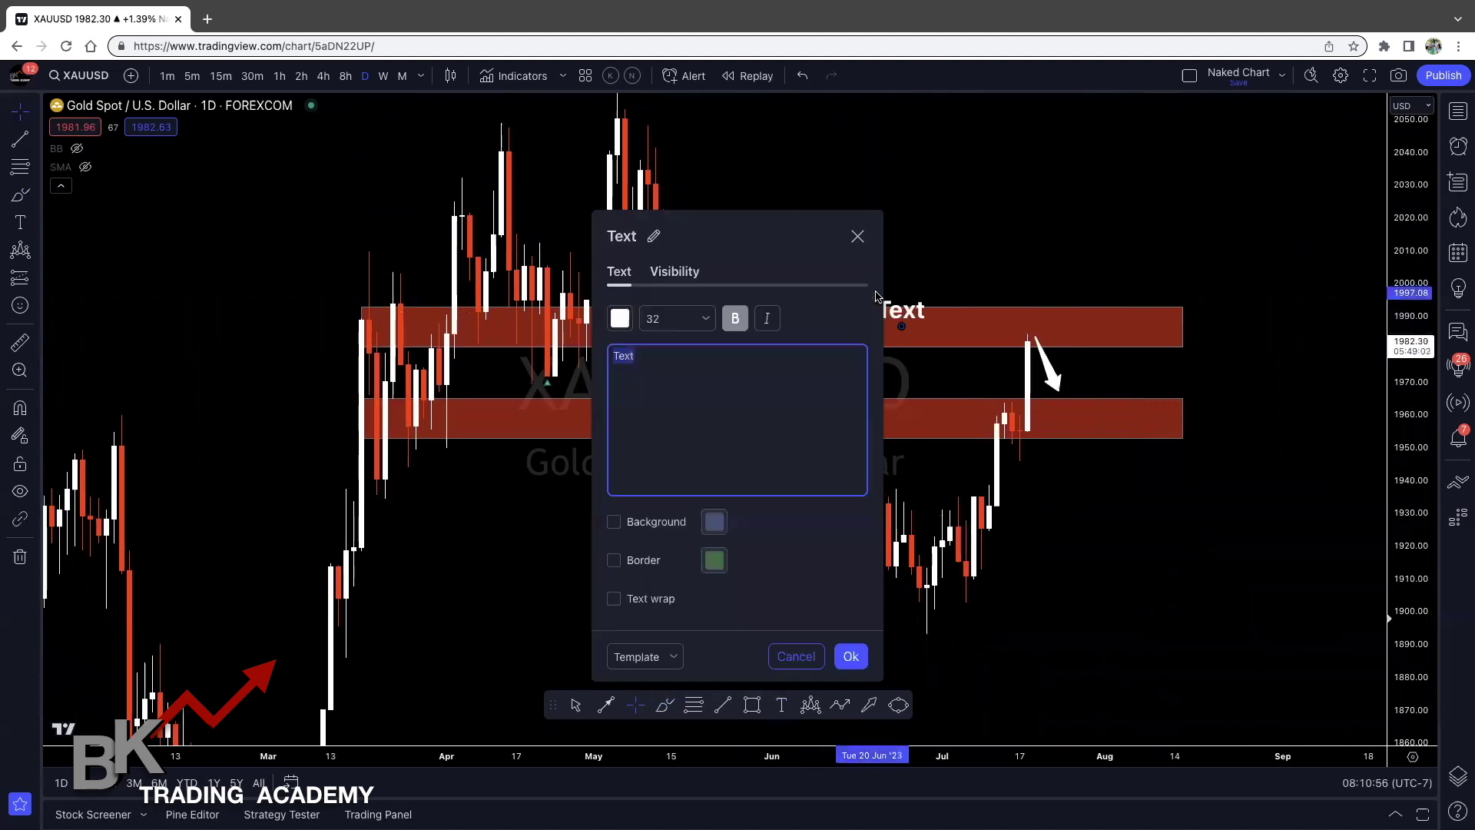
{"action": "type", "text": "Resistance"}
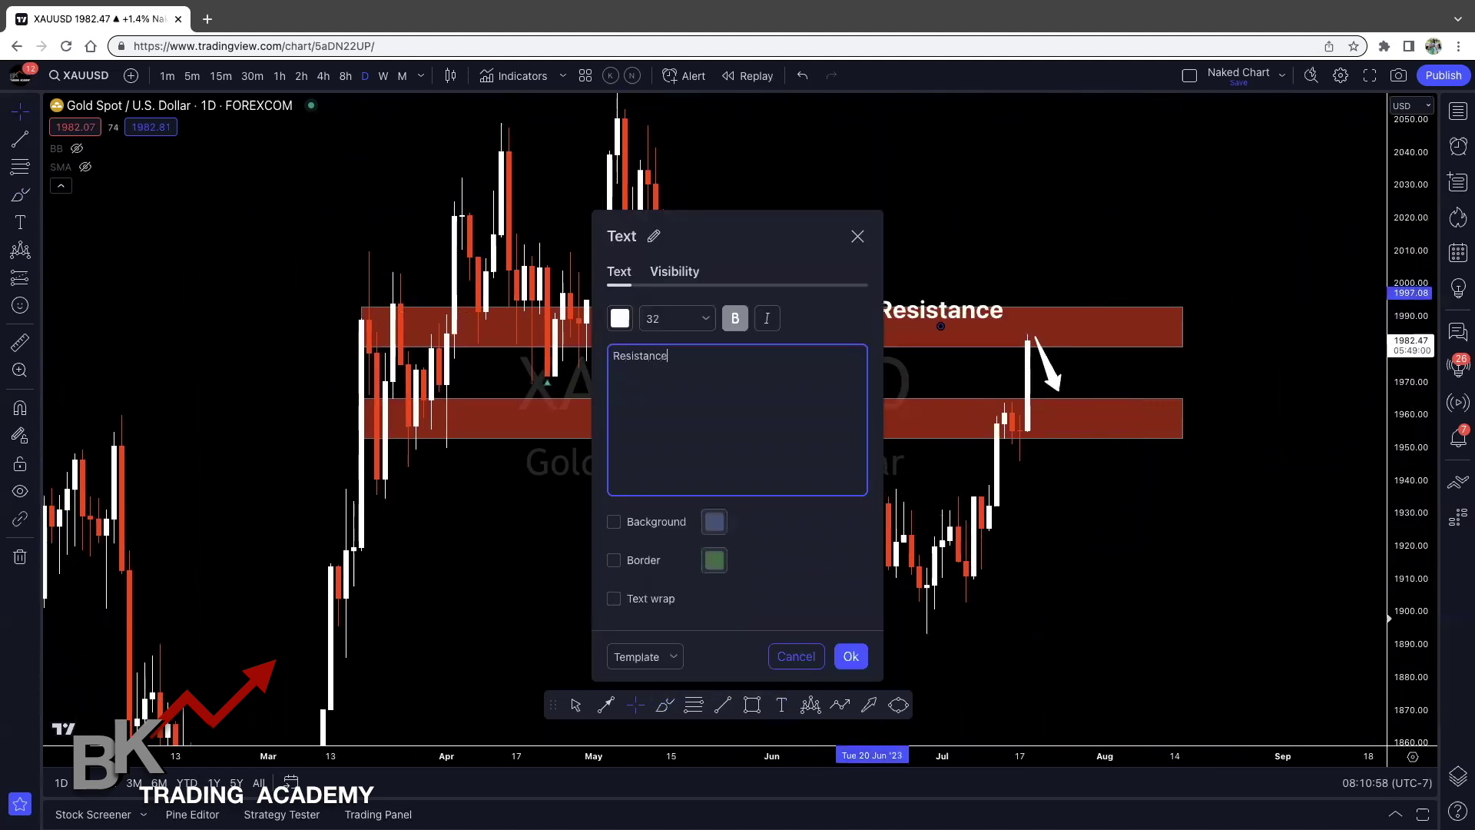
{"action": "left_click", "coordinate": [958, 313]}
{"action": "left_click_drag", "start_coordinate": [958, 313], "coordinate": [927, 293]}
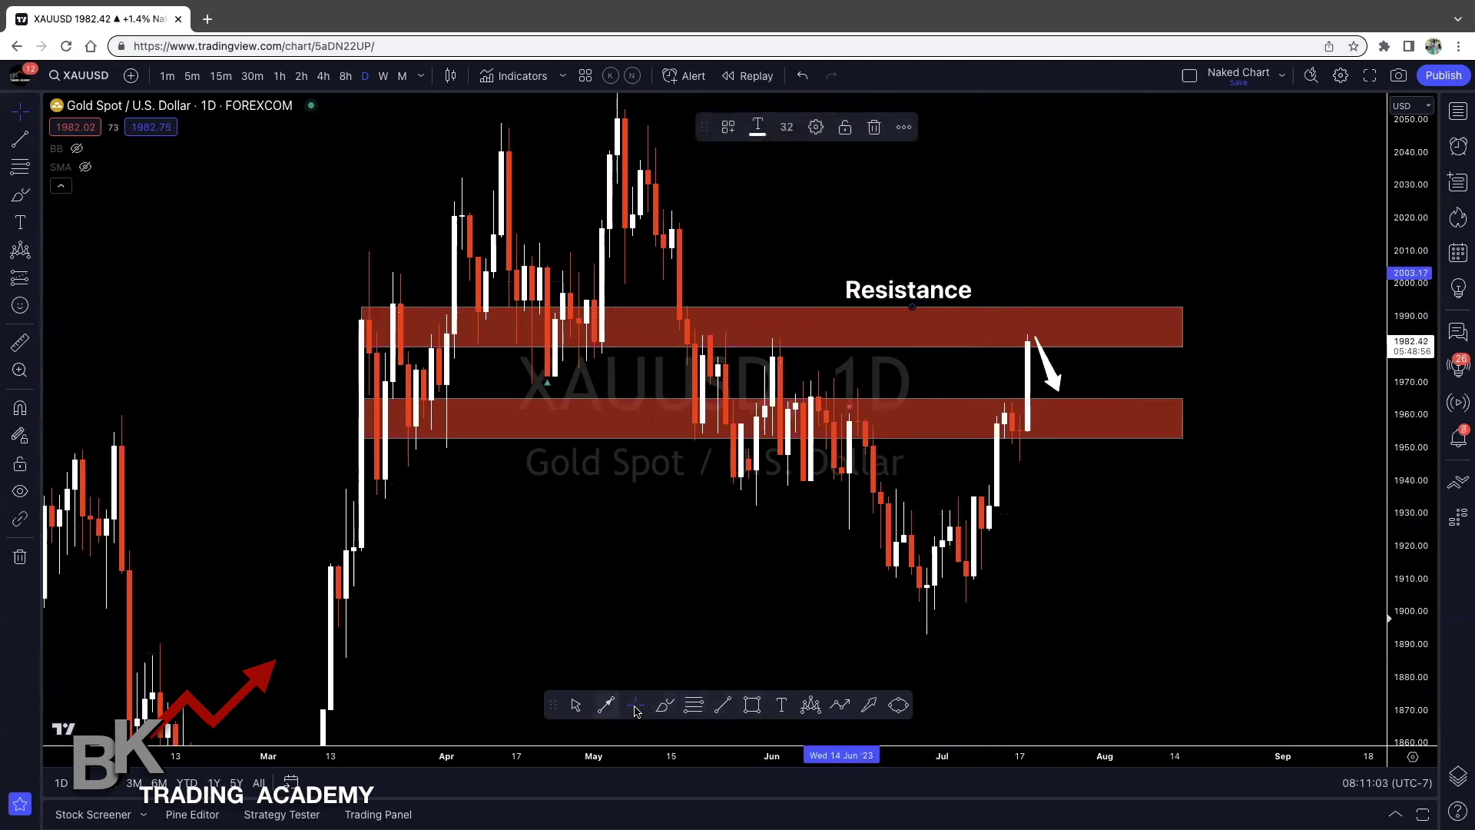
- Add the text label "Support" and position it just below the lower rectangle
{"action": "left_click", "coordinate": [781, 704]}
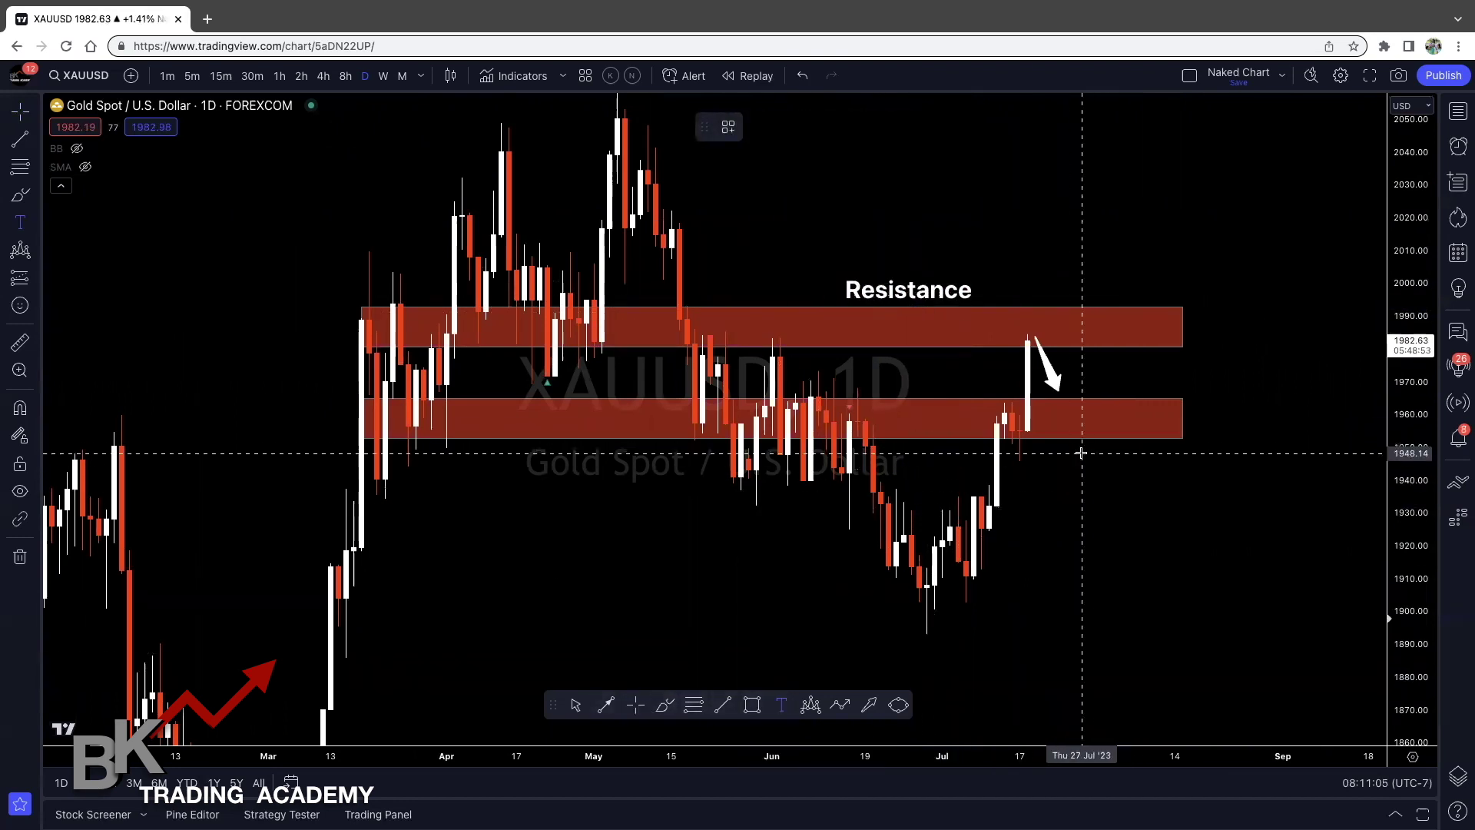
{"action": "left_click", "coordinate": [1082, 453]}
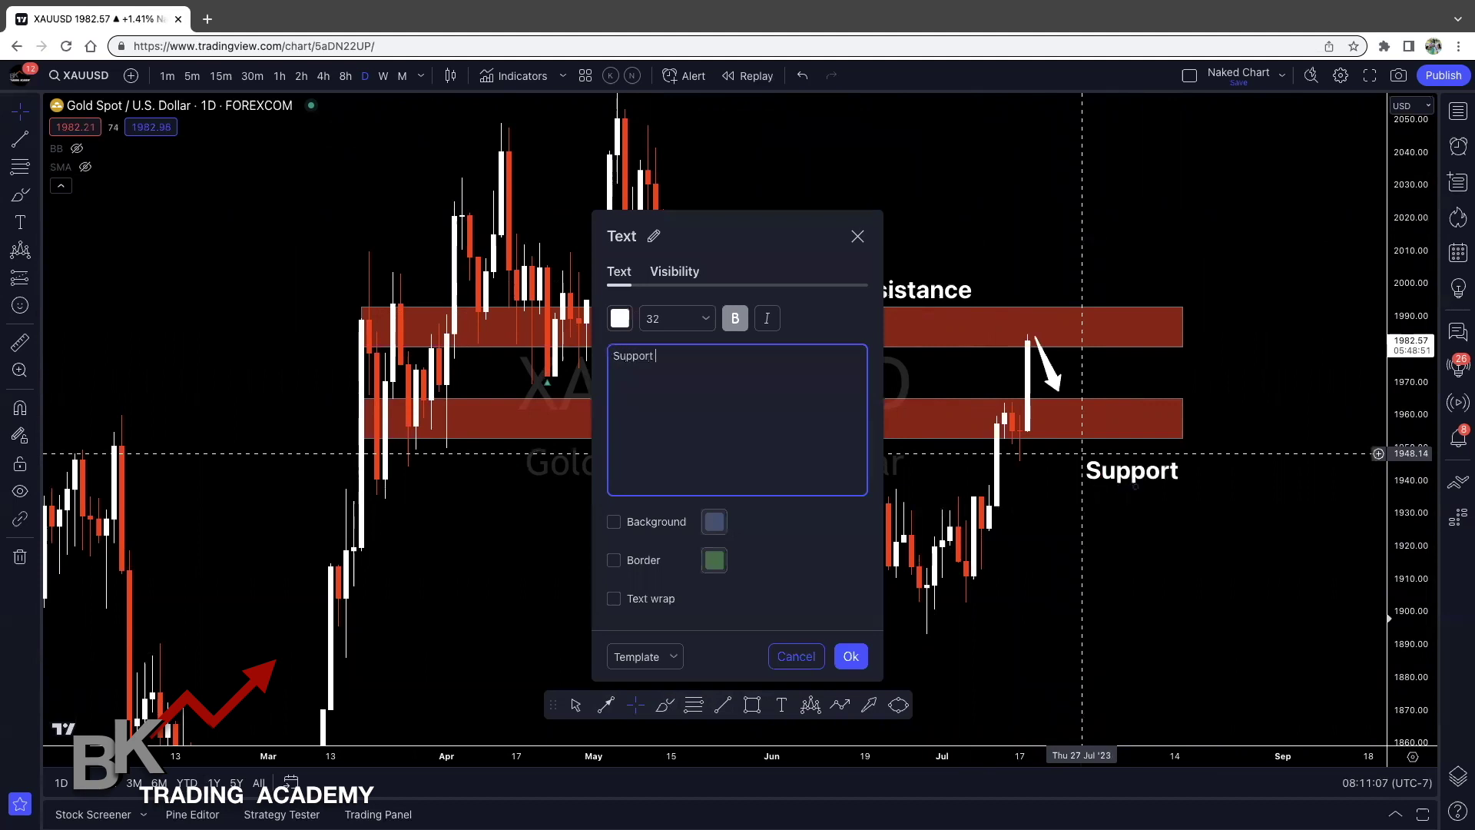
{"action": "left_click", "coordinate": [849, 656]}
{"action": "left_click_drag", "start_coordinate": [1107, 469], "coordinate": [1084, 451]}
- Delete the arrow marker pointing down from the latest candle towards the lower zone
{"action": "scroll", "coordinate": [1053, 537], "scroll_direction": "right", "scroll_amount": 2}
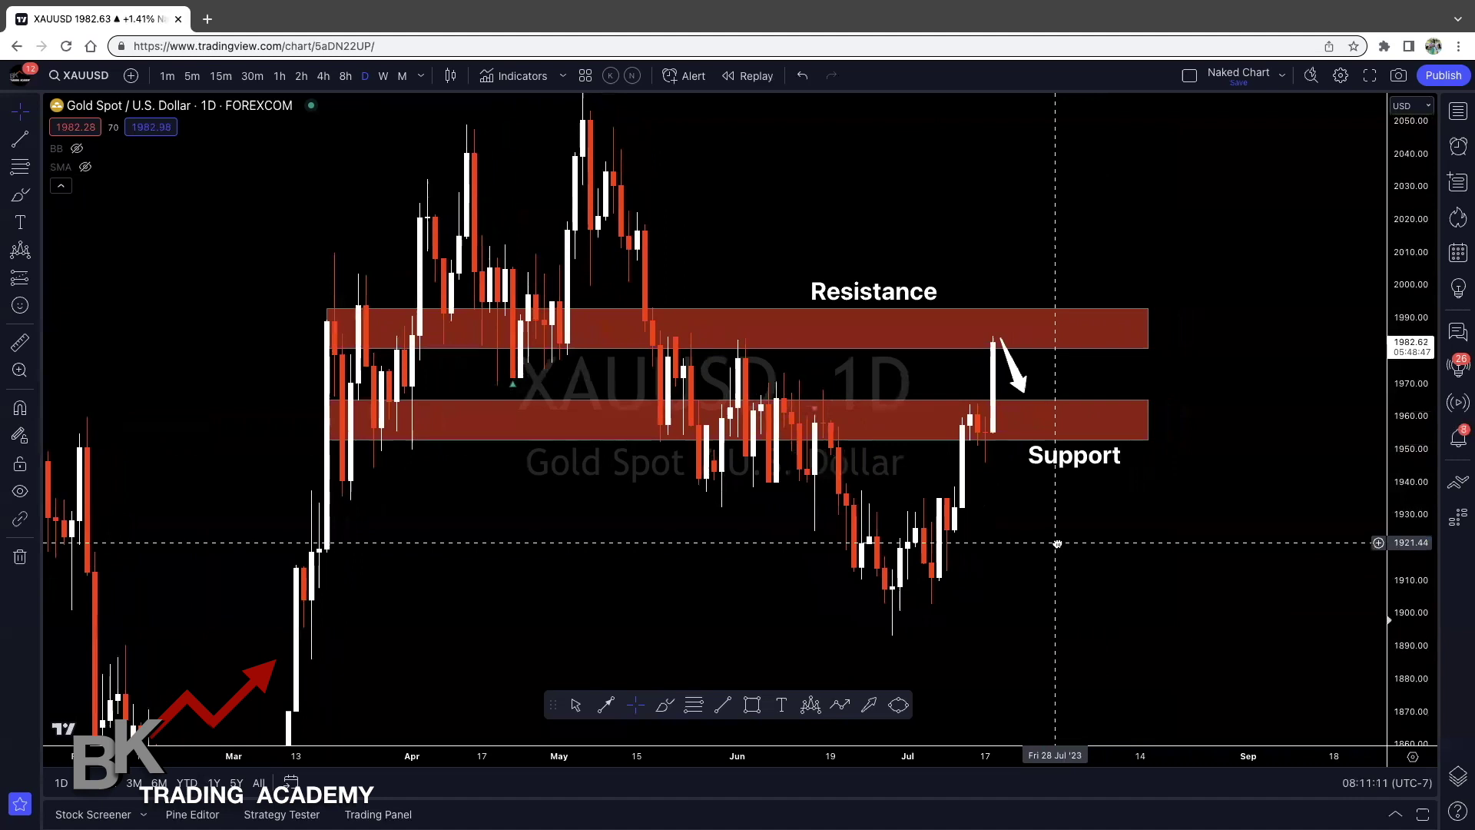
{"action": "scroll", "coordinate": [1054, 541], "scroll_direction": "up", "scroll_amount": 3}
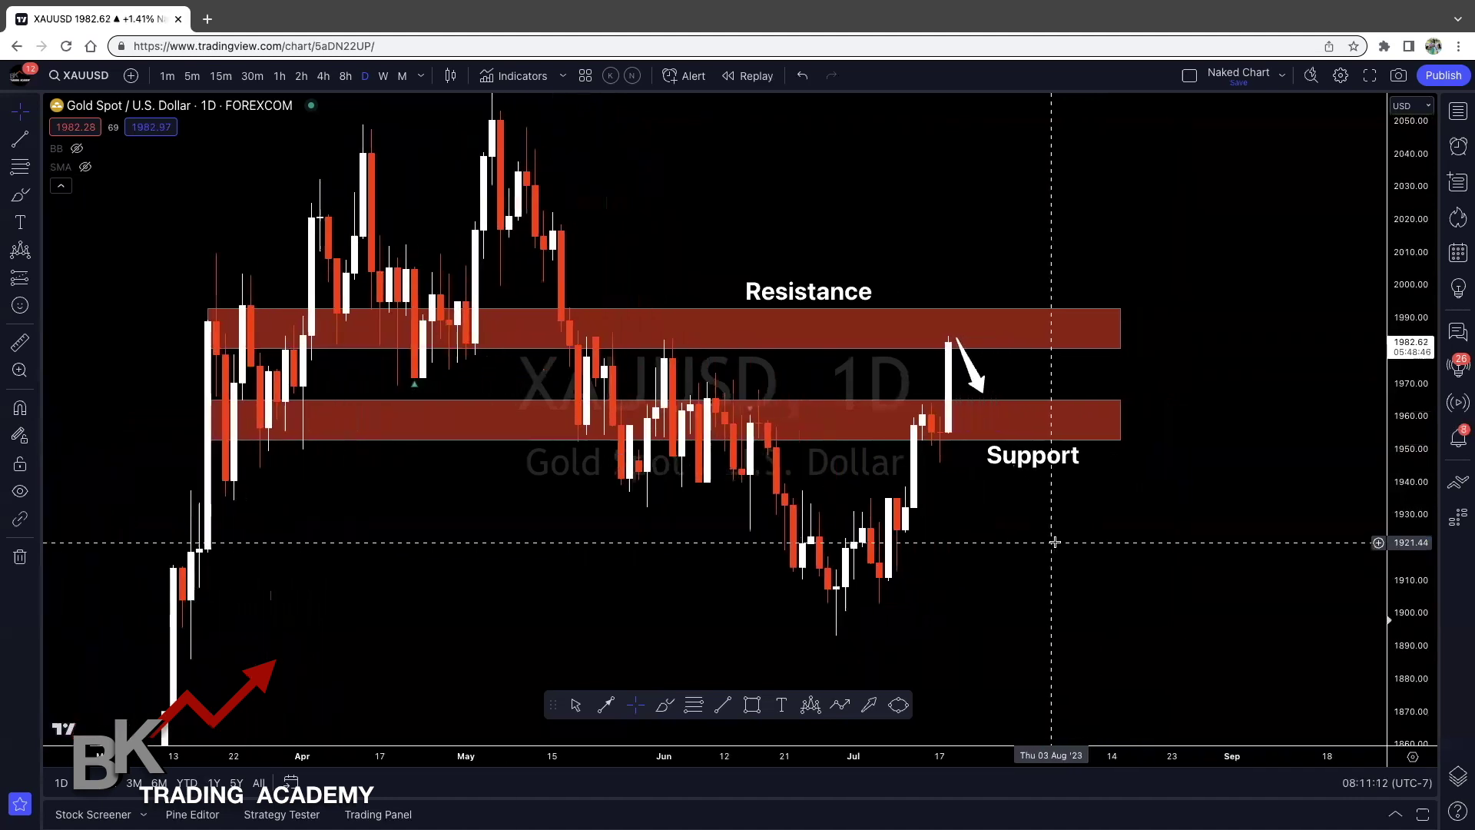
{"action": "left_click", "coordinate": [962, 372]}
{"action": "key", "text": "Delete"}
{"action": "scroll", "coordinate": [961, 487], "scroll_direction": "right", "scroll_amount": 3}
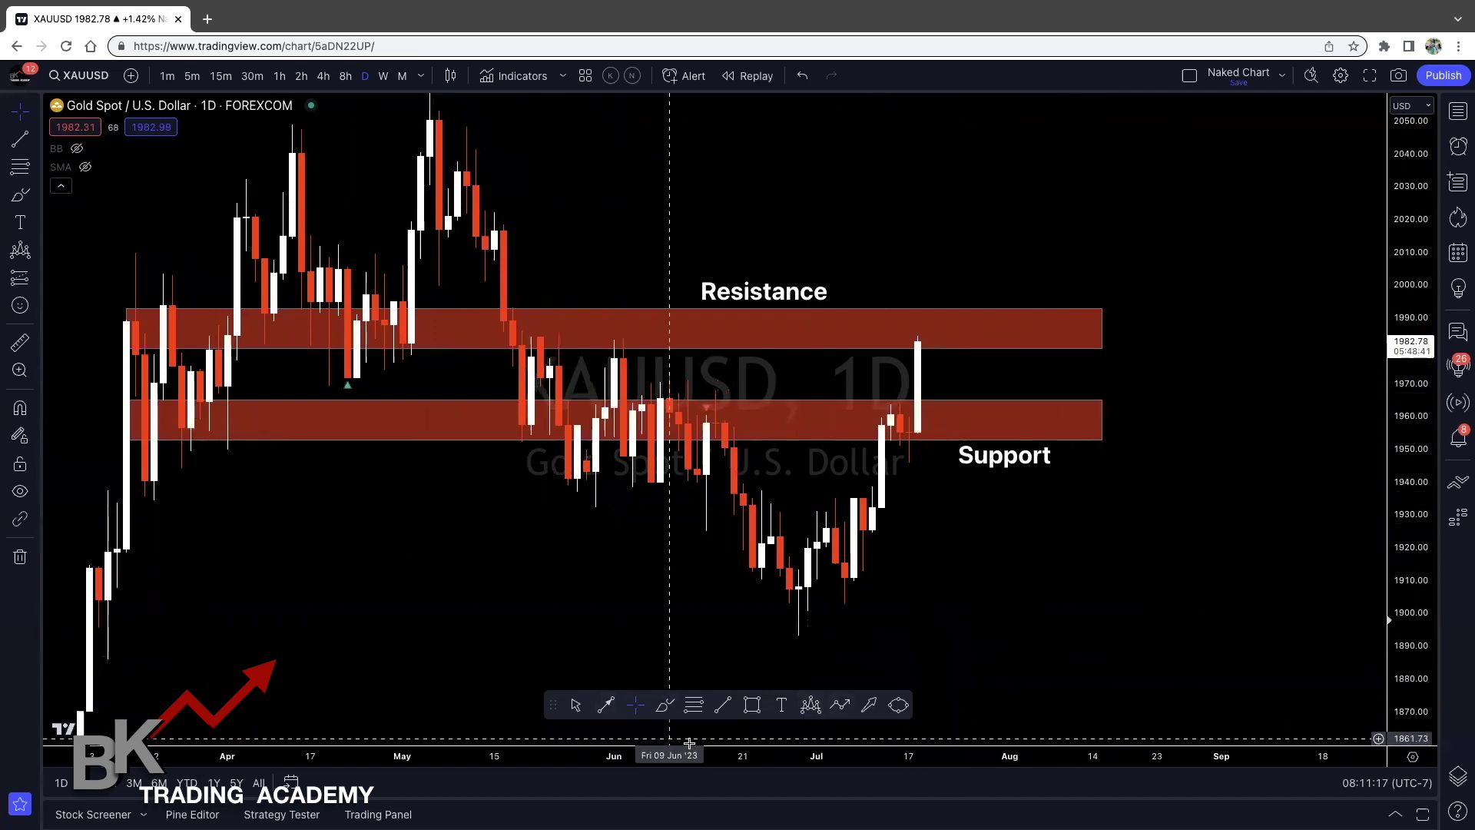
- Draw a rising trend line beneath the July lows from 1885.85 on 30 June 2023 to about 2012 in August 2023
{"action": "left_click", "coordinate": [725, 707]}
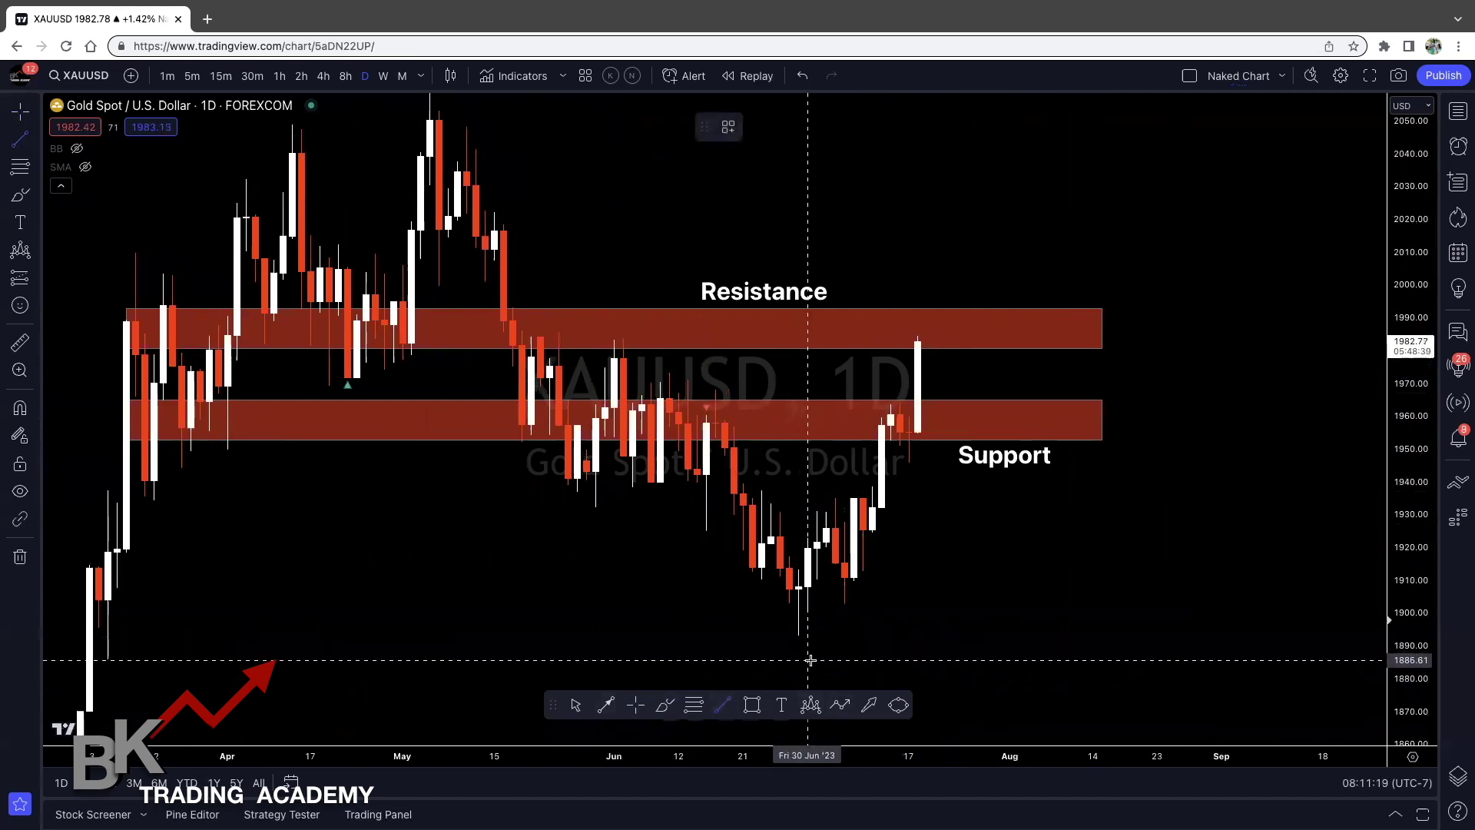
{"action": "left_click", "coordinate": [807, 659]}
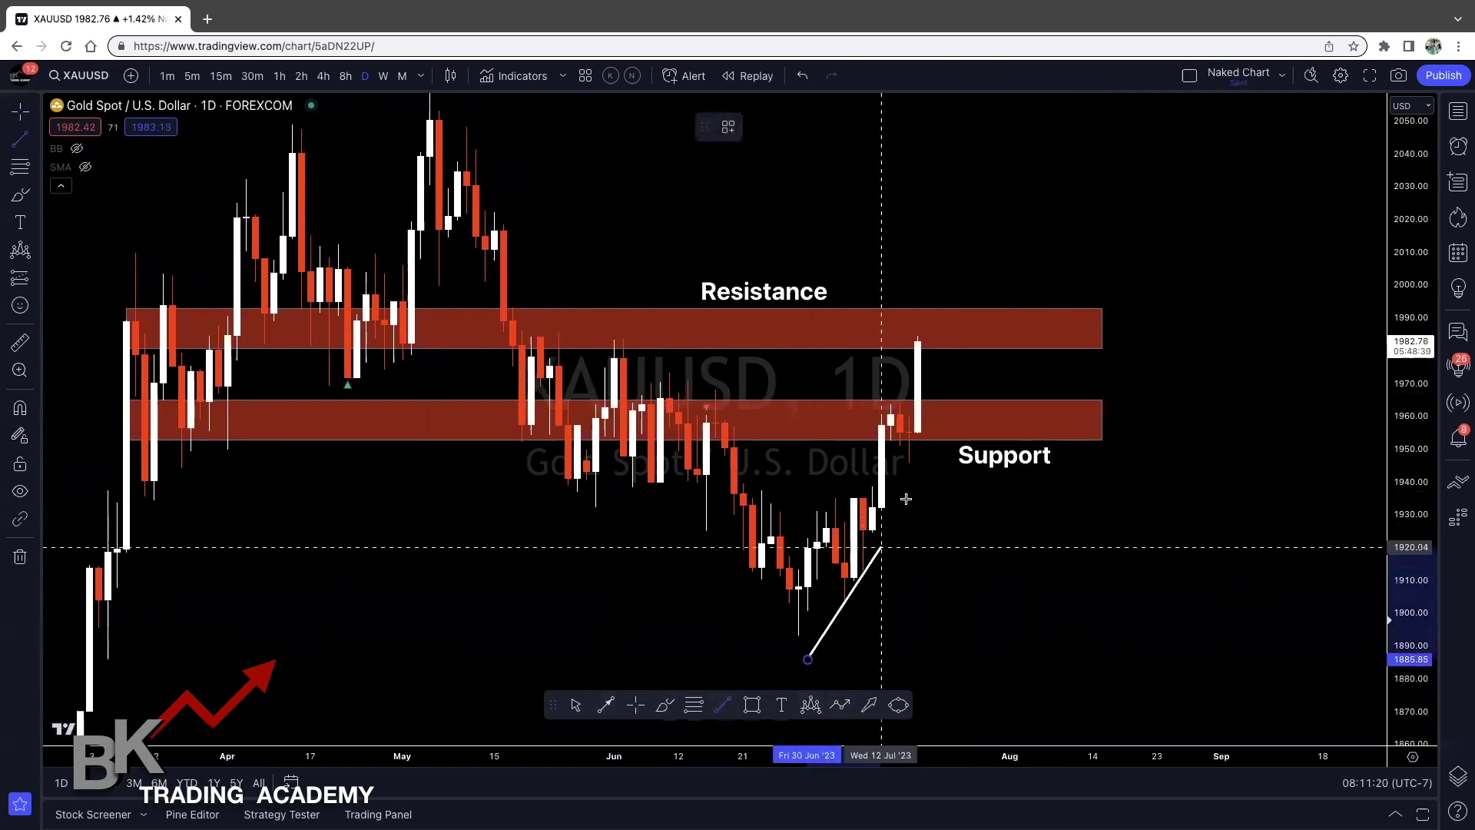
{"action": "left_click", "coordinate": [1079, 248]}
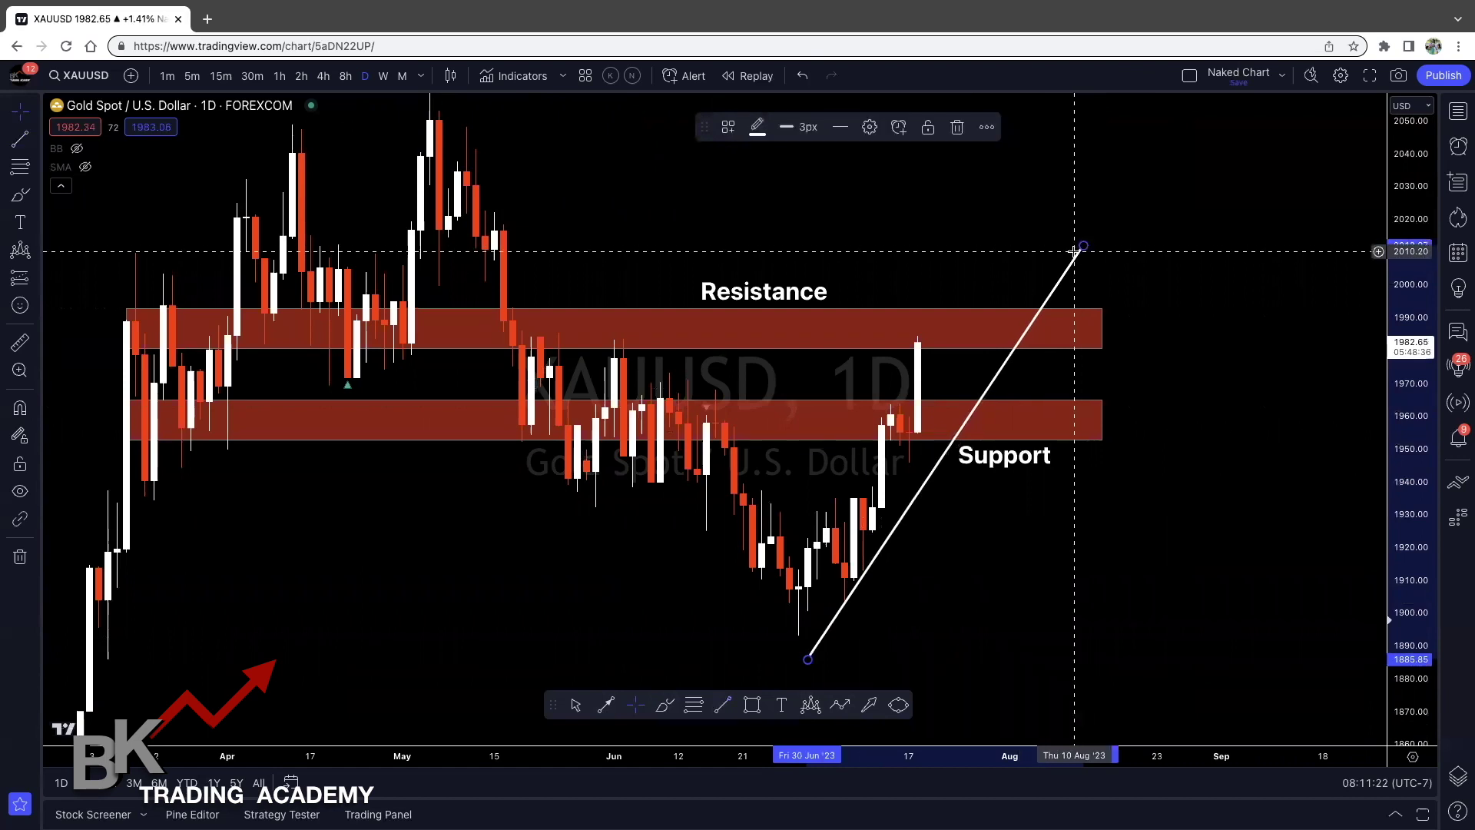
- Clone the rising trend line and place the parallel copy above the July candles, near the latest high, to form an ascending channel
{"action": "left_click", "coordinate": [987, 127]}
{"action": "left_click", "coordinate": [1020, 220]}
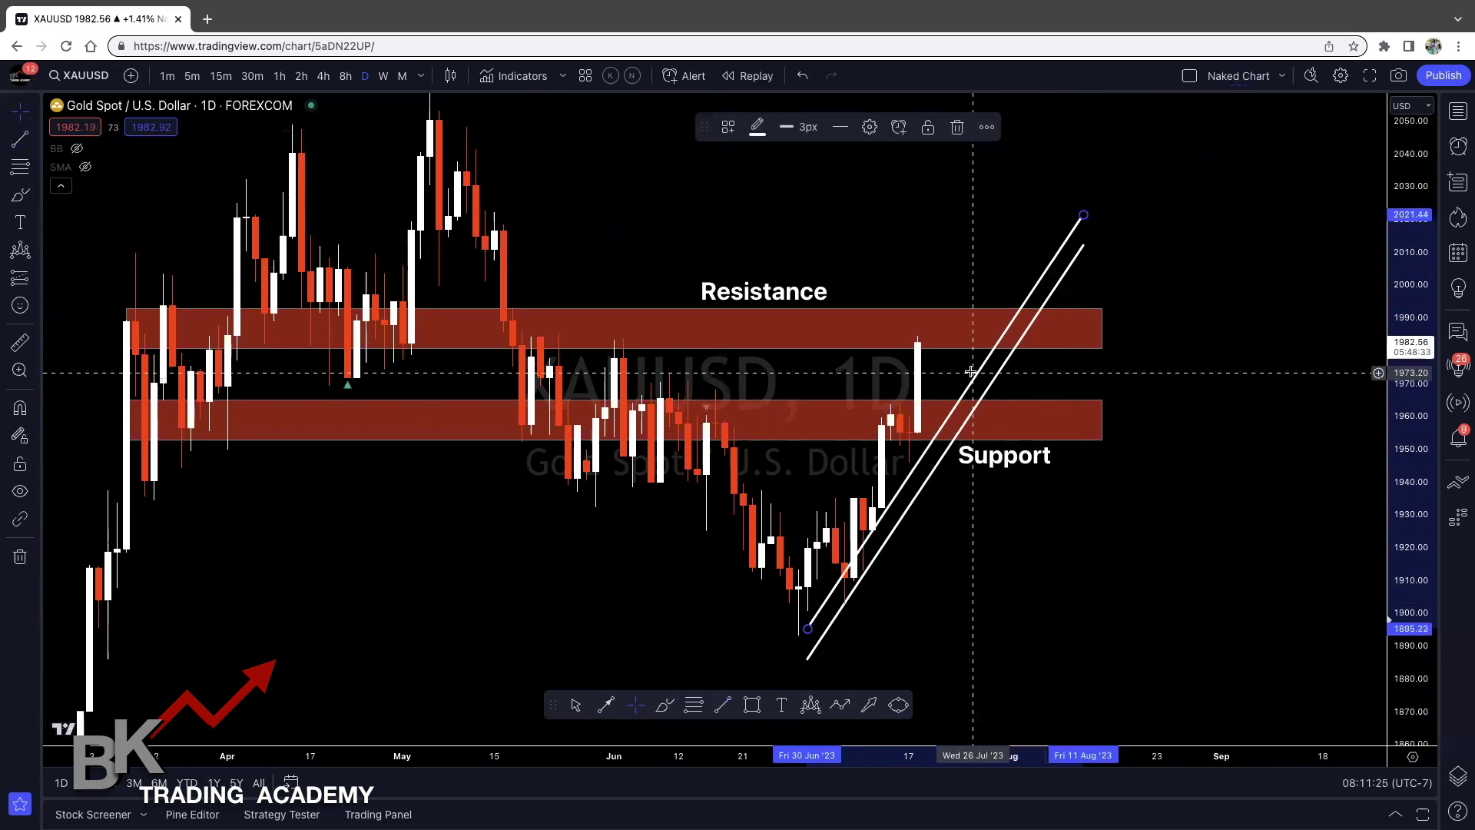
{"action": "left_click_drag", "start_coordinate": [969, 376], "coordinate": [901, 359]}
{"action": "scroll", "coordinate": [1093, 550], "scroll_direction": "left", "scroll_amount": 5}
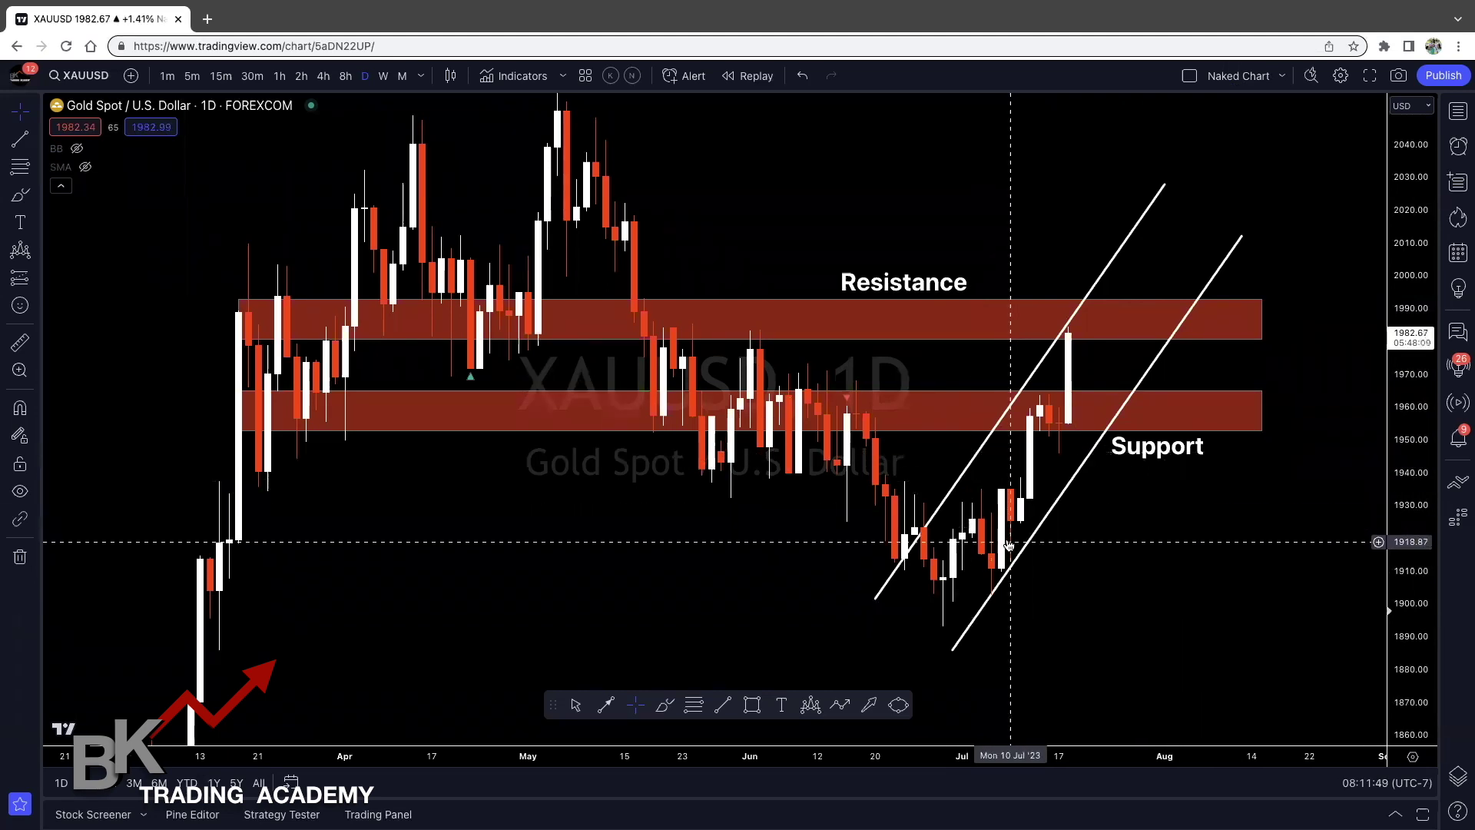
{"action": "scroll", "coordinate": [1187, 578], "scroll_direction": "left", "scroll_amount": 3}
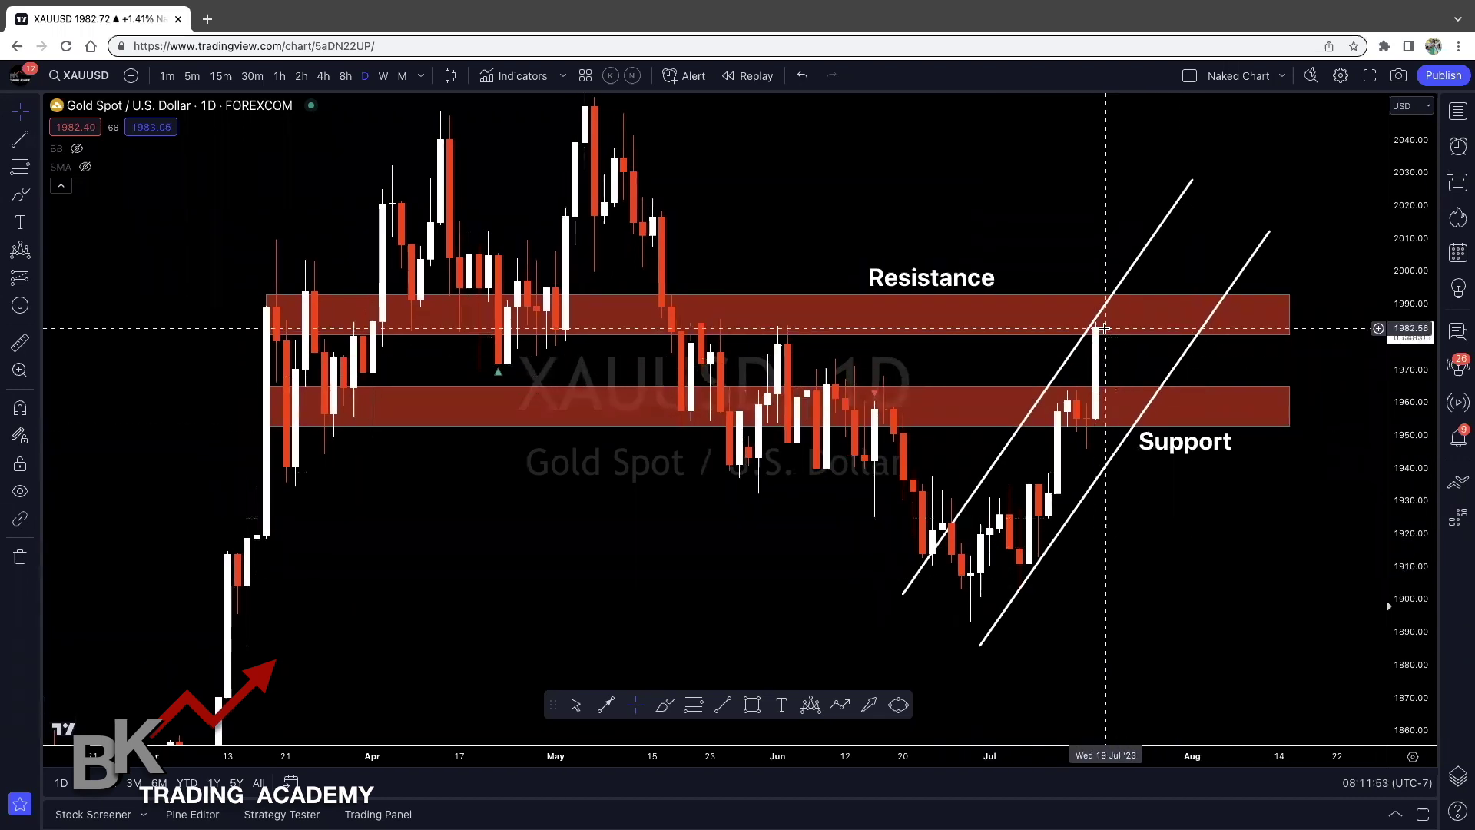
- Circle the early June peak, the late April lows and the early April candles at the resistance zone with the Brush
{"action": "left_click", "coordinate": [666, 704]}
{"action": "left_click_drag", "start_coordinate": [758, 311], "coordinate": [774, 315]}
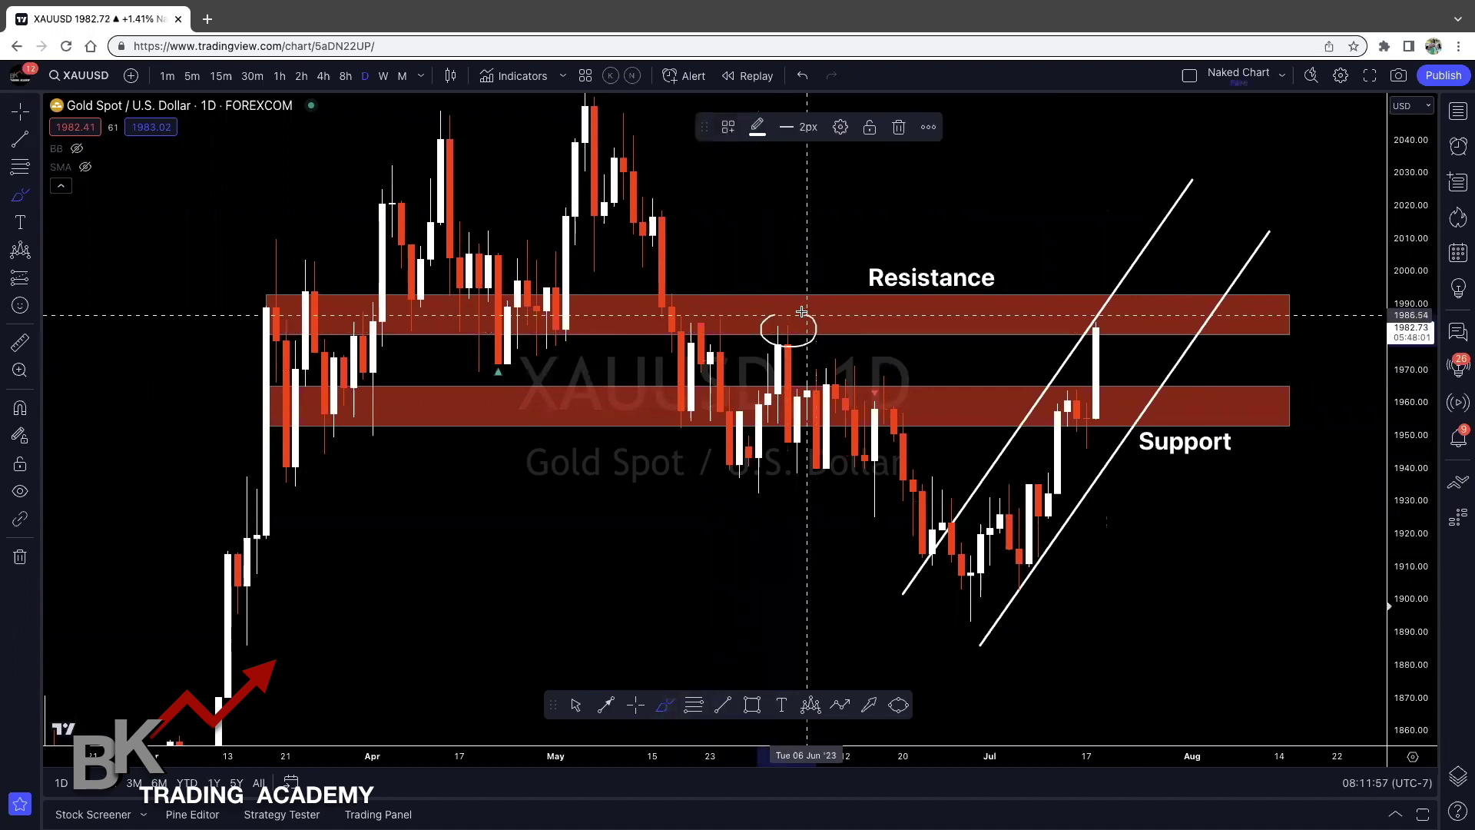
{"action": "left_click_drag", "start_coordinate": [544, 328], "coordinate": [541, 322]}
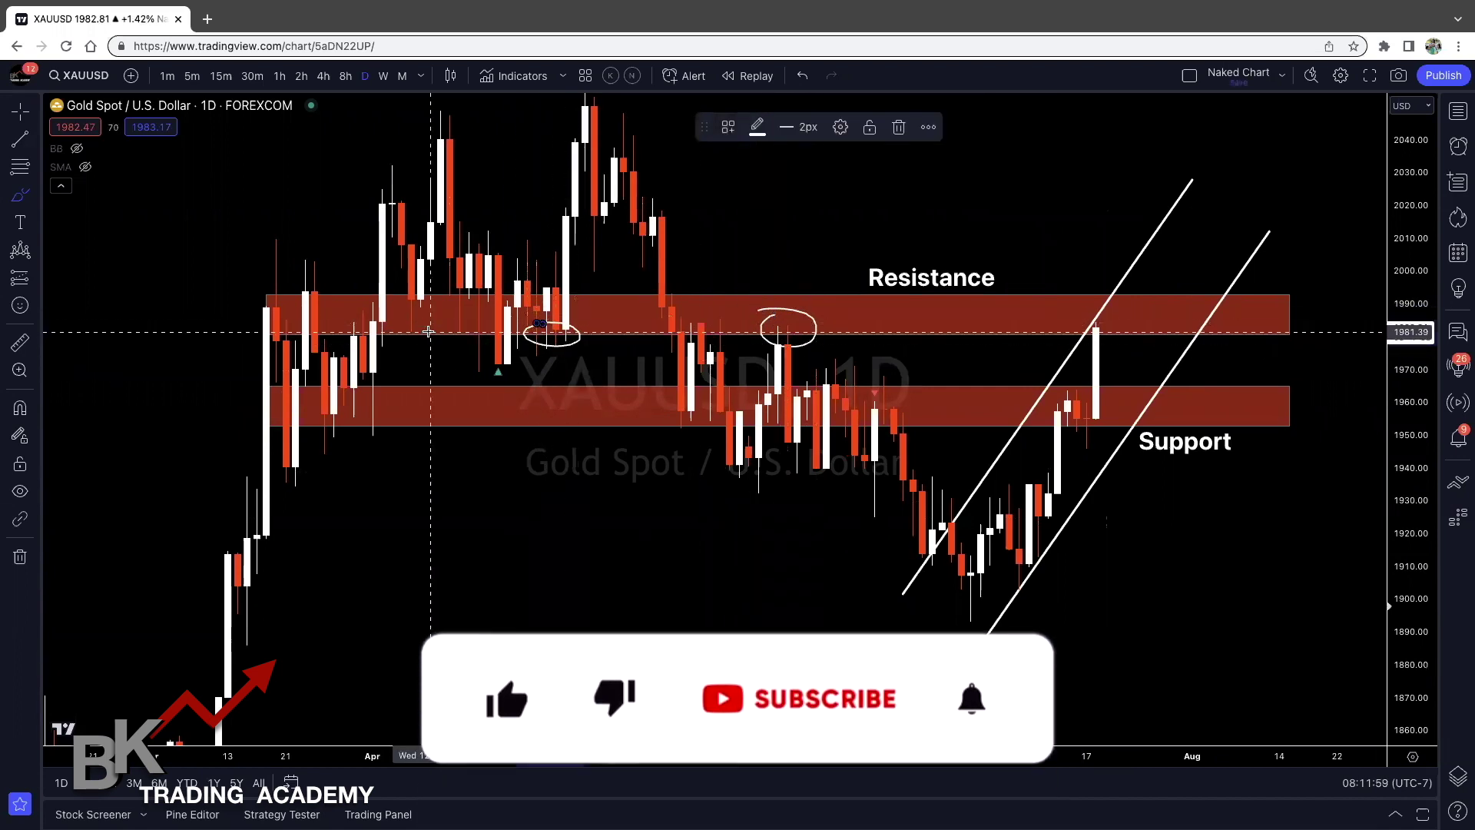
{"action": "mouse_move", "coordinate": [360, 317]}
{"action": "left_mouse_down"}
{"action": "mouse_move", "coordinate": [419, 323]}
{"action": "mouse_move", "coordinate": [354, 306]}
{"action": "left_mouse_up"}
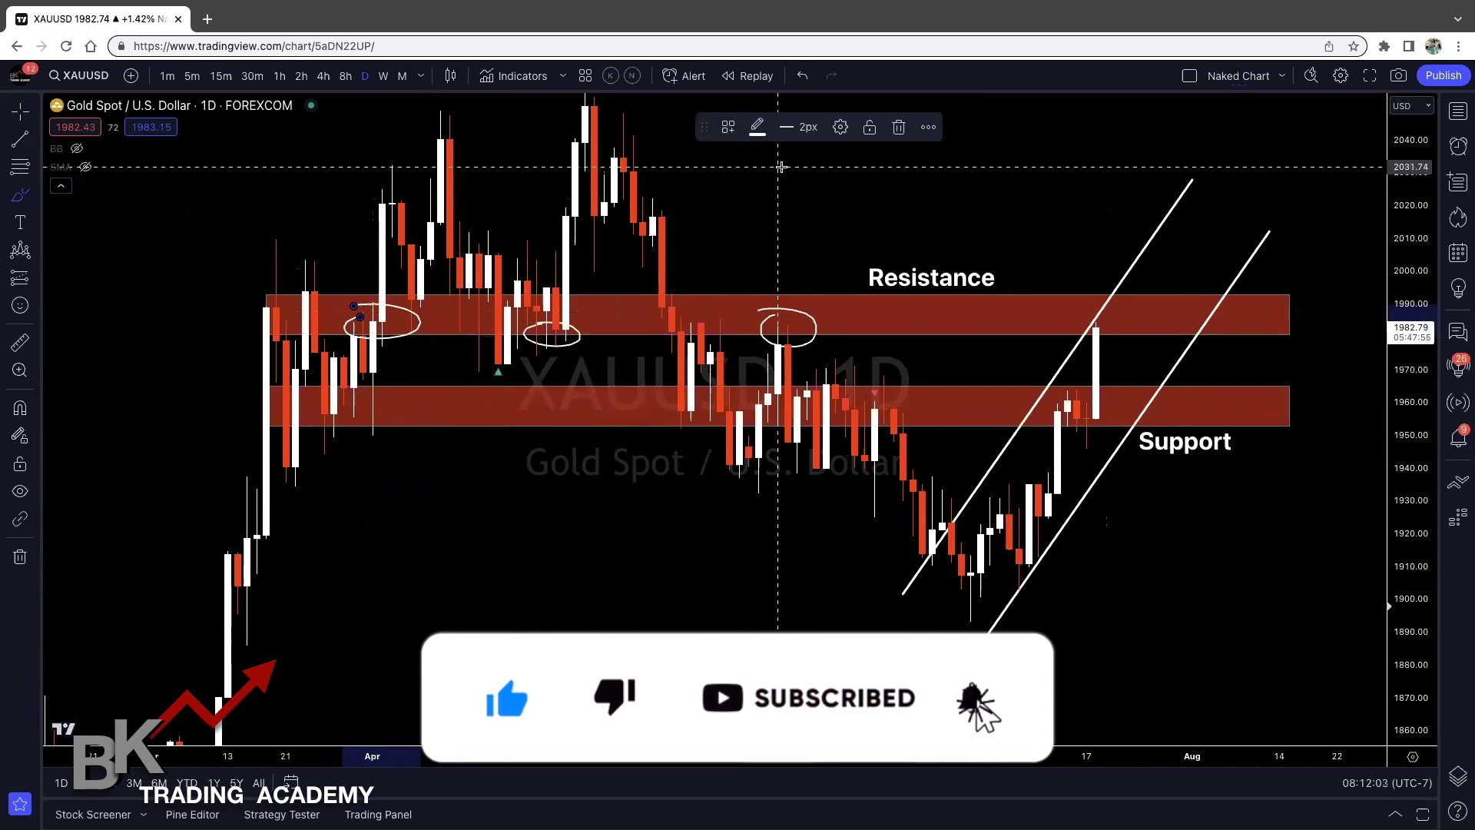
- Undo the three brush circles on the resistance zone and return to the crosshair cursor
{"action": "left_click", "coordinate": [802, 75]}
{"action": "left_click", "coordinate": [801, 76]}
{"action": "left_click", "coordinate": [801, 75]}
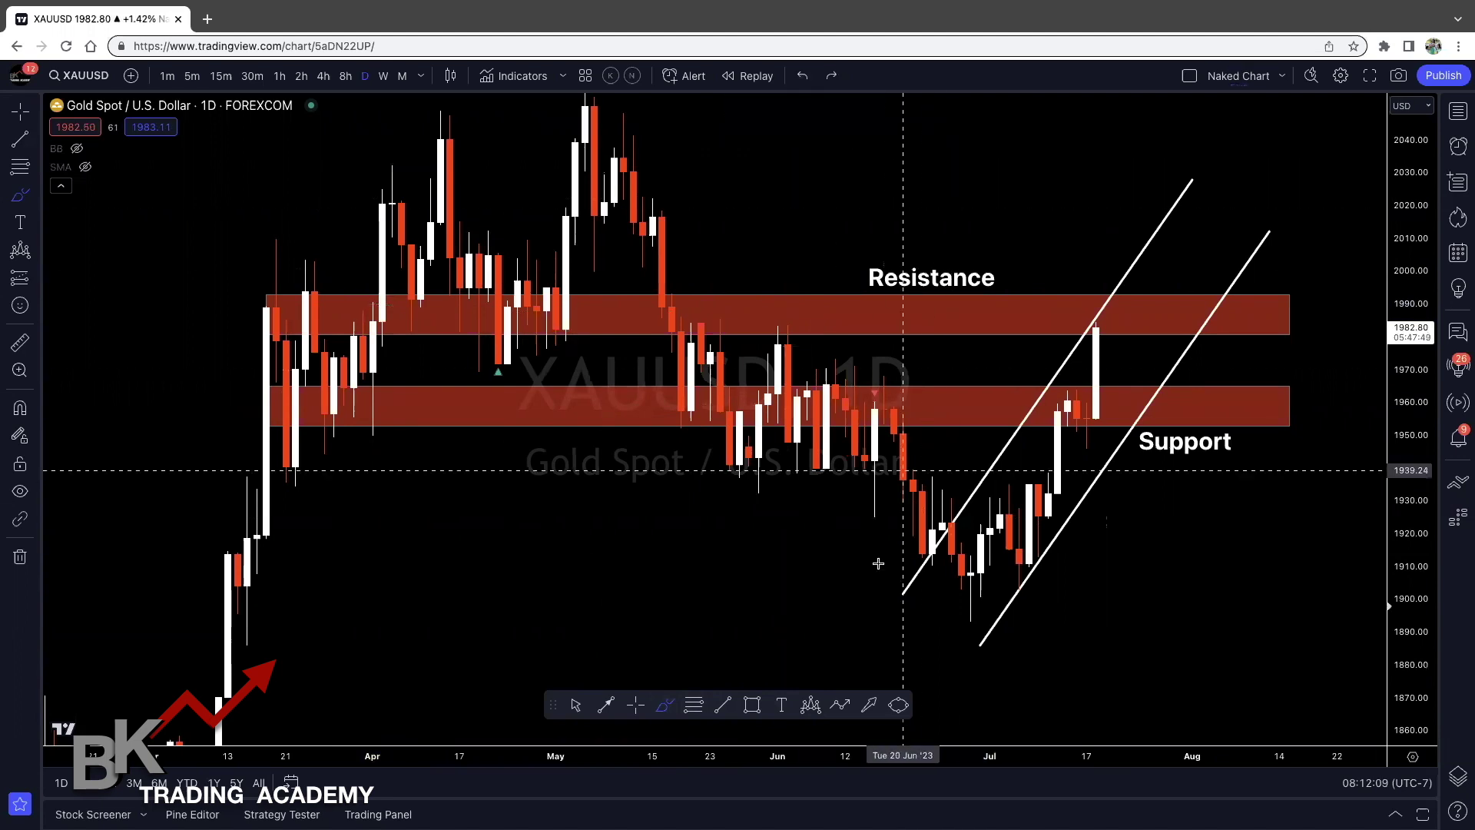
{"action": "left_click", "coordinate": [635, 705]}
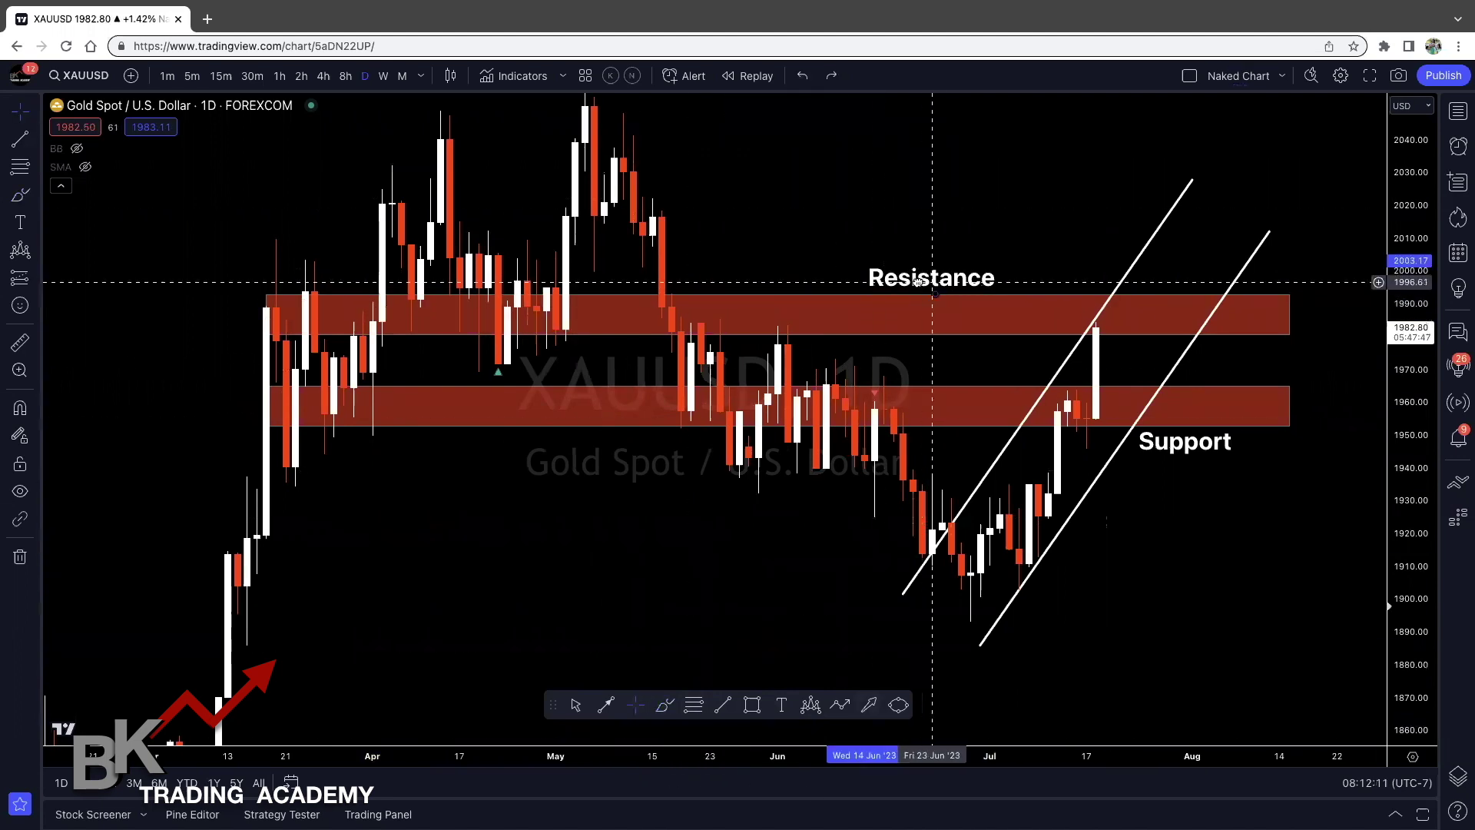
- Shift the "Resistance" label slightly to the left and the "Support" label slightly to the right, outside the channel
{"action": "left_click_drag", "start_coordinate": [911, 278], "coordinate": [872, 274]}
{"action": "left_click_drag", "start_coordinate": [1185, 456], "coordinate": [1208, 458]}
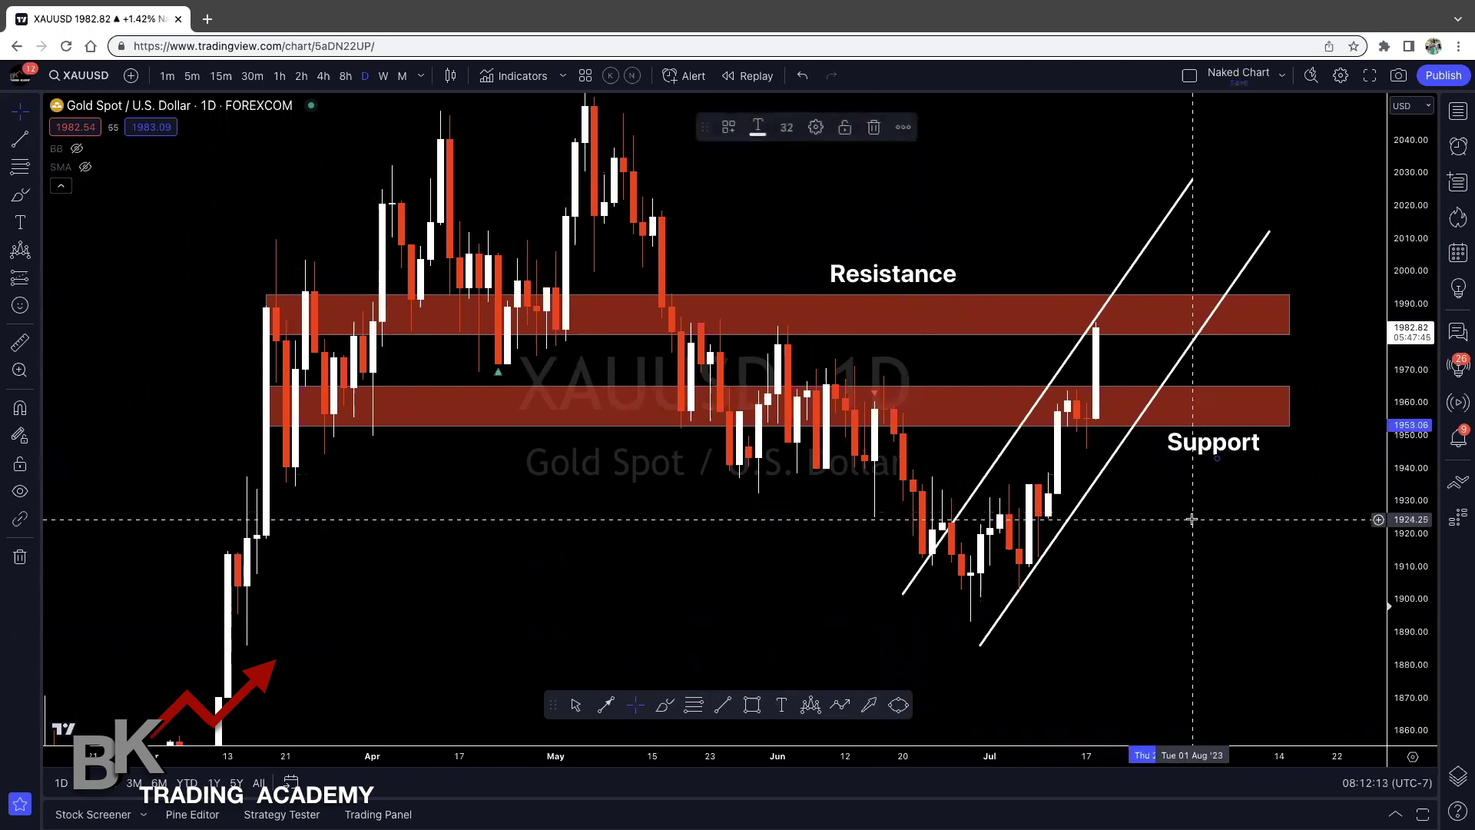
{"action": "scroll", "coordinate": [1183, 517], "scroll_direction": "up", "scroll_amount": 1}
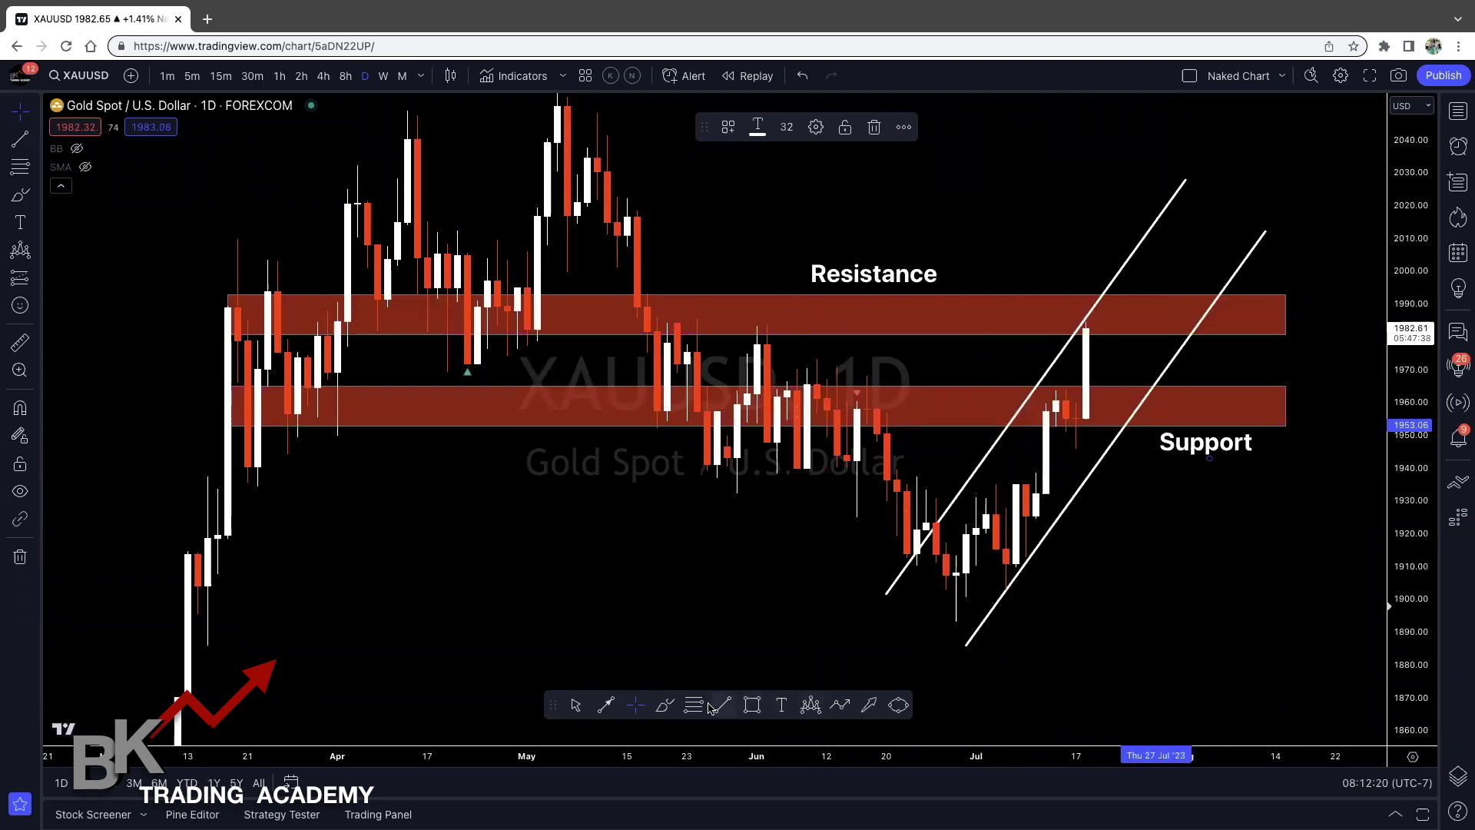
- Draw a projected price path from about 1988 in the resistance zone down to about 1970 and up to about 2001
{"action": "left_click", "coordinate": [841, 705]}
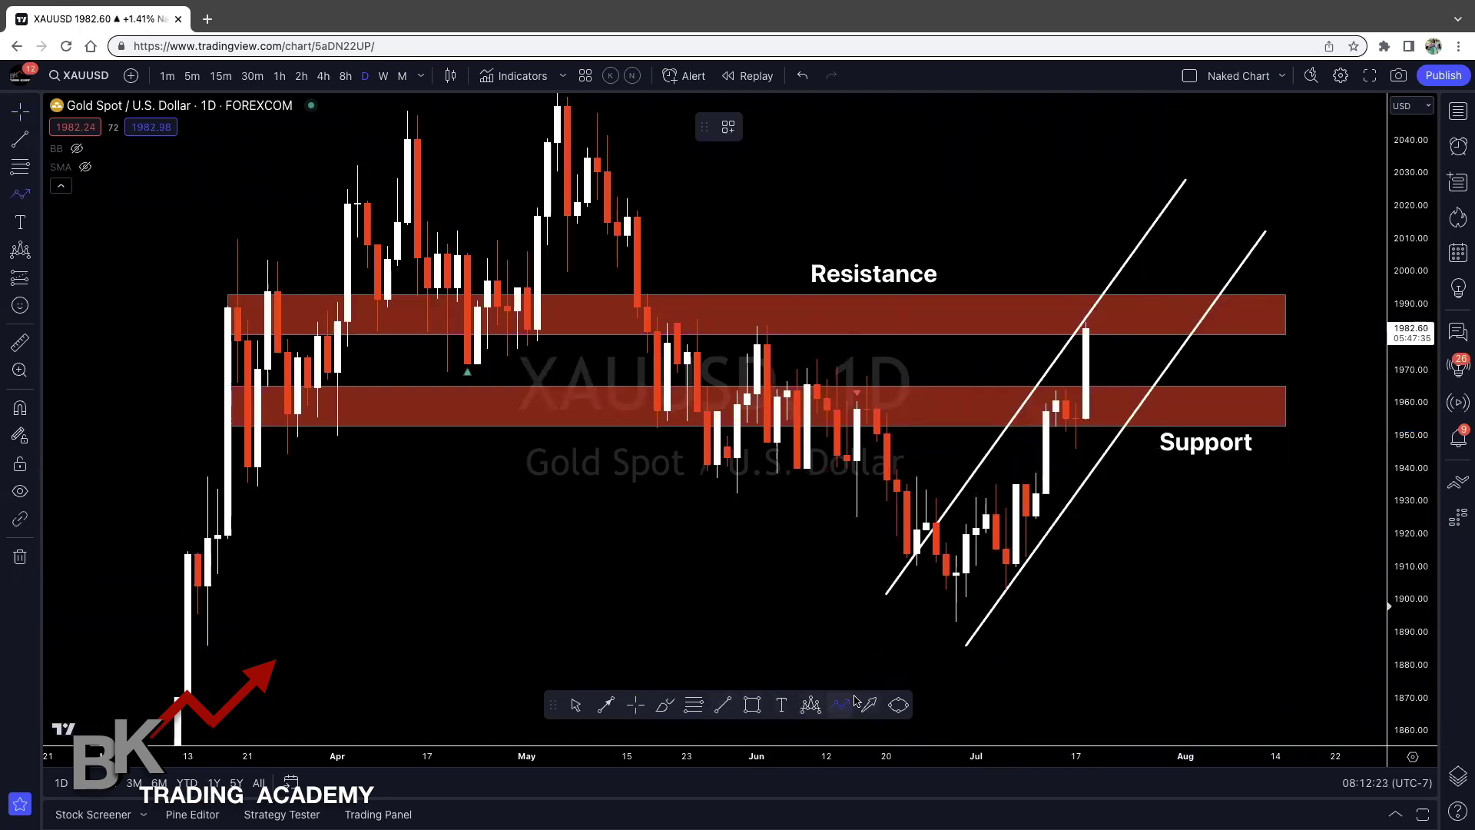
{"action": "left_click", "coordinate": [1094, 310]}
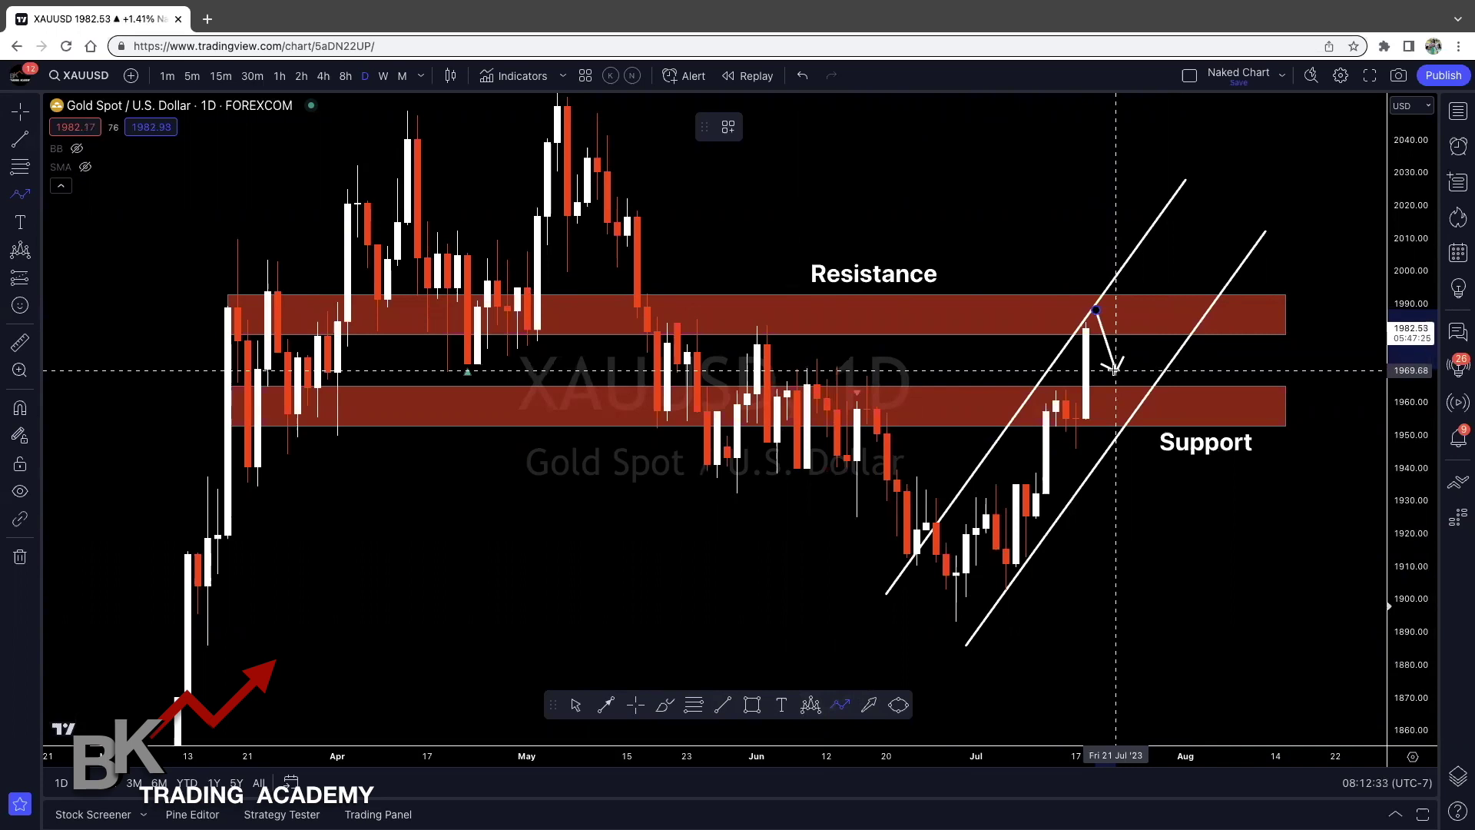
{"action": "left_click", "coordinate": [1115, 368]}
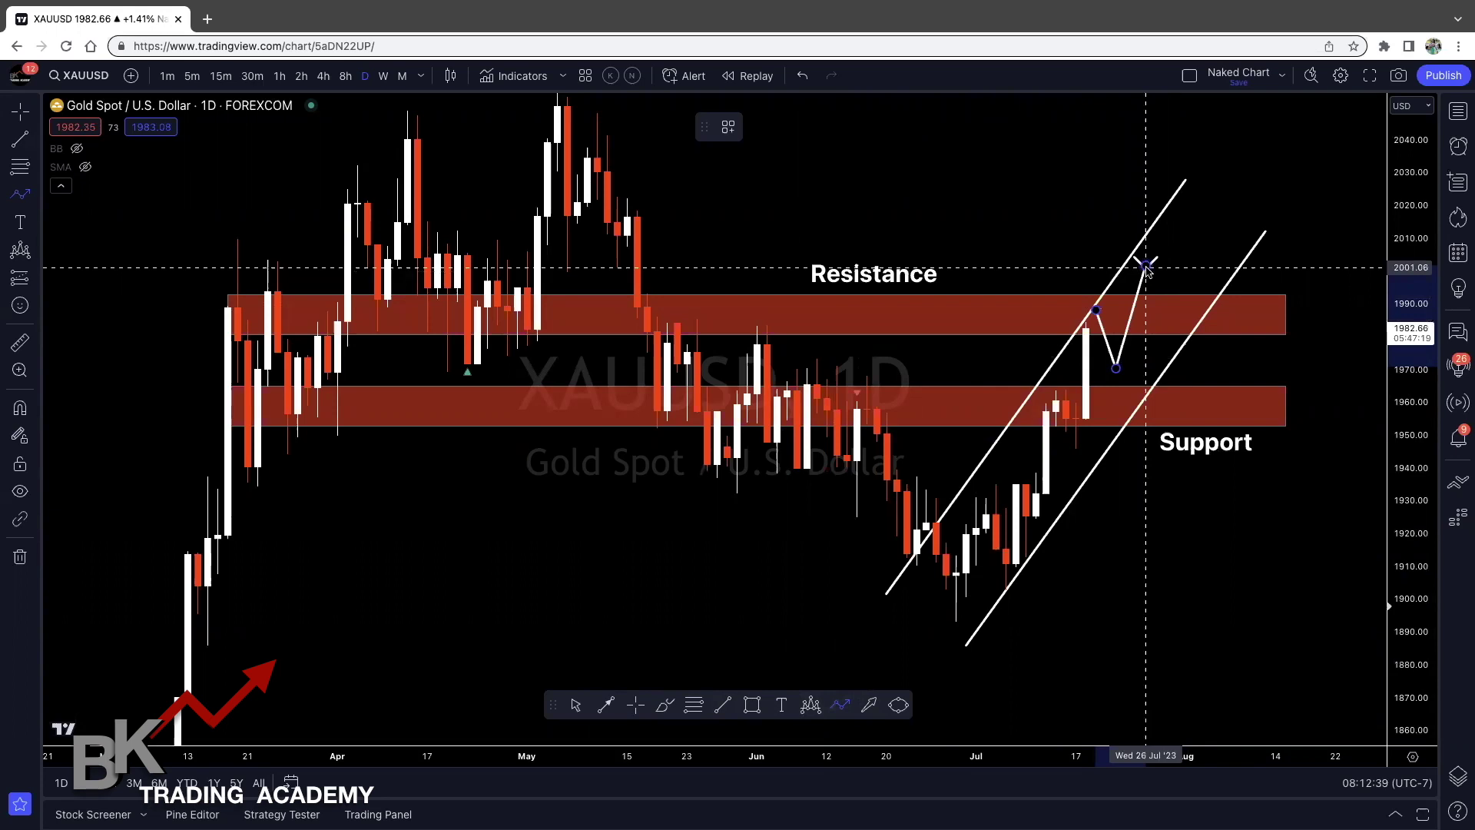
{"action": "double_click", "coordinate": [1146, 268]}
{"action": "key", "text": "Escape"}
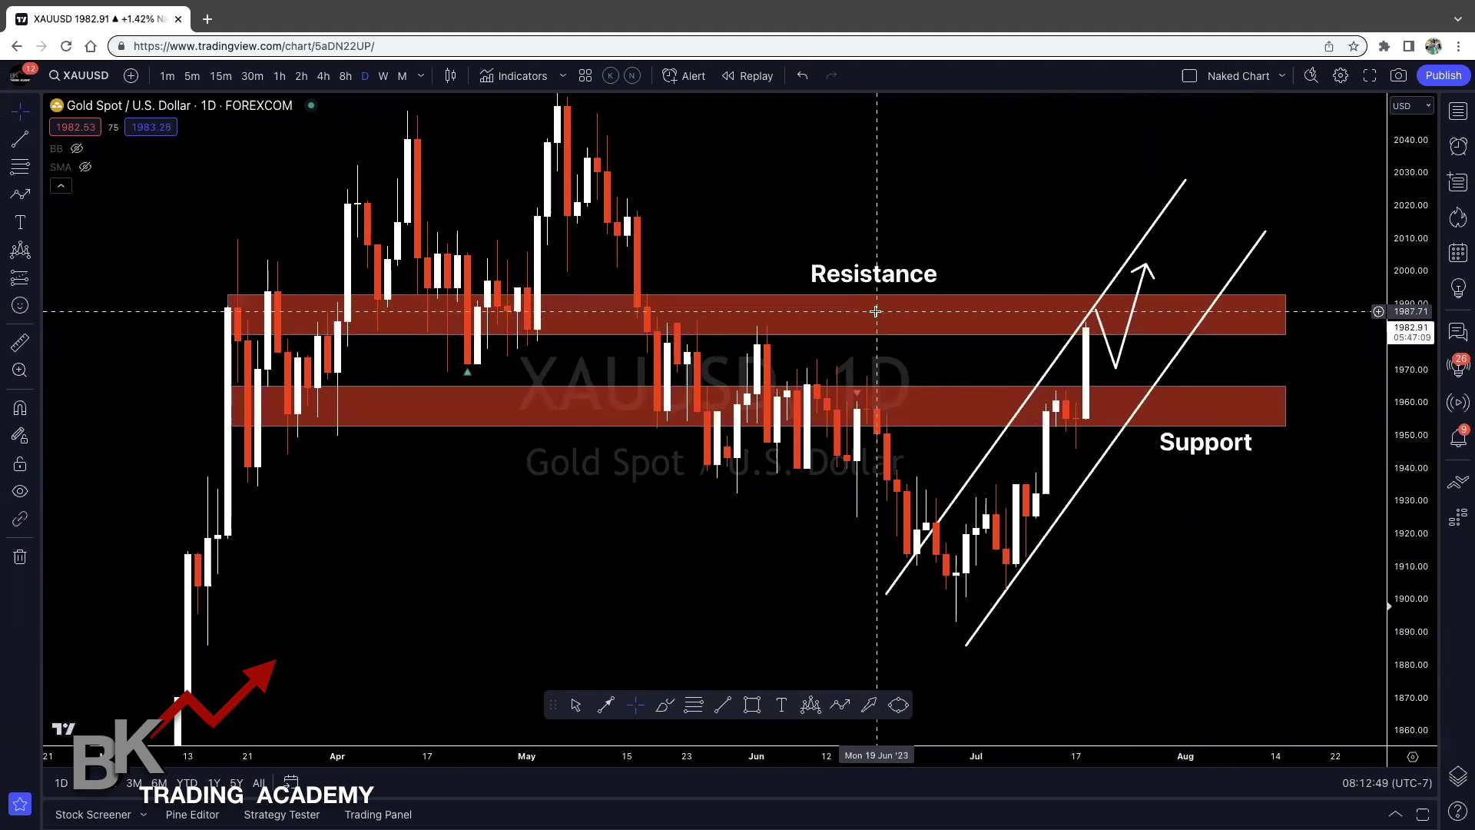
- Brush circles around the June peak and April lows and a line across the March highs at resistance, and undo these marks
{"action": "left_click", "coordinate": [663, 705]}
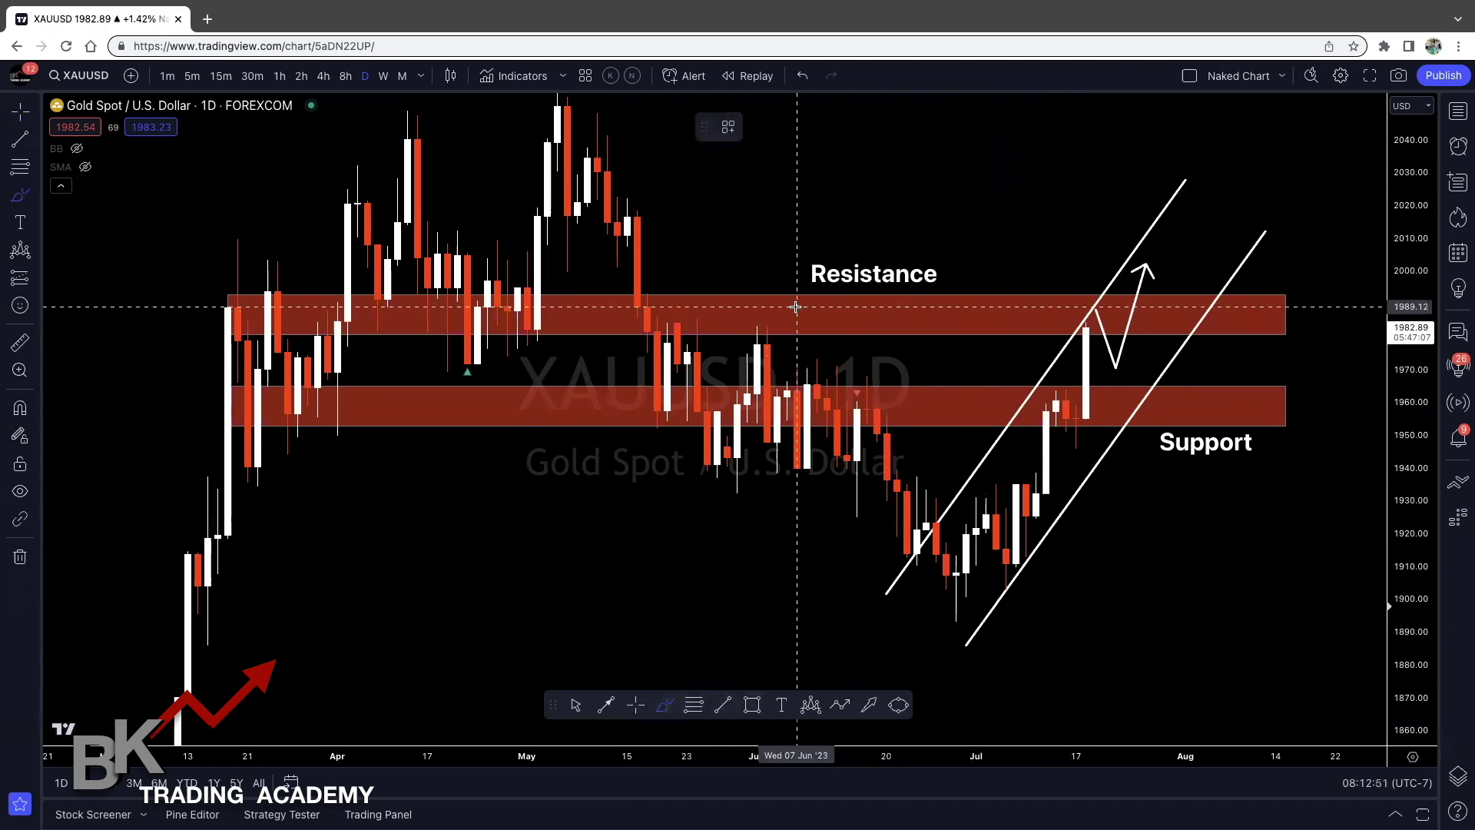
{"action": "left_click_drag", "start_coordinate": [754, 315], "coordinate": [752, 312]}
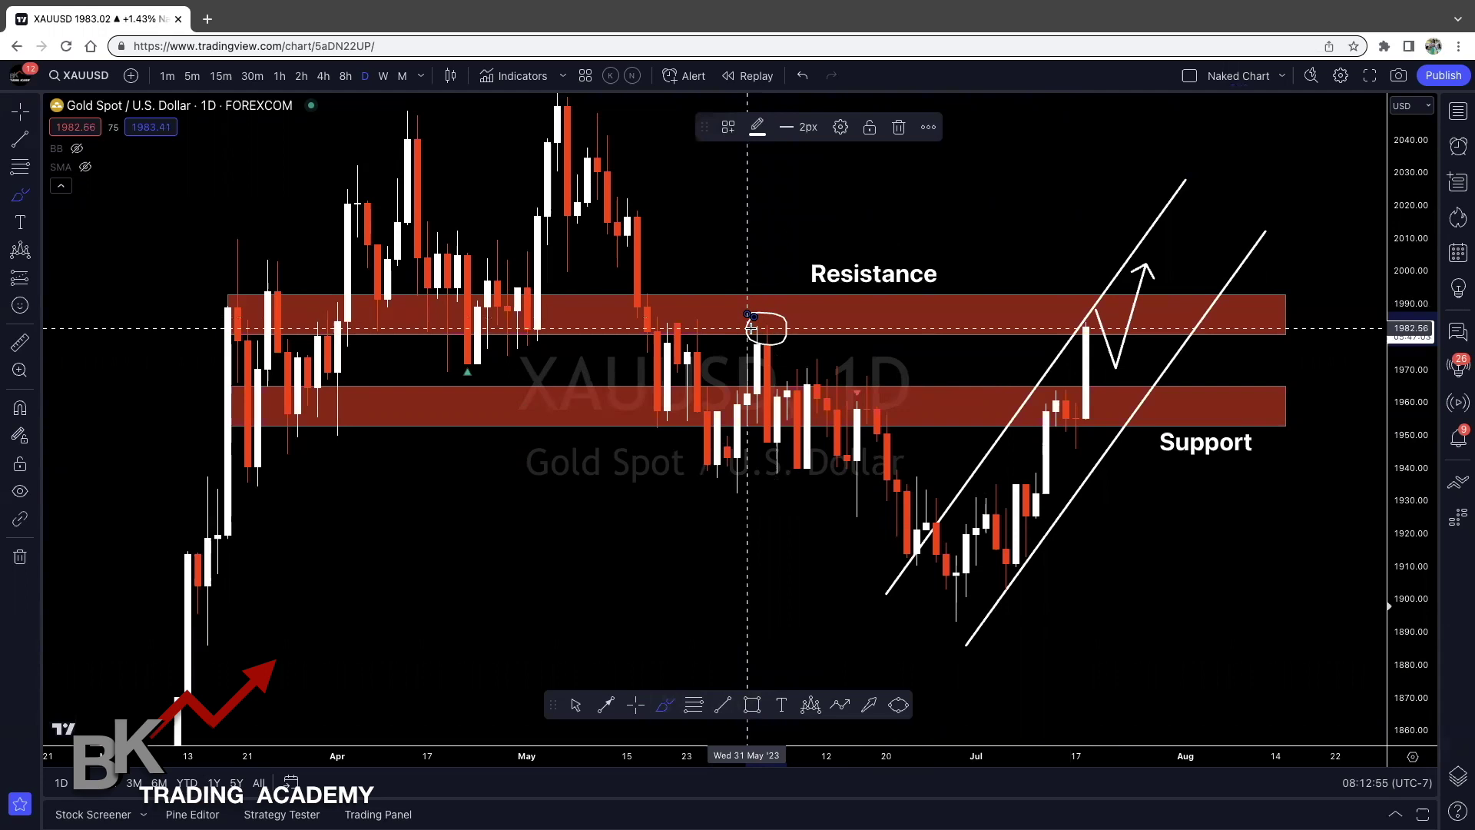
{"action": "mouse_move", "coordinate": [459, 298]}
{"action": "left_mouse_down"}
{"action": "mouse_move", "coordinate": [403, 311]}
{"action": "mouse_move", "coordinate": [469, 309]}
{"action": "mouse_move", "coordinate": [367, 327]}
{"action": "mouse_move", "coordinate": [358, 306]}
{"action": "left_mouse_up"}
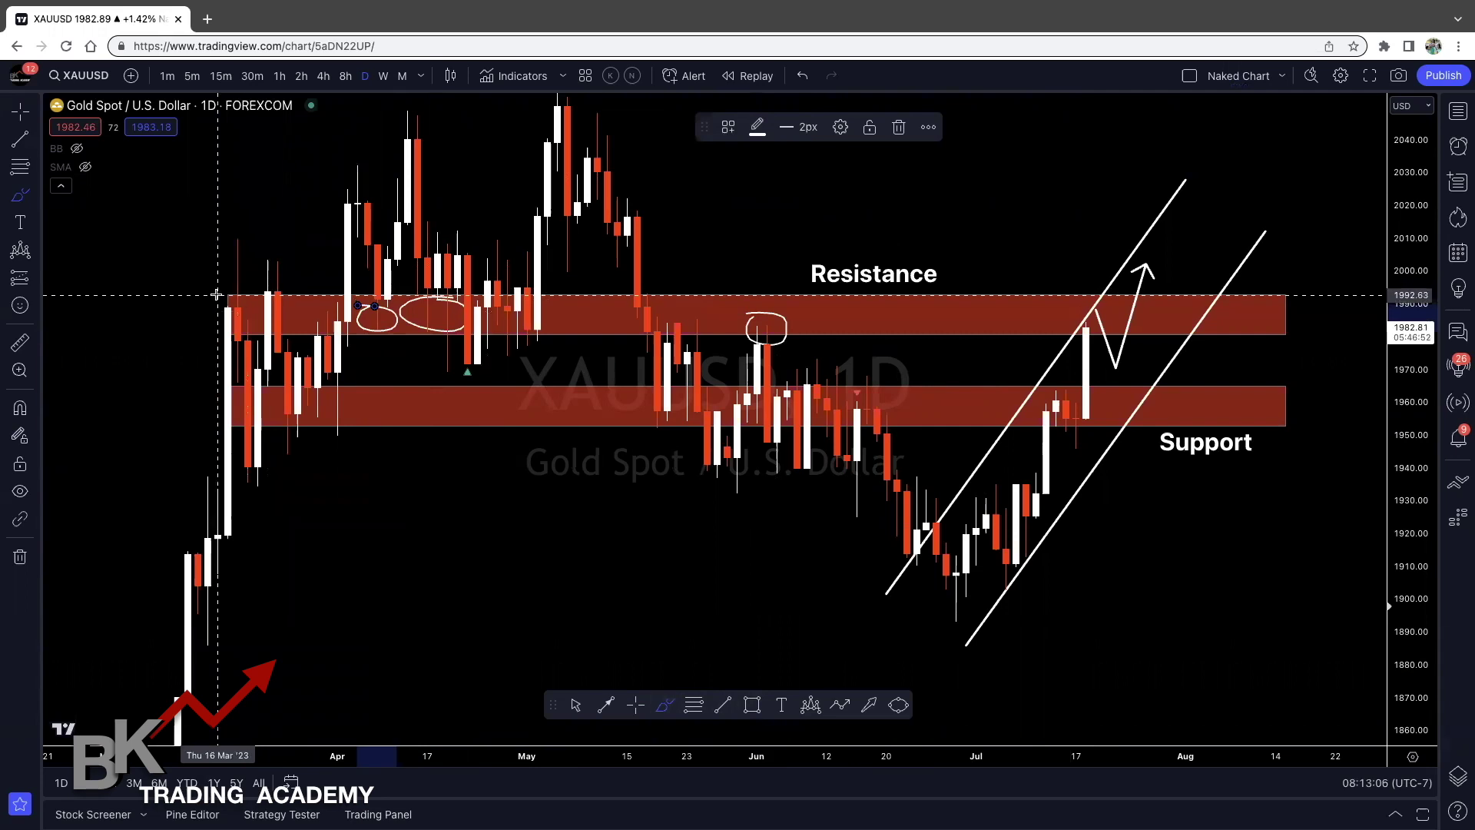
{"action": "left_click_drag", "start_coordinate": [230, 285], "coordinate": [308, 283]}
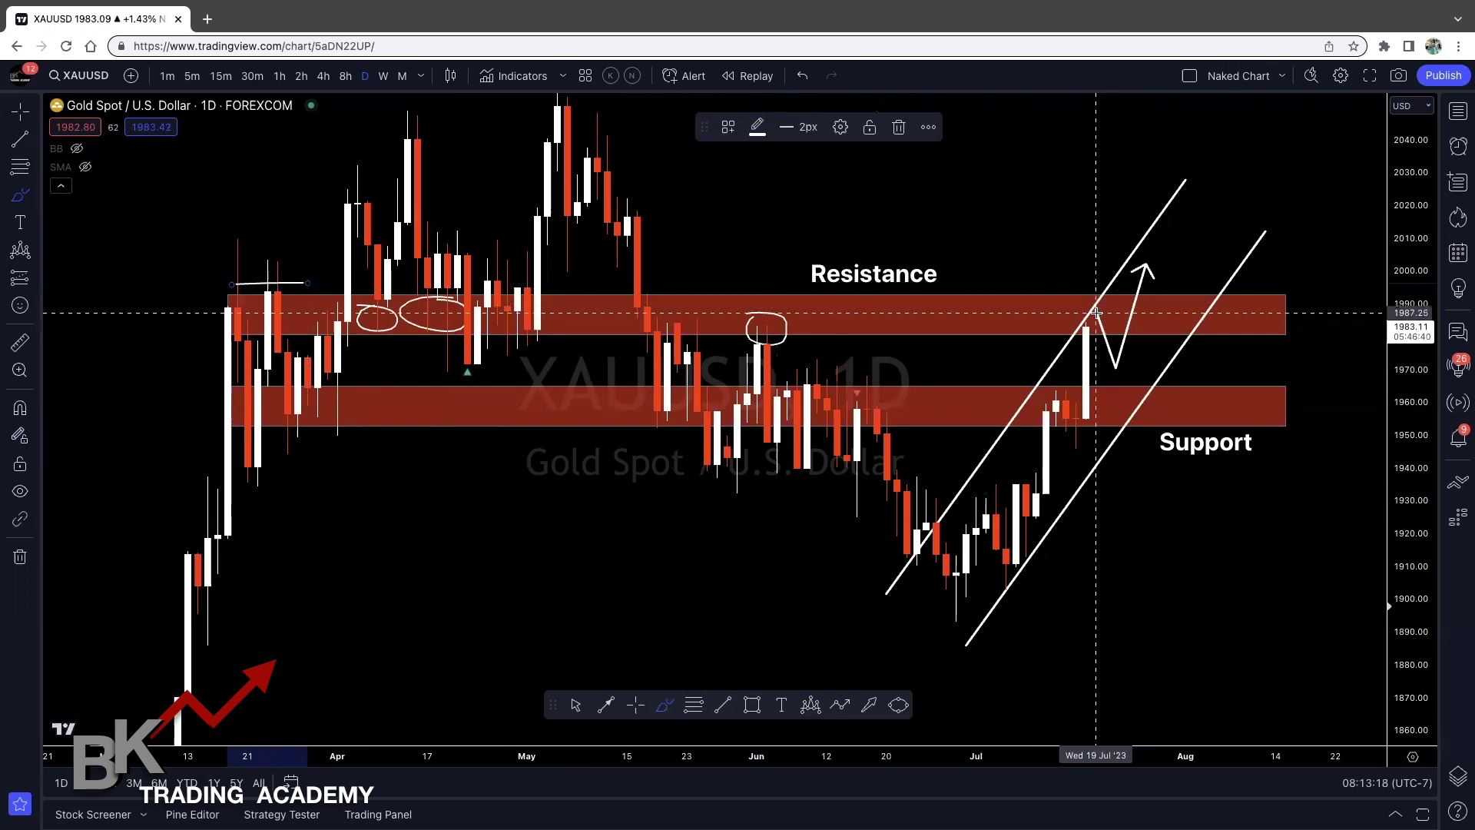
{"action": "left_click", "coordinate": [802, 76]}
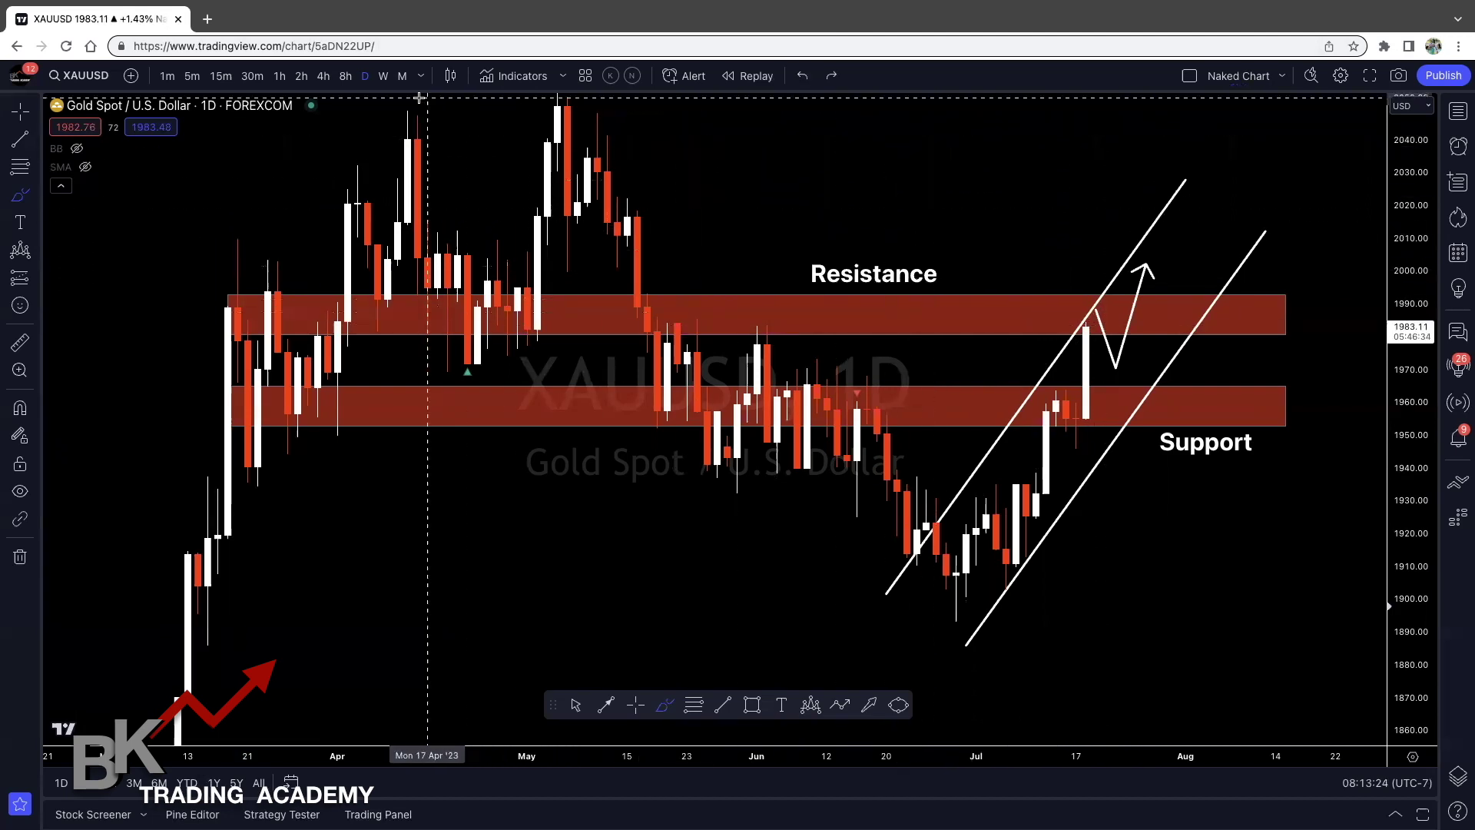
- Examine the price action on the 4-hour and 1-hour charts, briefly displaying the Bollinger Bands on the 1-hour one
{"action": "left_click", "coordinate": [324, 76]}
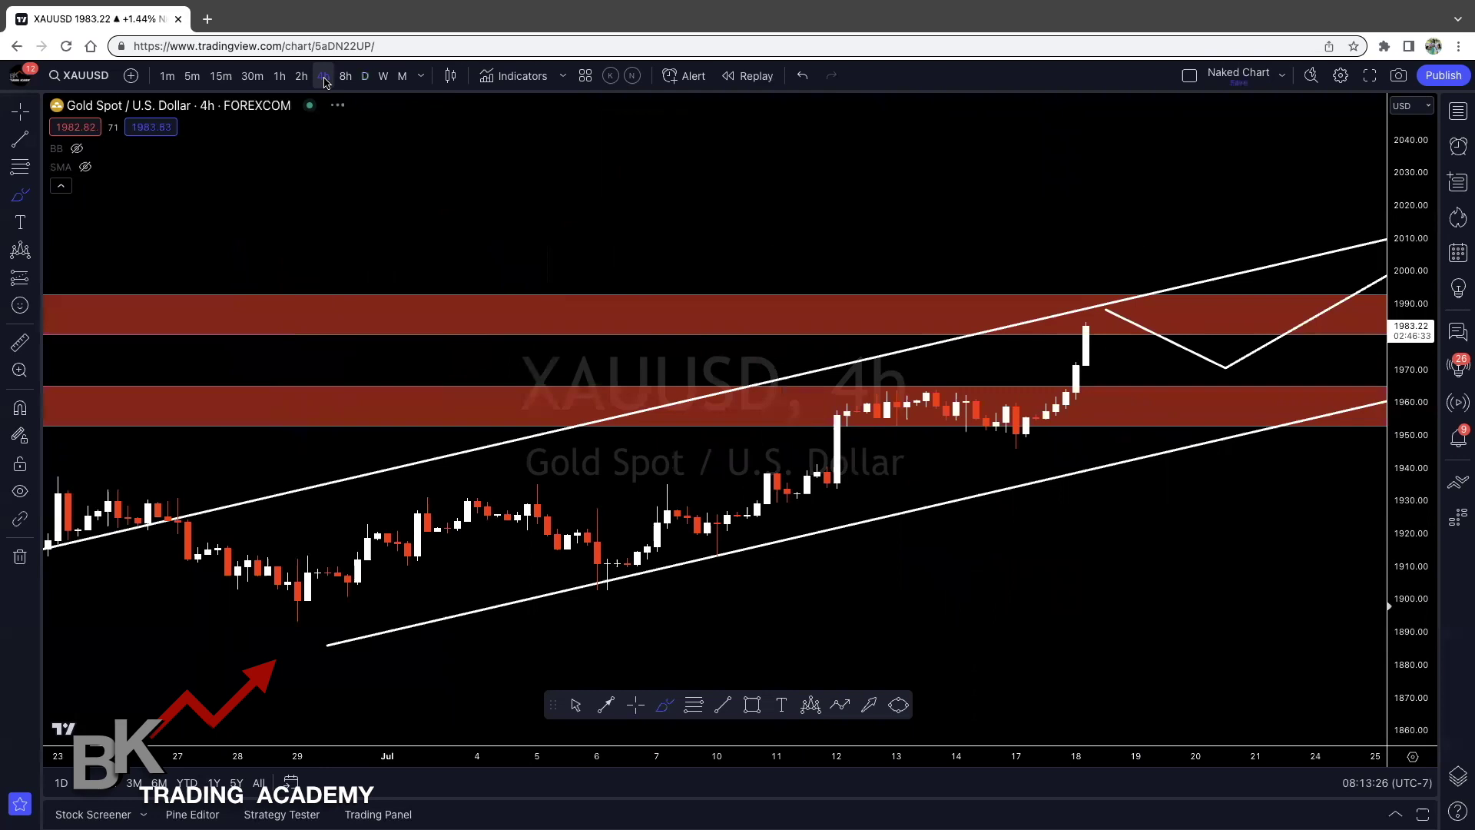
{"action": "left_click_drag", "start_coordinate": [1398, 476], "coordinate": [1399, 530]}
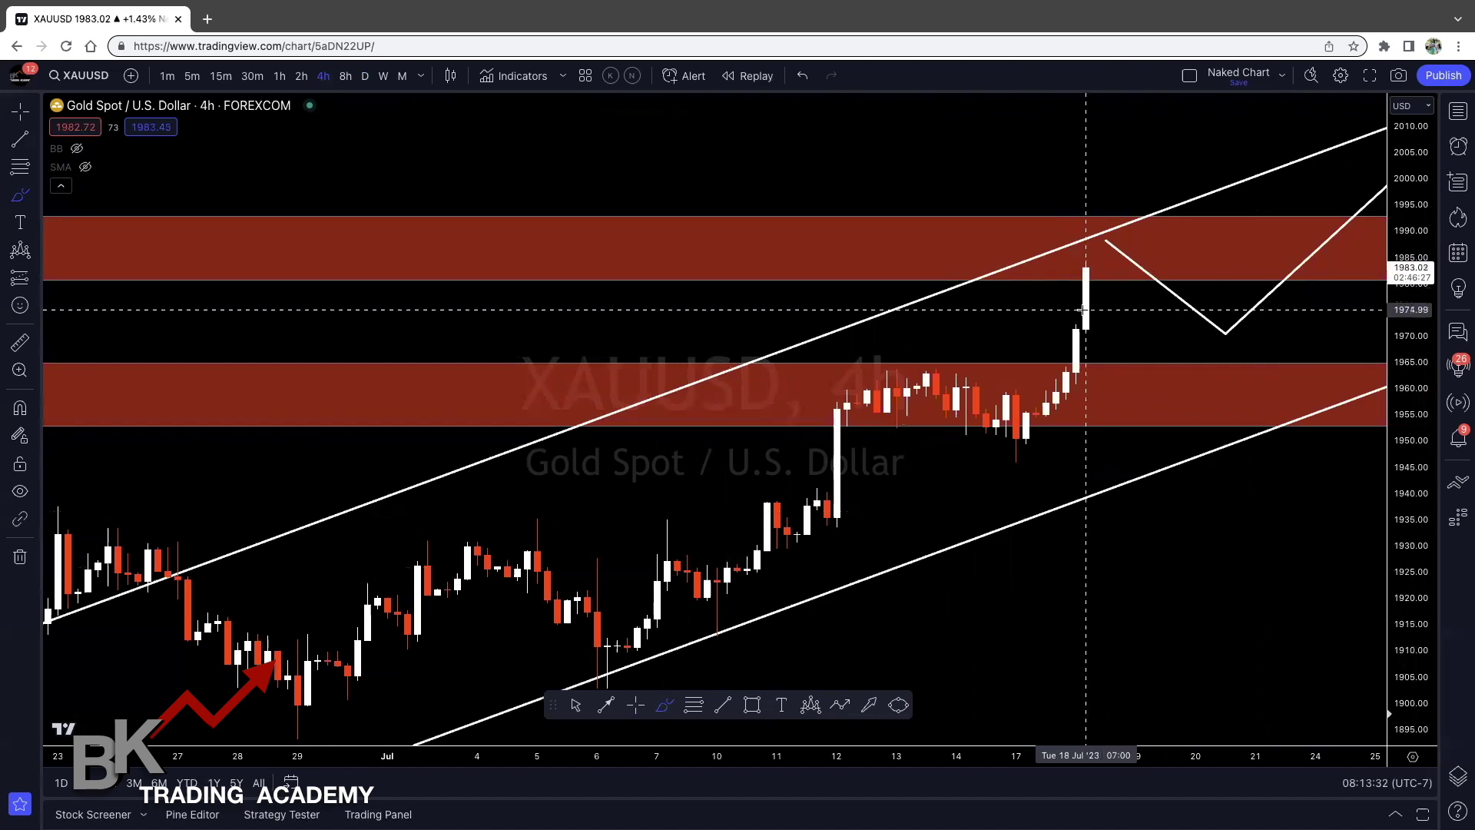
{"action": "left_click", "coordinate": [280, 78]}
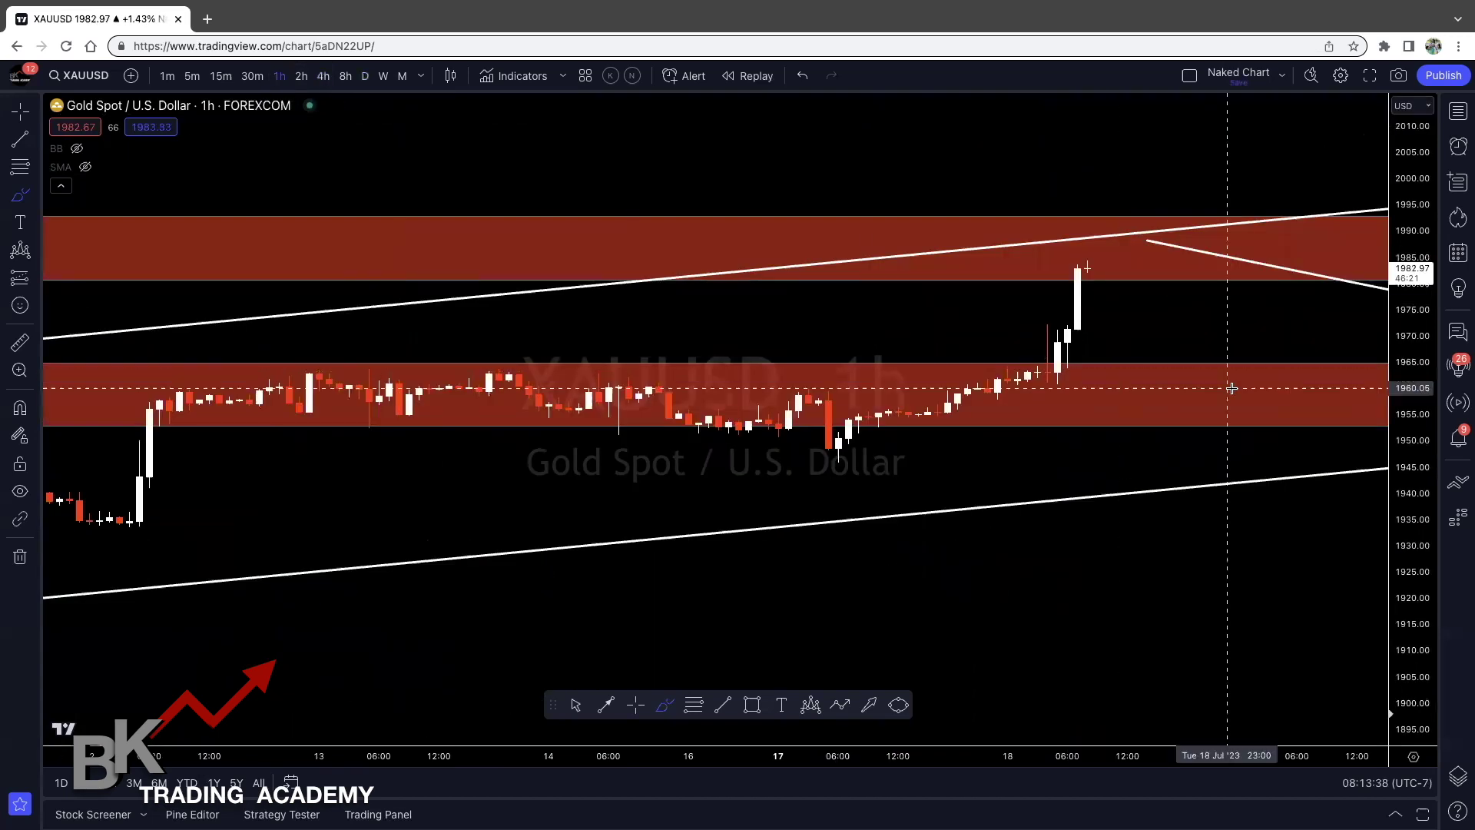
{"action": "left_click_drag", "start_coordinate": [1412, 490], "coordinate": [1410, 442]}
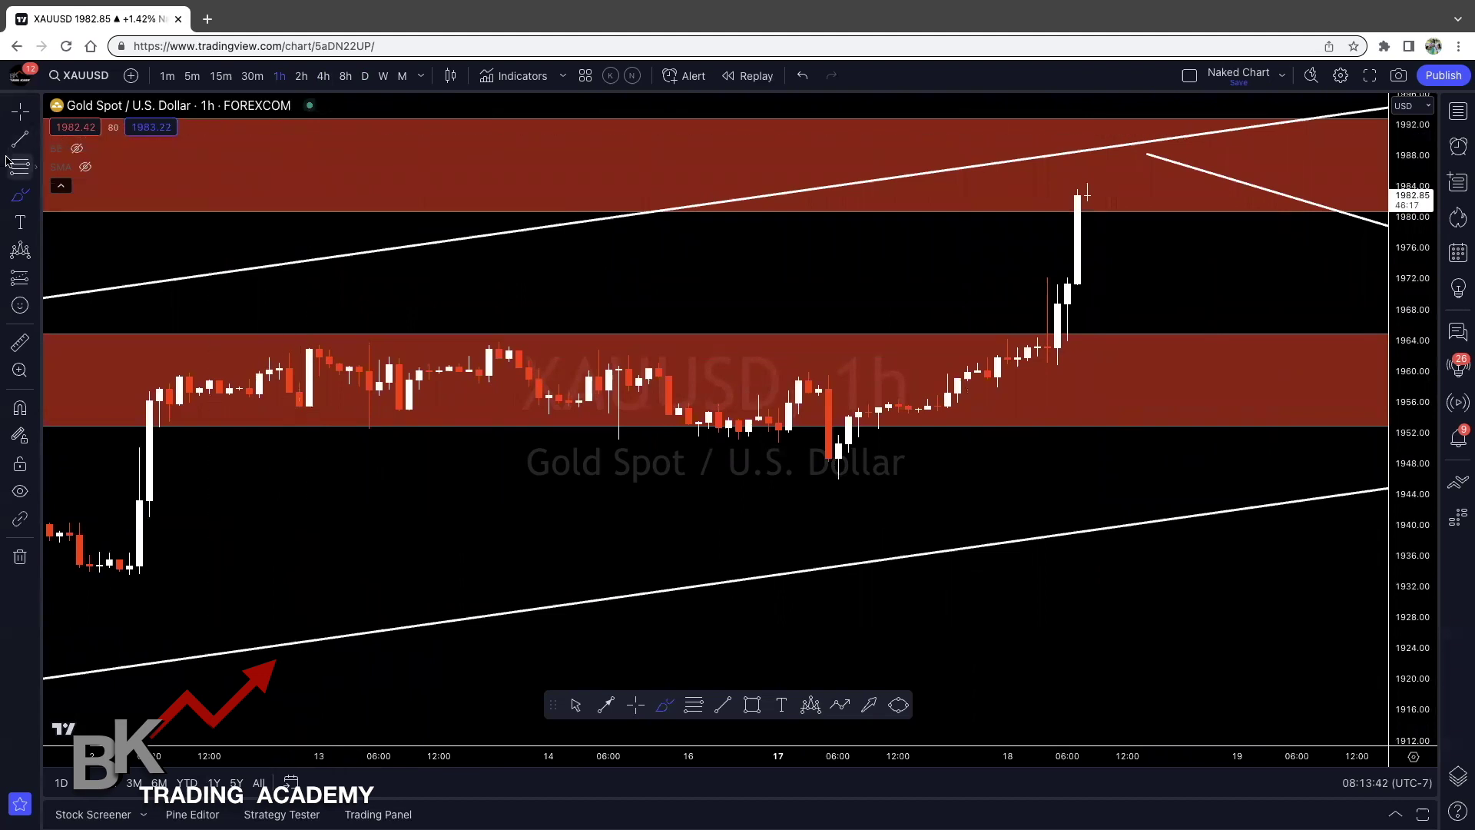
{"action": "left_click", "coordinate": [76, 149]}
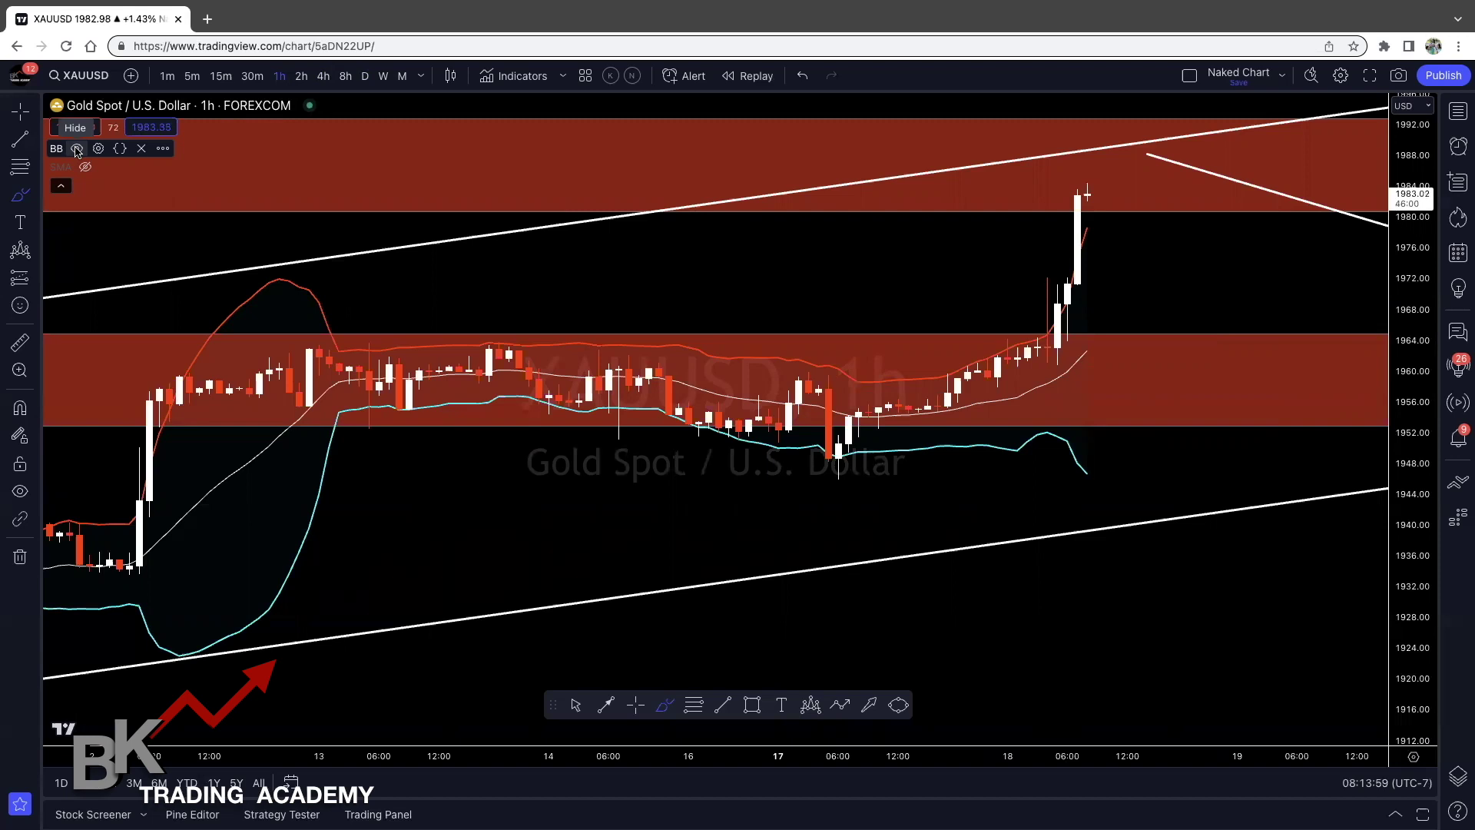
{"action": "left_click", "coordinate": [77, 149]}
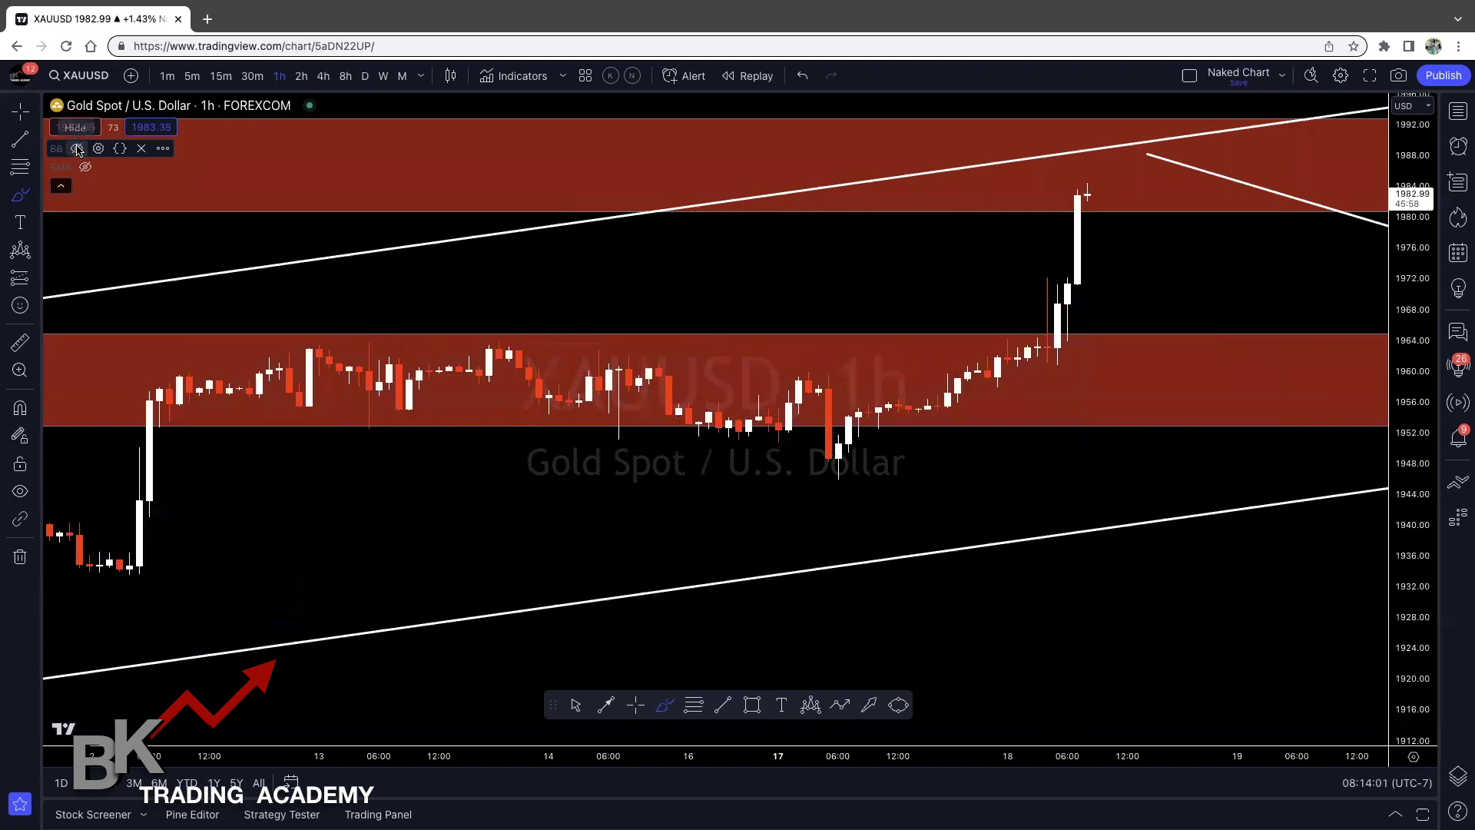
- Return the chart to the daily timeframe and compress the price scale until both zones and the whole channel fit
{"action": "left_click", "coordinate": [347, 77]}
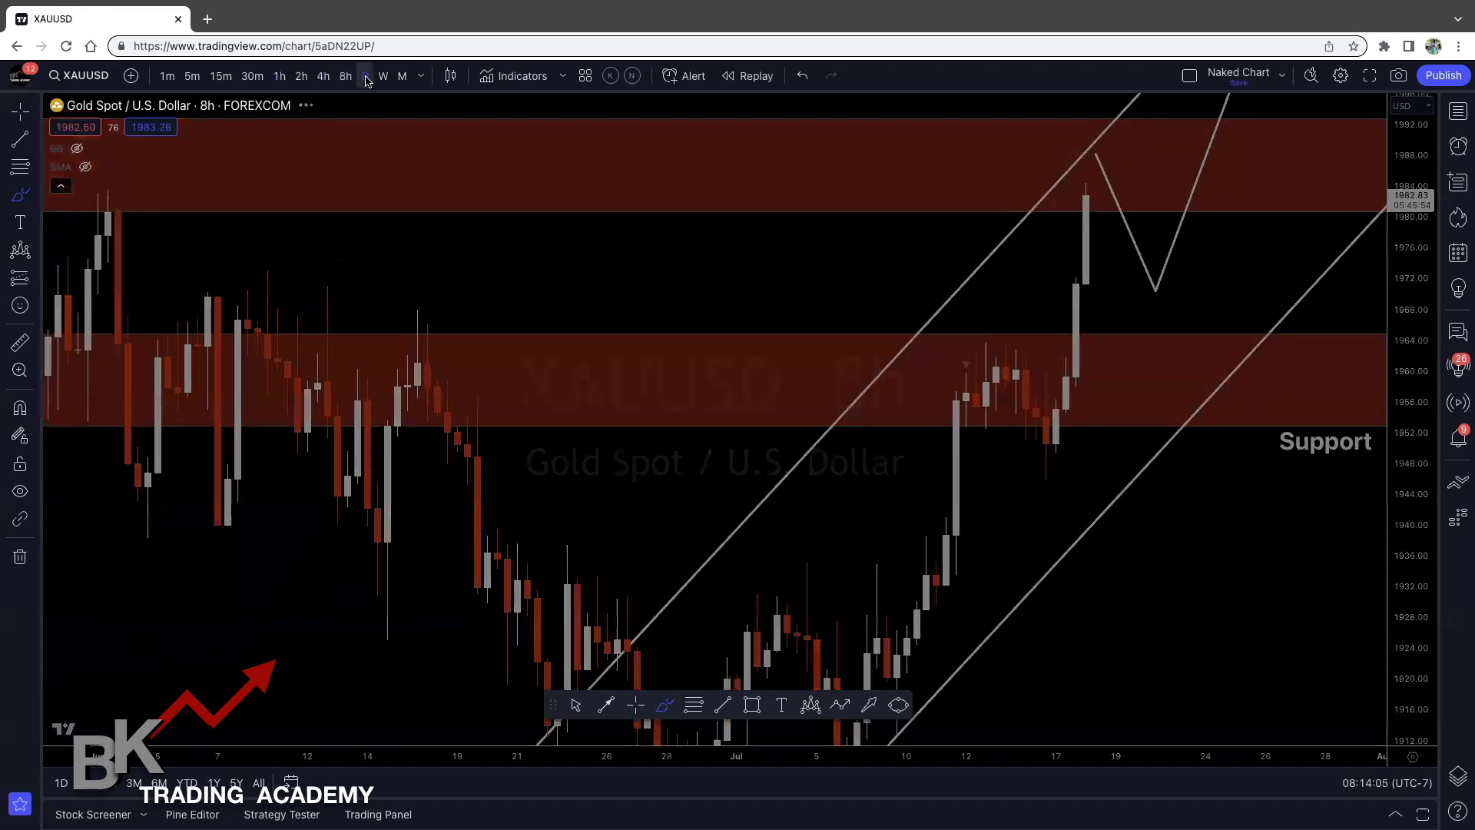
{"action": "left_click", "coordinate": [366, 76]}
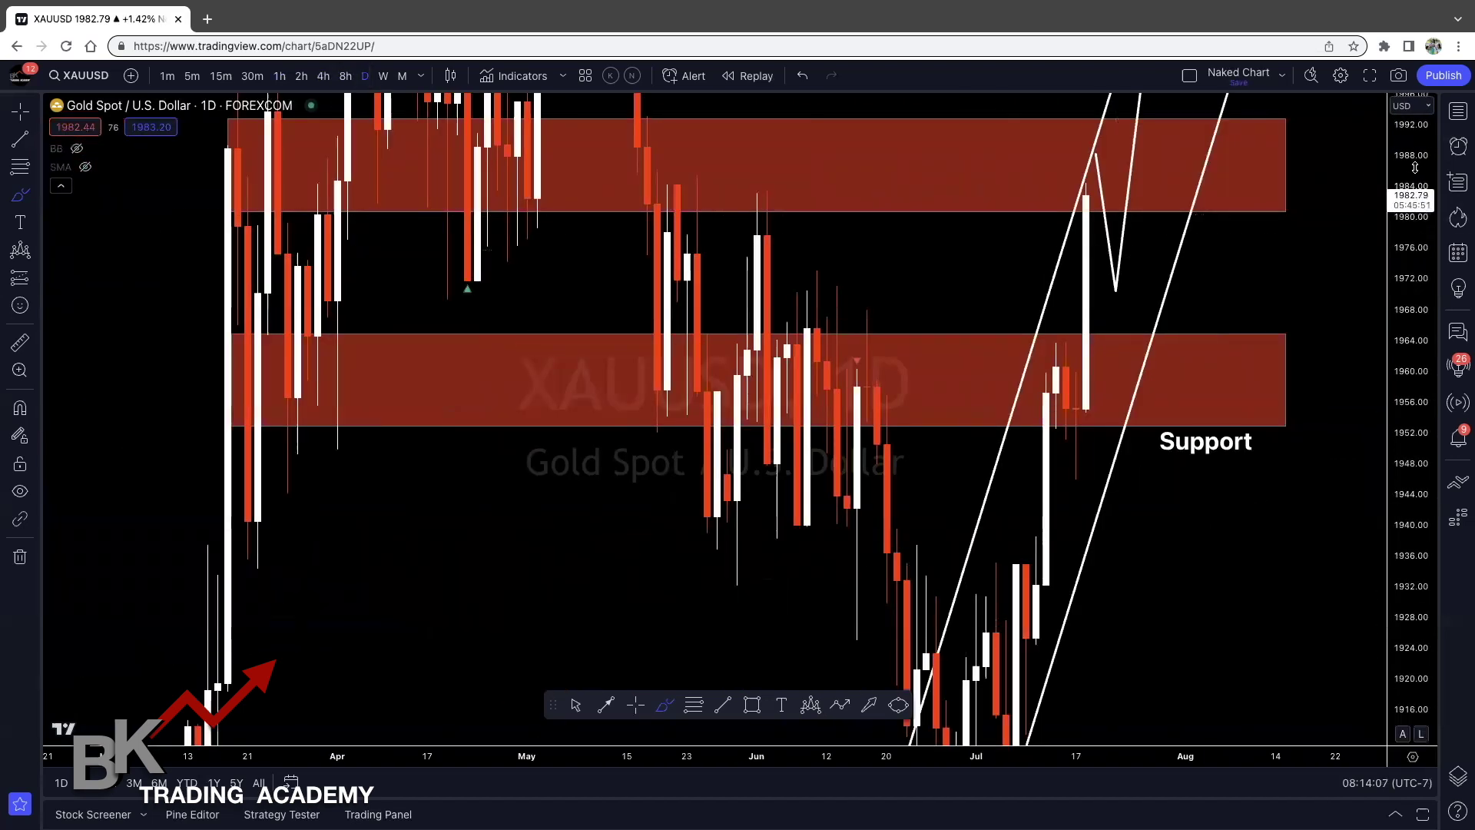
{"action": "left_click_drag", "start_coordinate": [1413, 354], "coordinate": [1413, 401]}
{"action": "left_click_drag", "start_coordinate": [1404, 314], "coordinate": [1401, 427]}
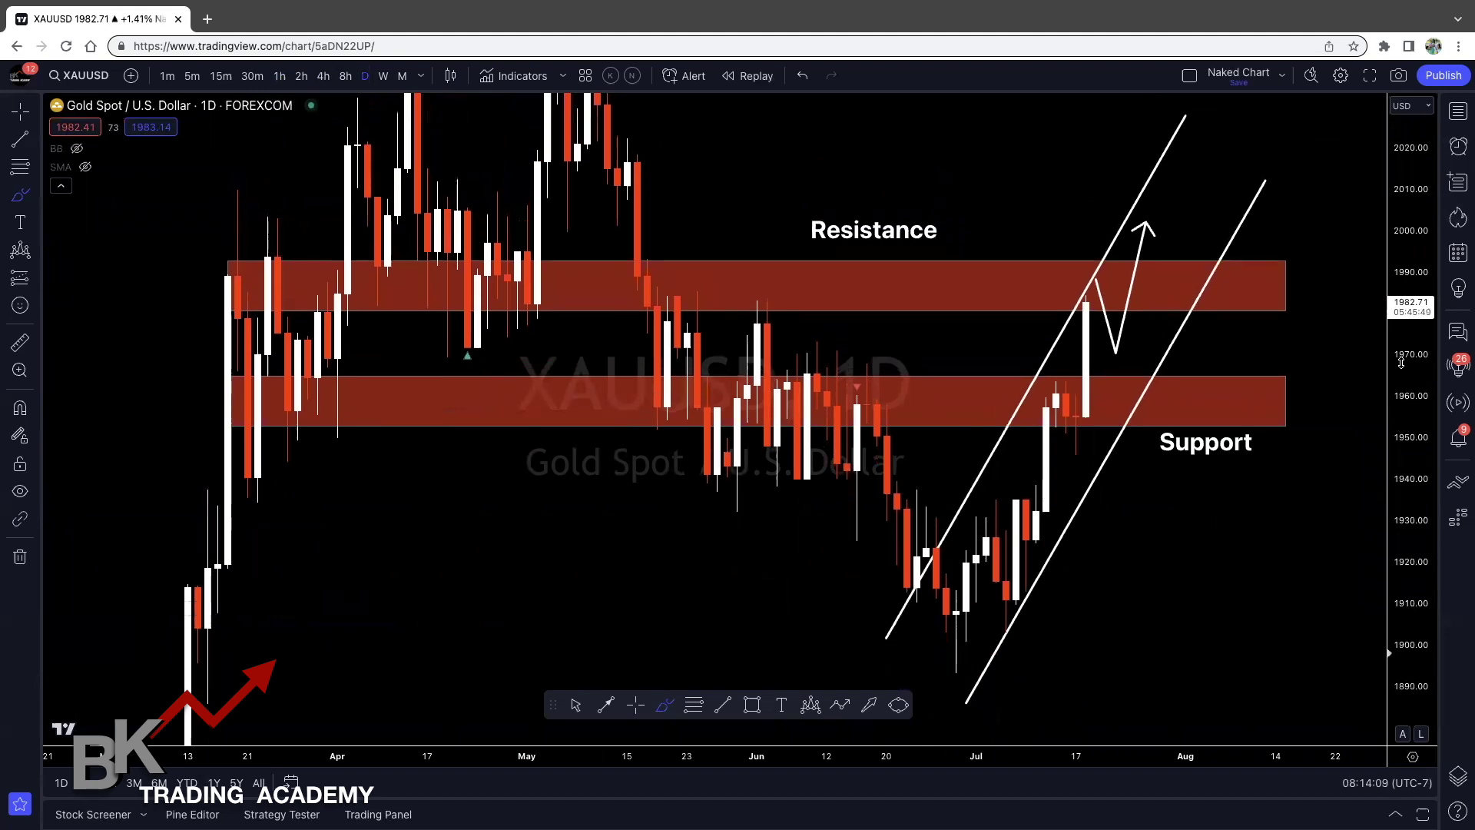
{"action": "left_click_drag", "start_coordinate": [1401, 365], "coordinate": [1401, 430]}
{"action": "scroll", "coordinate": [1191, 536], "scroll_direction": "up", "scroll_amount": 1}
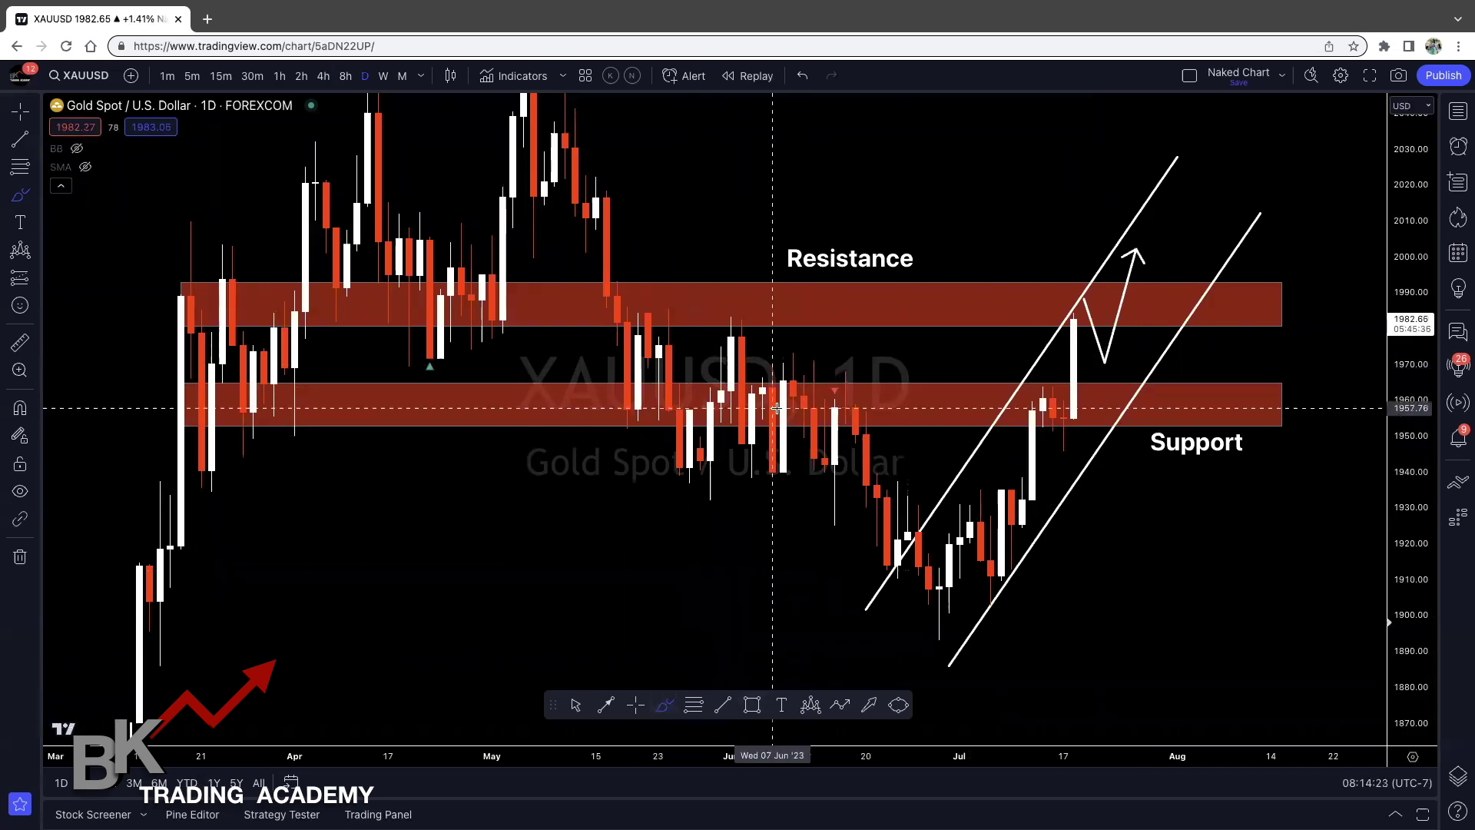
- Brush circles around the June highs and the April low near the support zone and a wavy line along its upper edge
{"action": "mouse_move", "coordinate": [810, 354]}
{"action": "left_mouse_down"}
{"action": "mouse_move", "coordinate": [834, 375]}
{"action": "mouse_move", "coordinate": [803, 353]}
{"action": "left_mouse_up"}
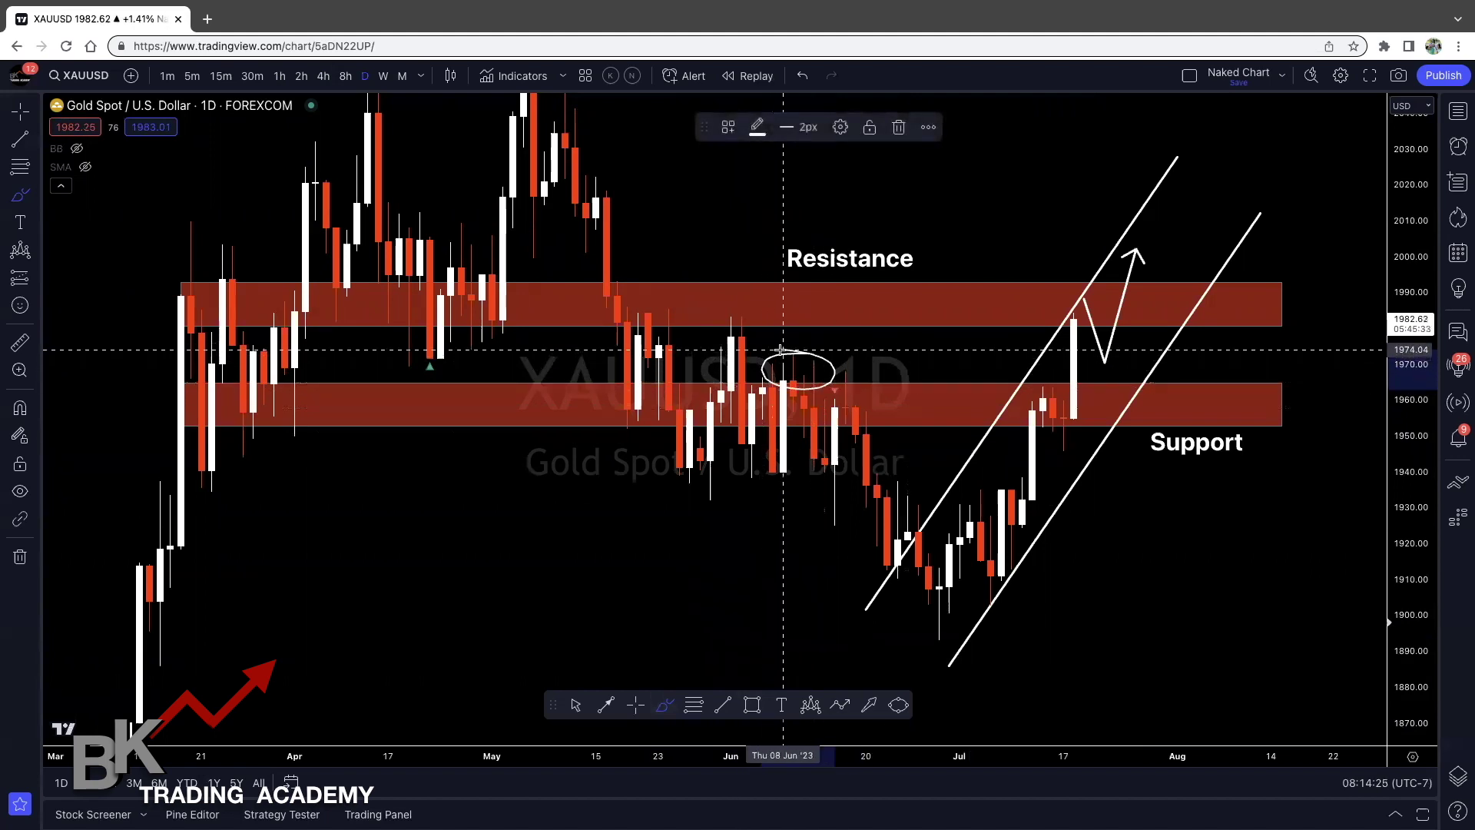
{"action": "mouse_move", "coordinate": [426, 351]}
{"action": "left_mouse_down"}
{"action": "mouse_move", "coordinate": [385, 361]}
{"action": "mouse_move", "coordinate": [475, 367]}
{"action": "mouse_move", "coordinate": [428, 351]}
{"action": "left_mouse_up"}
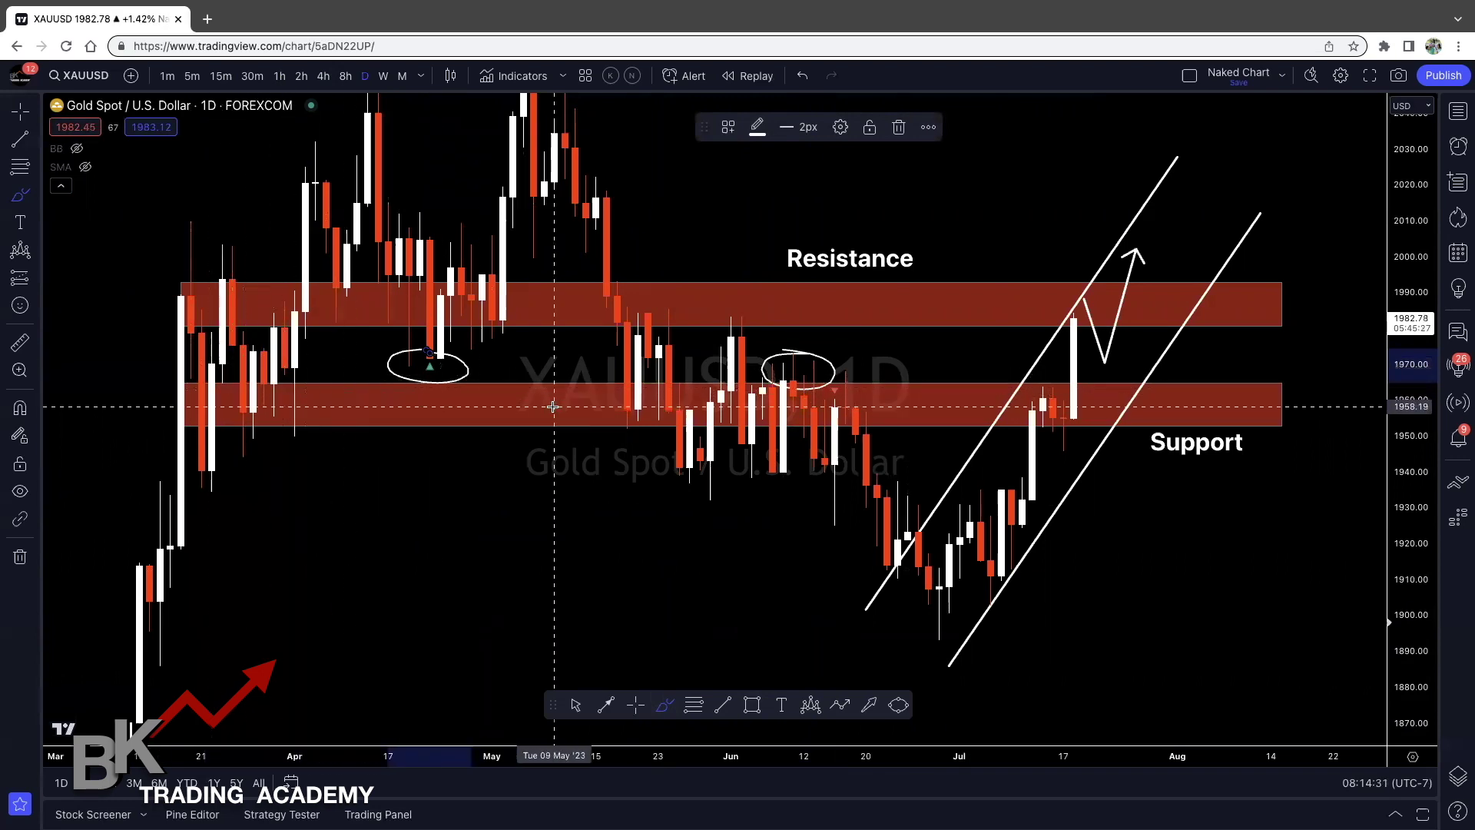
{"action": "mouse_move", "coordinate": [872, 401]}
{"action": "left_mouse_down"}
{"action": "mouse_move", "coordinate": [877, 423]}
{"action": "mouse_move", "coordinate": [892, 415]}
{"action": "mouse_move", "coordinate": [856, 398]}
{"action": "mouse_move", "coordinate": [1157, 387]}
{"action": "left_mouse_up"}
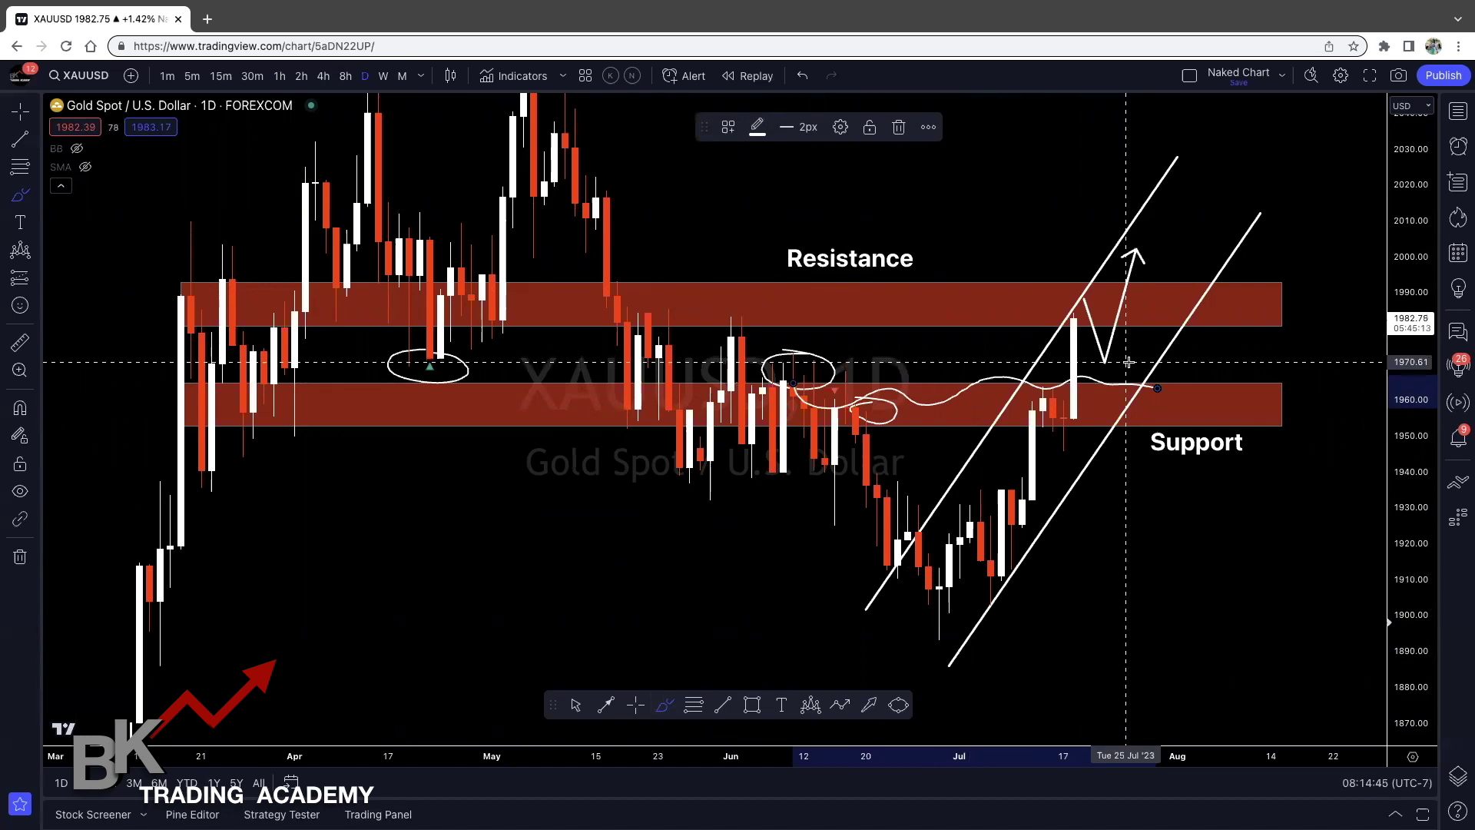
- Undo all the brush marks around the support zone and return to the crosshair cursor
{"action": "left_click", "coordinate": [803, 77]}
{"action": "left_click", "coordinate": [803, 77]}
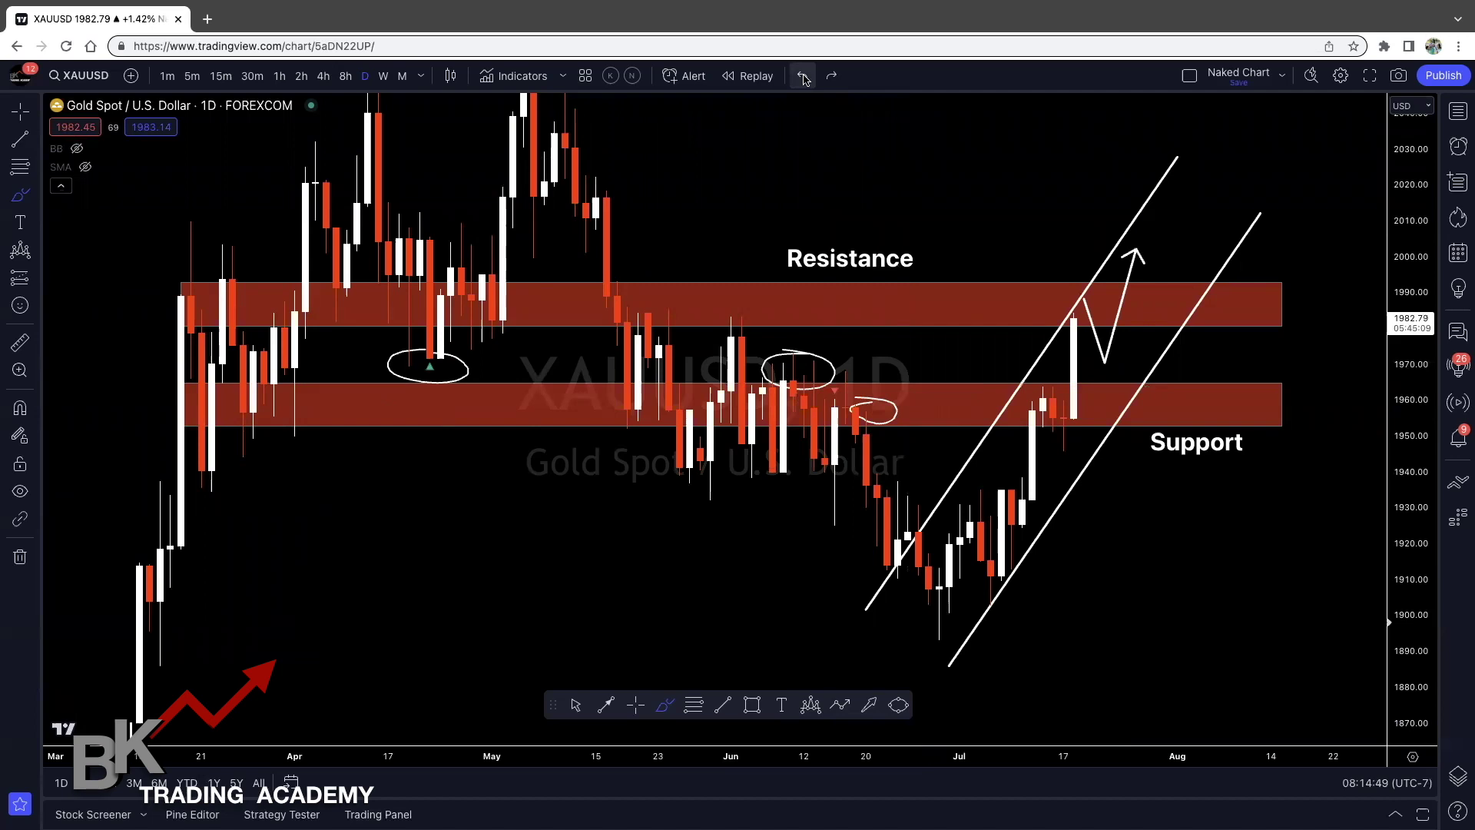
{"action": "left_click", "coordinate": [803, 77]}
{"action": "left_click", "coordinate": [803, 77]}
{"action": "left_click", "coordinate": [804, 76]}
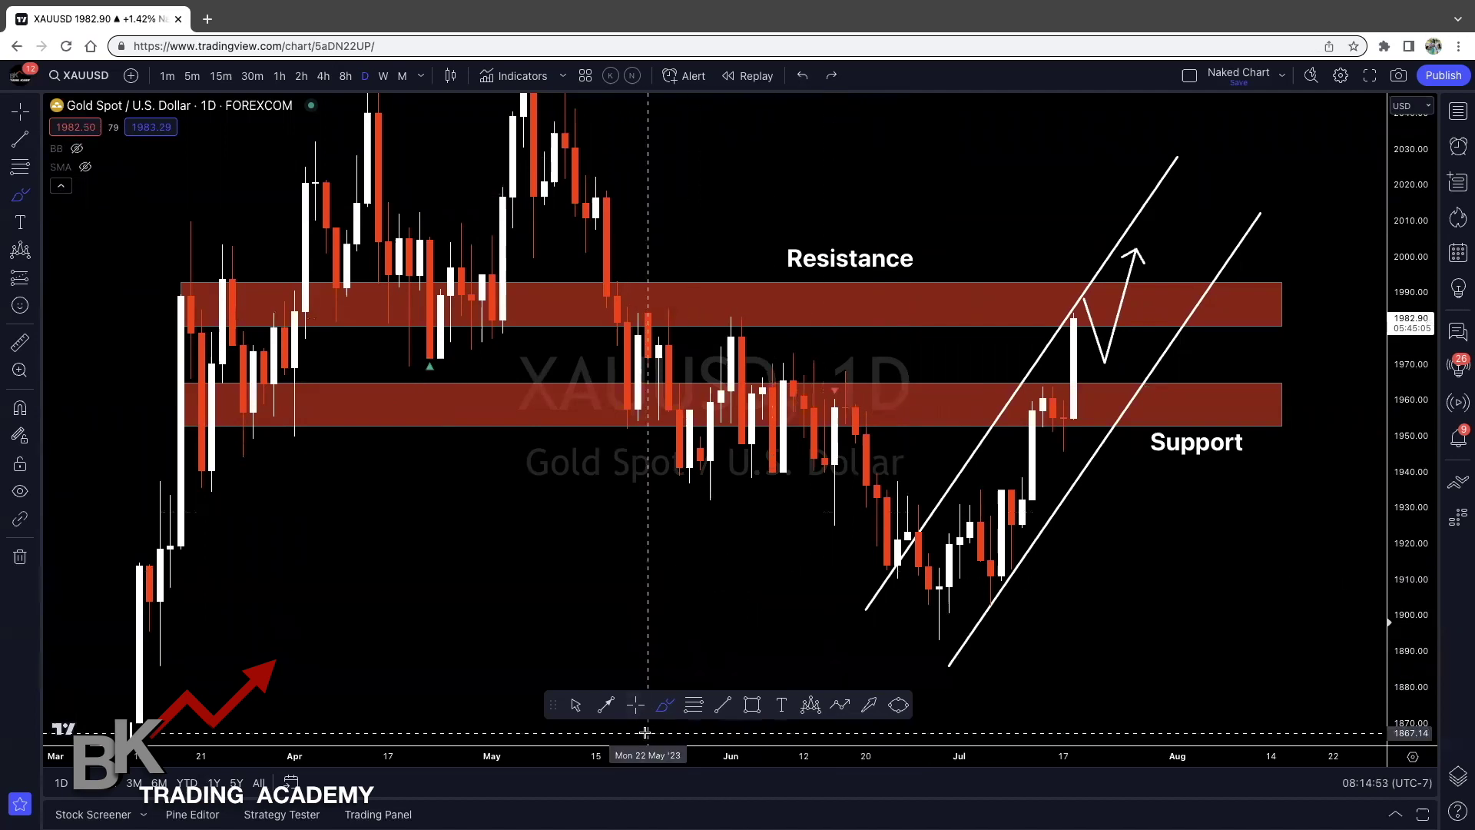
{"action": "left_click", "coordinate": [632, 707]}
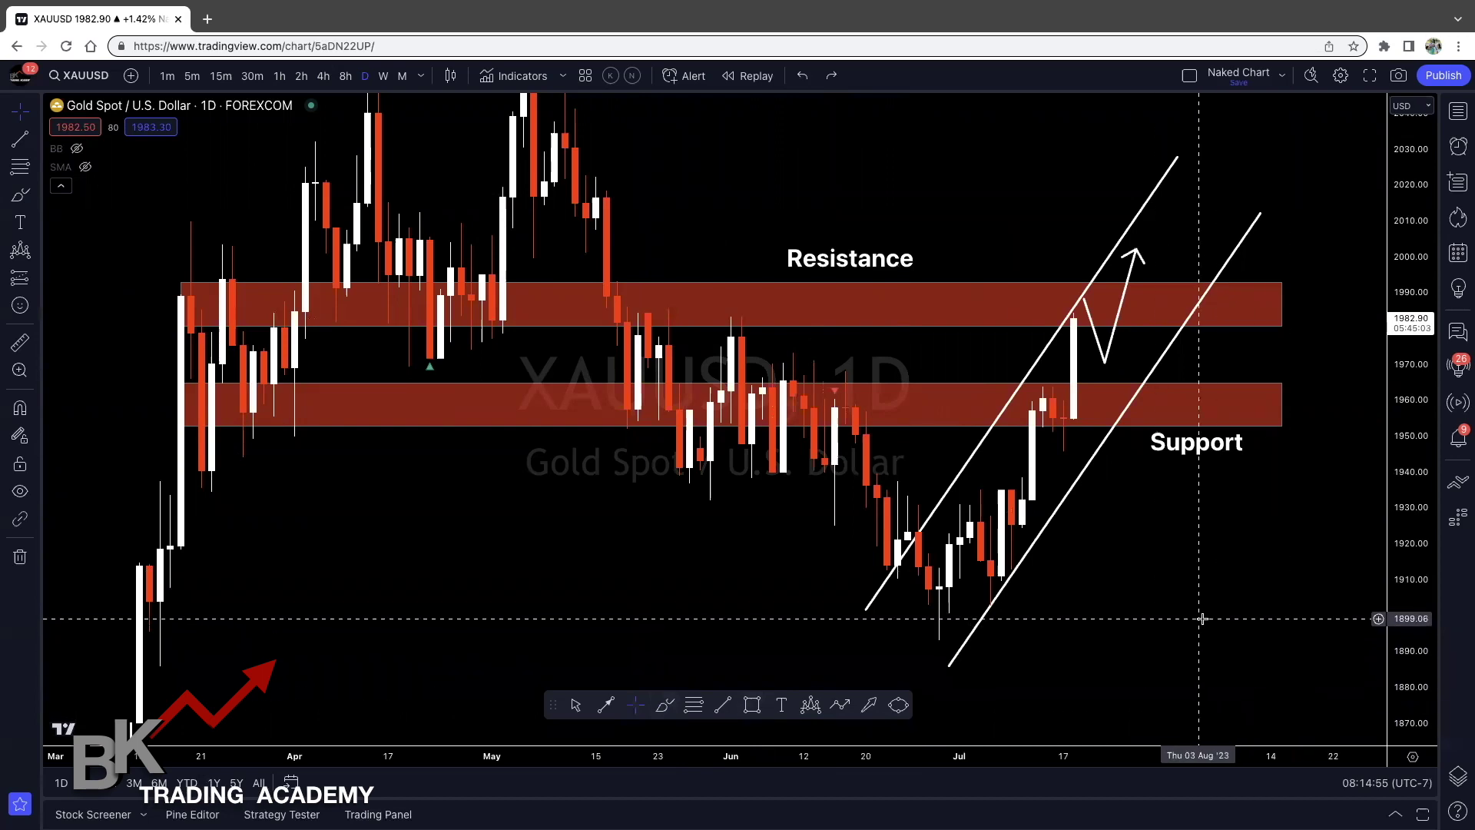
{"action": "scroll", "coordinate": [1203, 618], "scroll_direction": "down", "scroll_amount": 1}
{"action": "scroll", "coordinate": [1191, 618], "scroll_direction": "left", "scroll_amount": 2}
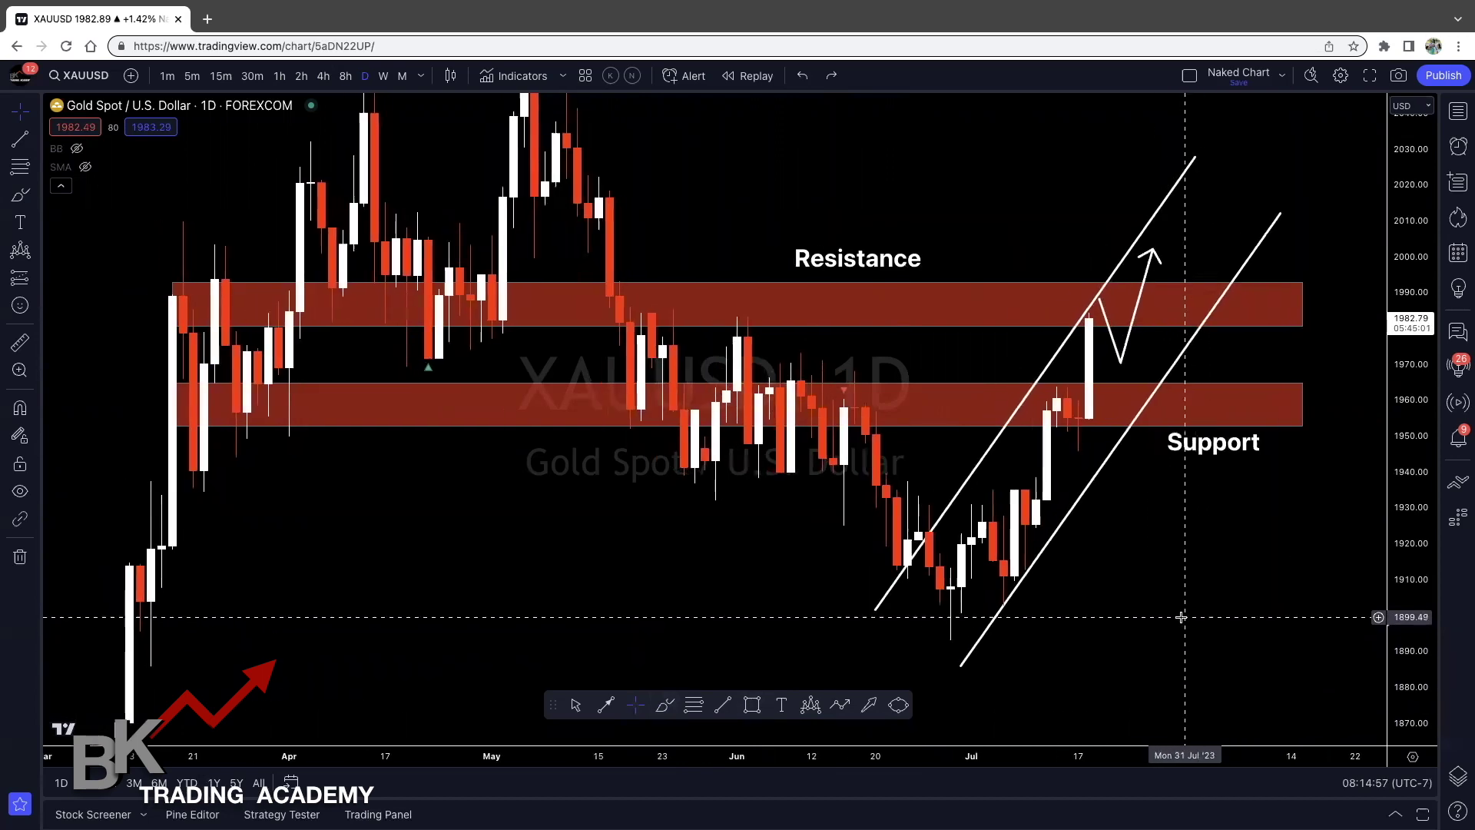